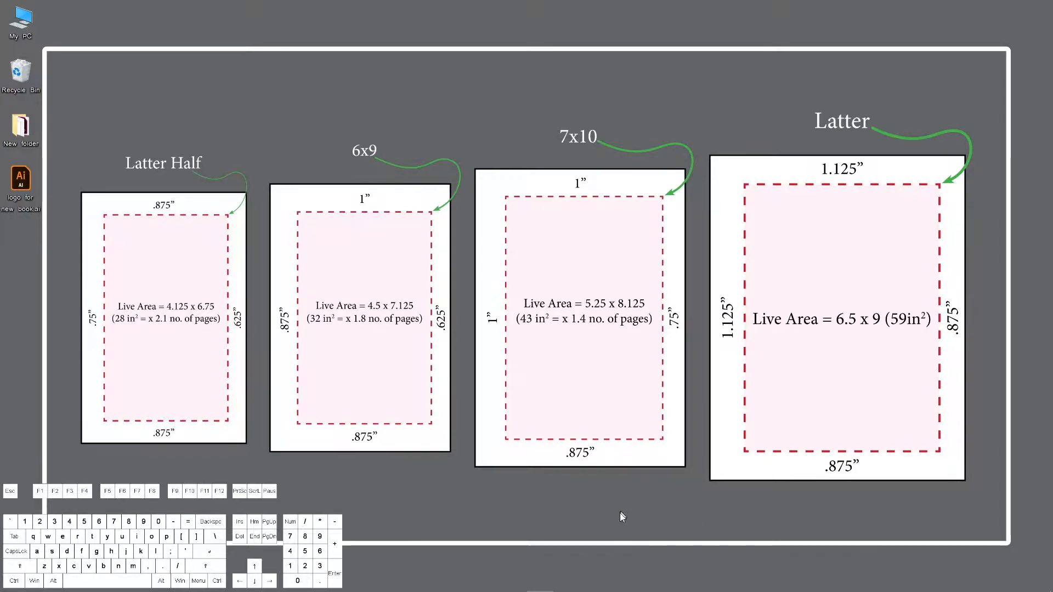
# Switch to InDesign and create a portrait A5 print document with units in inches and facing pages turned off.
pyautogui.moveTo(540, 586)
pyautogui.click(541, 585)
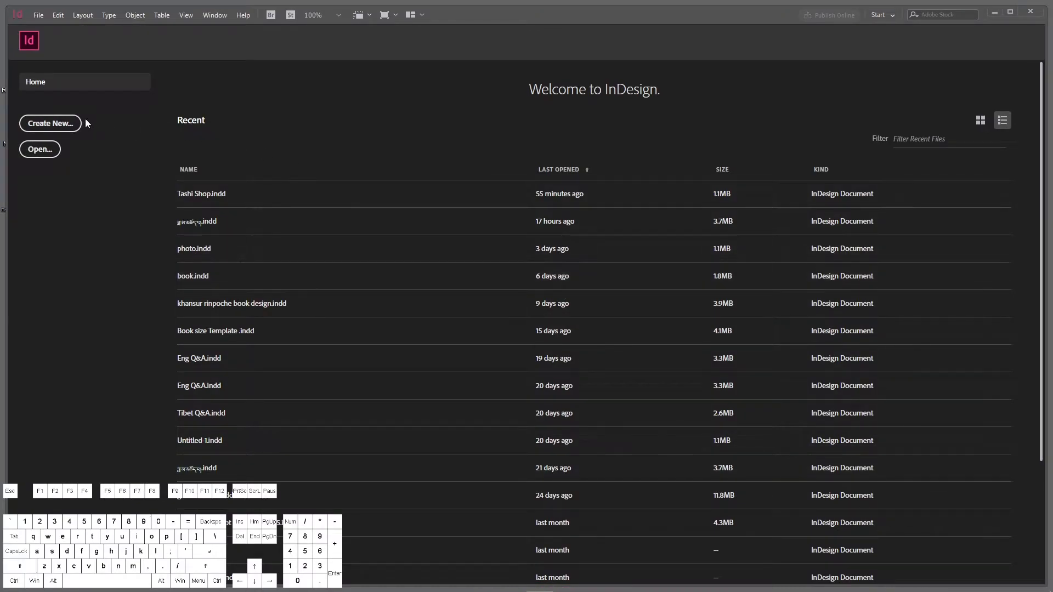
pyautogui.click(60, 125)
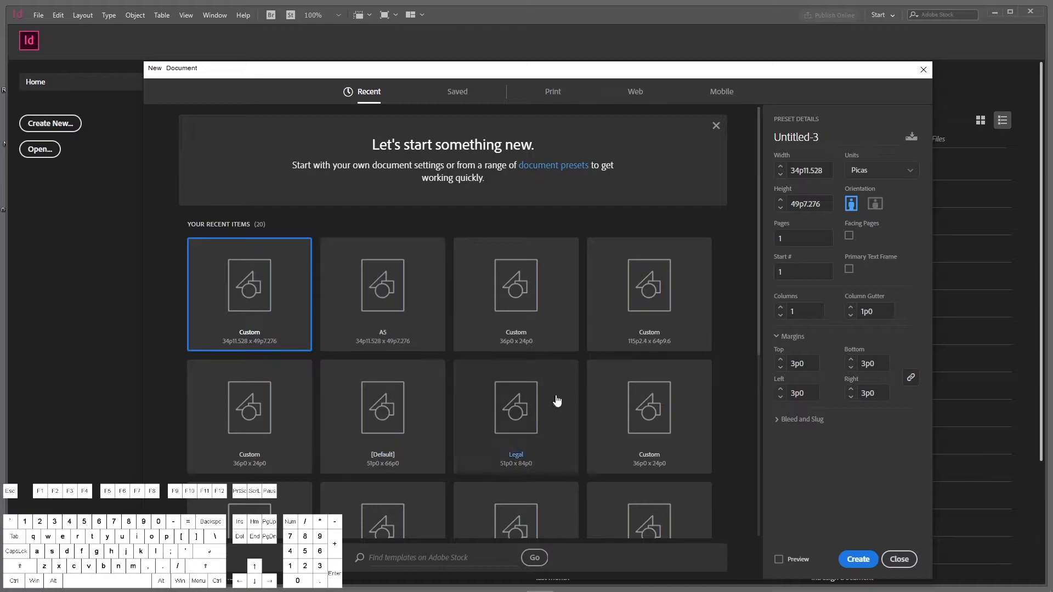
pyautogui.click(554, 94)
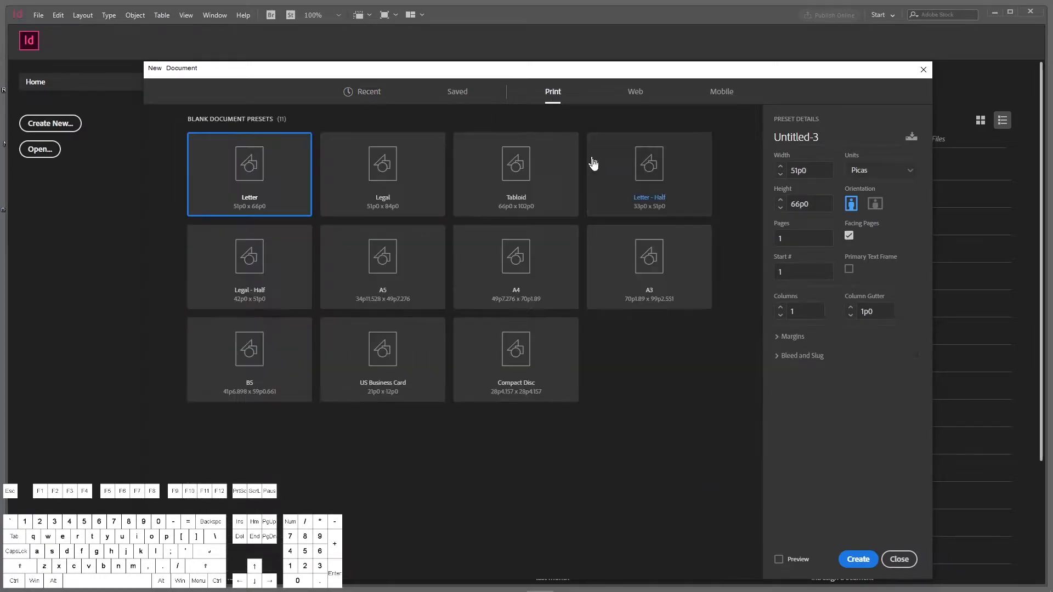
pyautogui.click(382, 263)
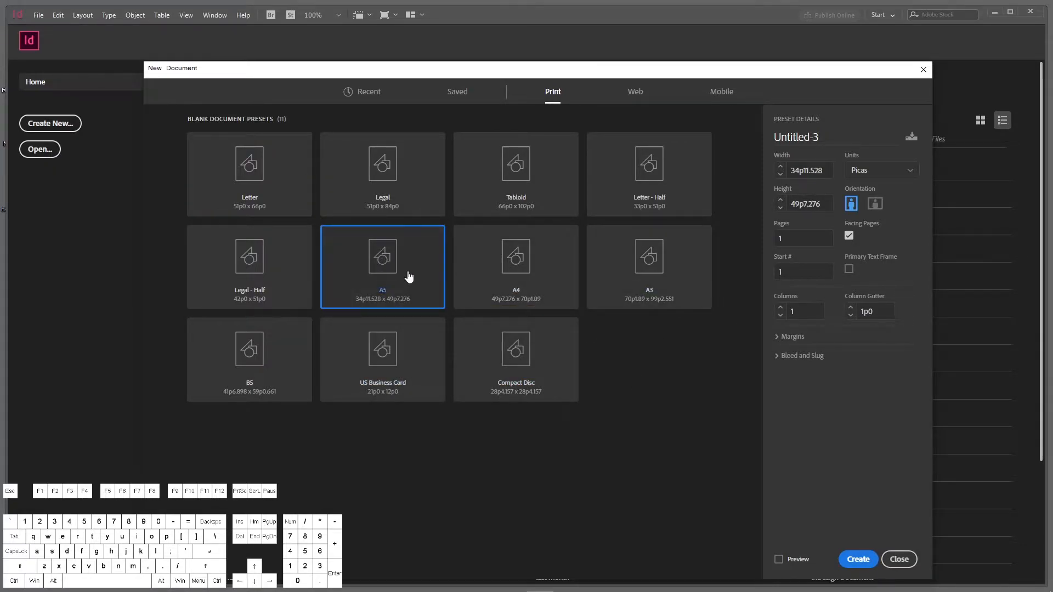
pyautogui.click(879, 177)
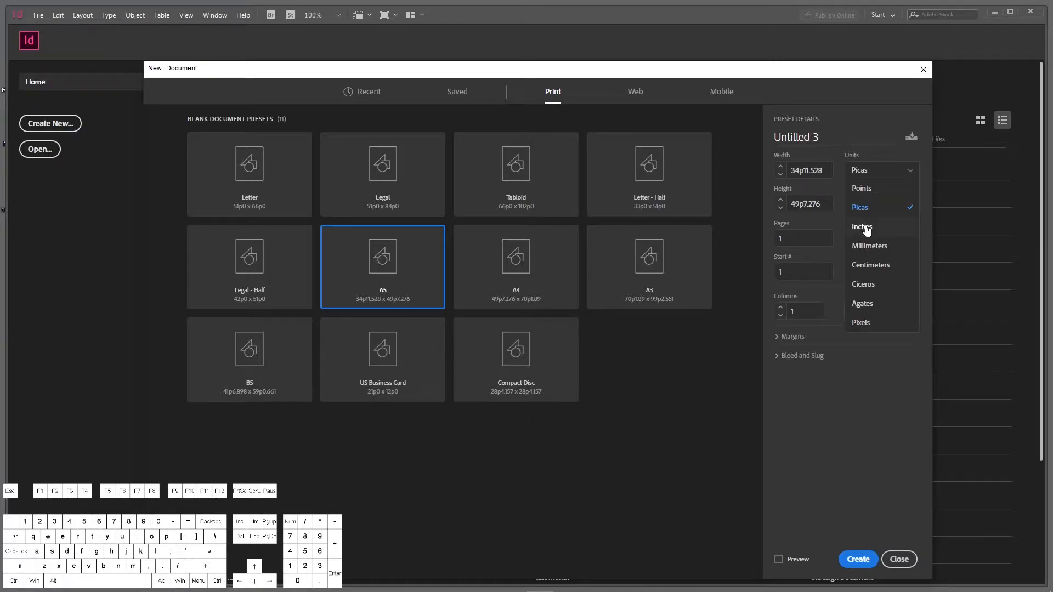
pyautogui.click(866, 229)
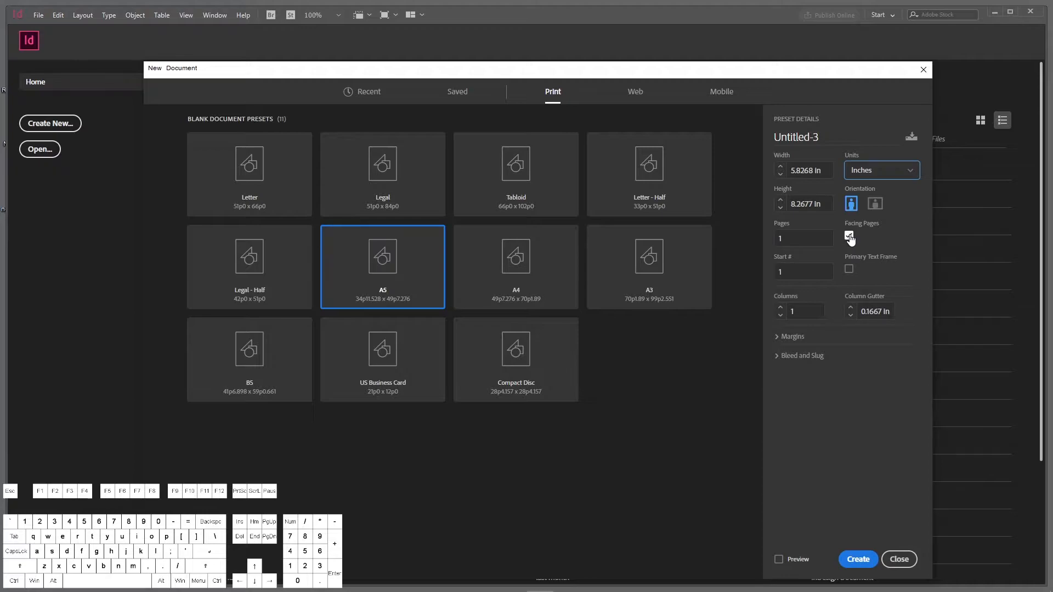
pyautogui.click(849, 236)
pyautogui.click(857, 560)
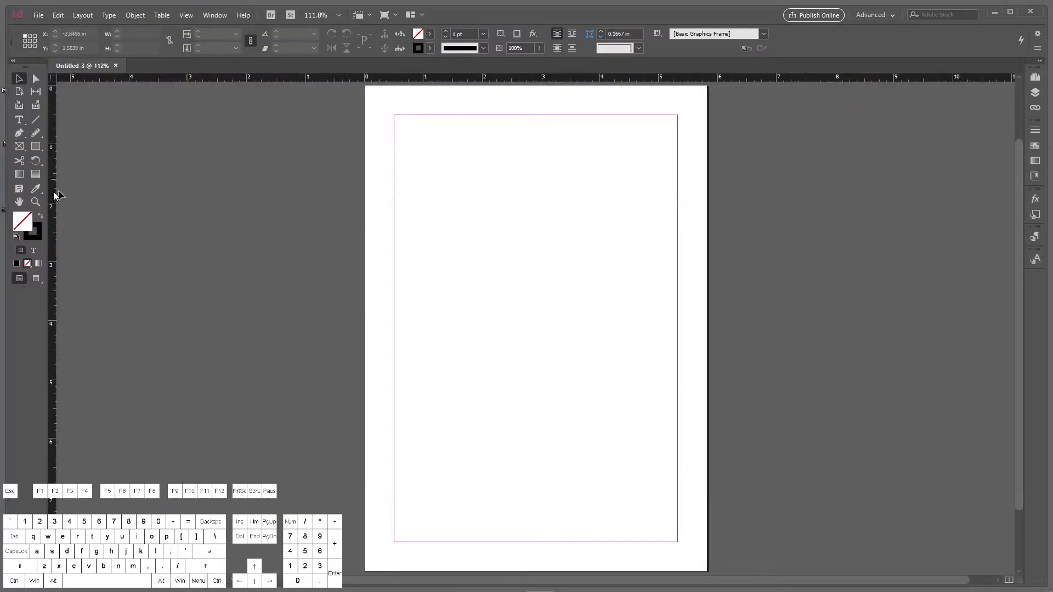
# Place a horizontal ruler guide at about 1.98 in from the top of the page.
pyautogui.moveTo(434, 82); pyautogui.dragTo(449, 202)
pyautogui.press('ctrl')
pyautogui.press('ctrl')
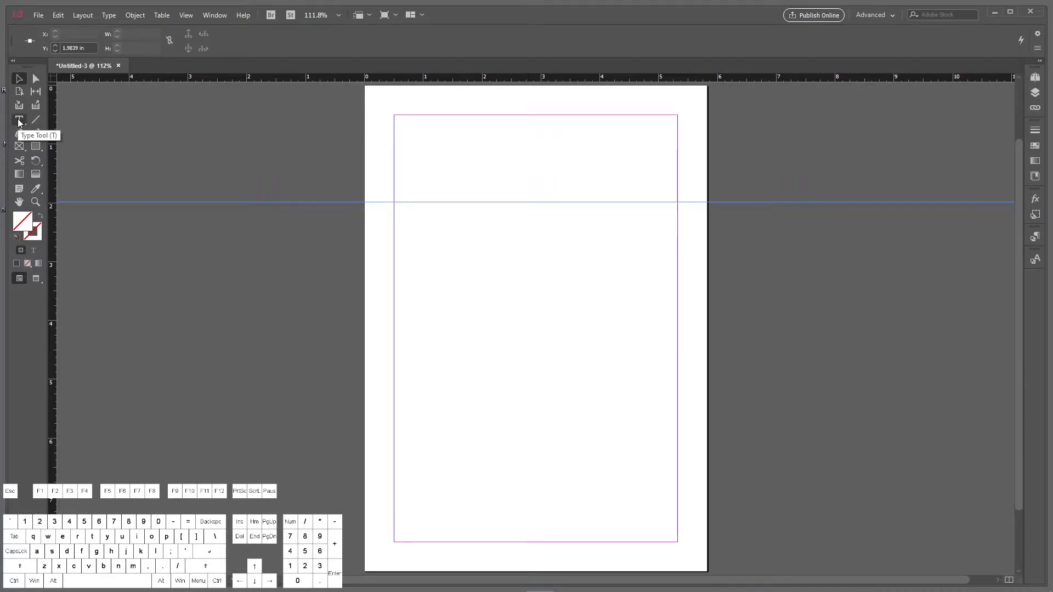
# Draw a text frame about 4.83 by 5.79 in, filling the margin area from the guide to the lower margin.
pyautogui.press('super+plus')
pyautogui.press('super+plus')
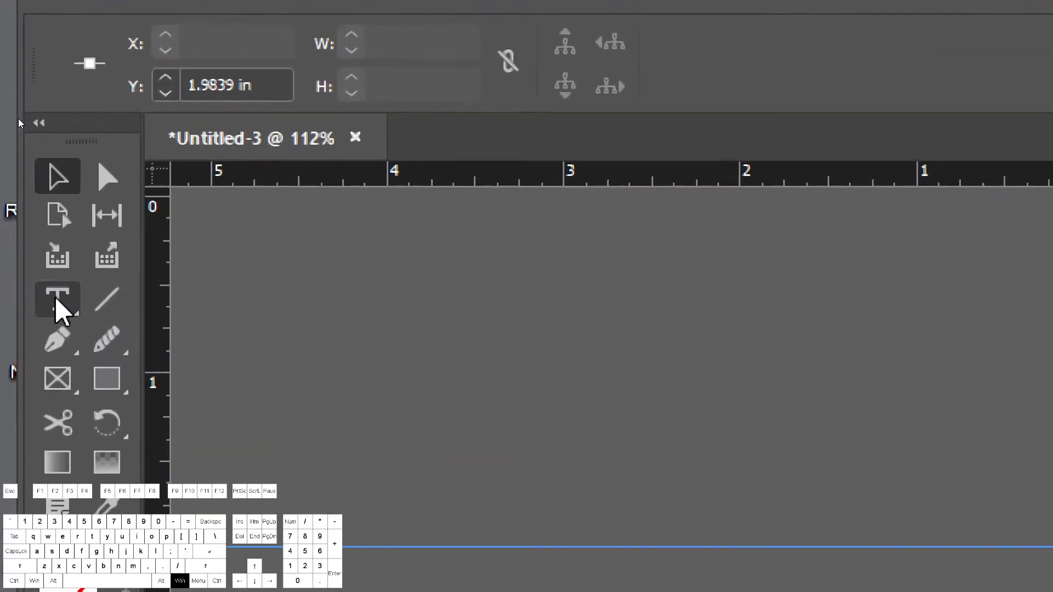
pyautogui.press('super+minus')
pyautogui.press('super+minus')
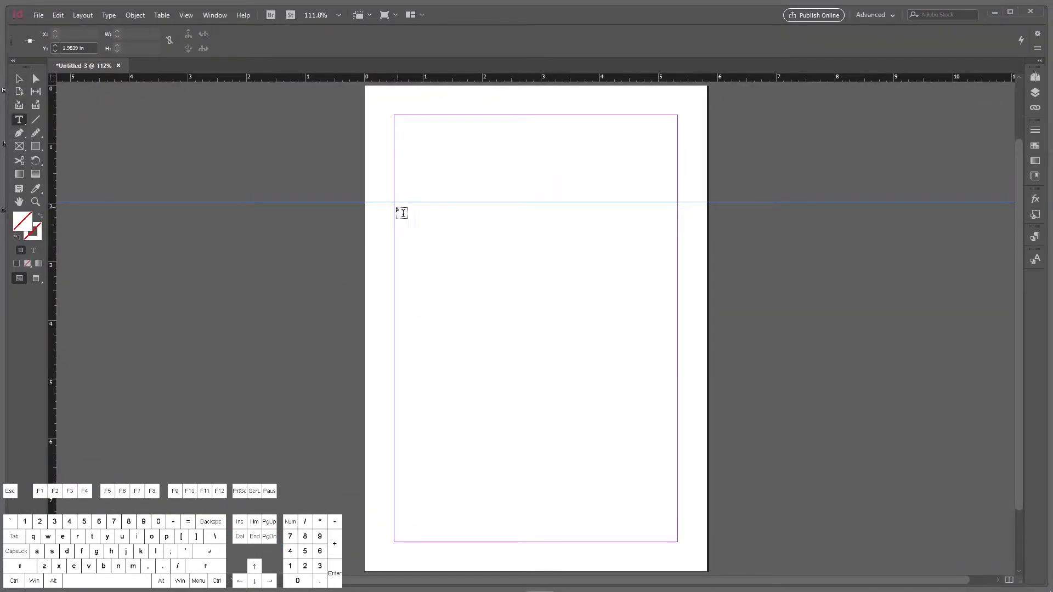
pyautogui.moveTo(395, 204); pyautogui.dragTo(678, 543)
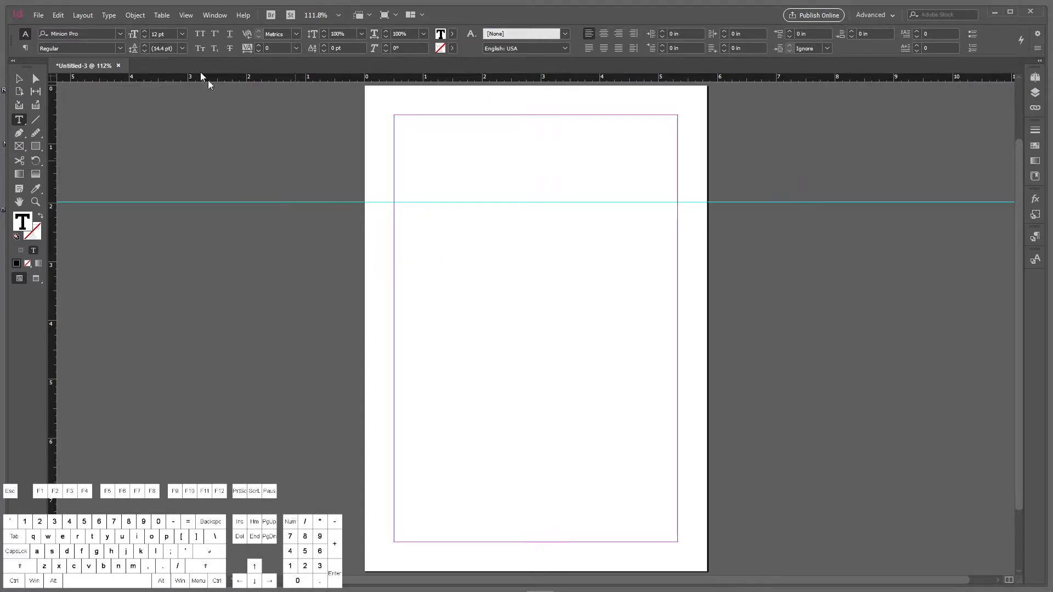
# Insert a table with 5 body rows and 5 columns into the text frame.
pyautogui.click(161, 16)
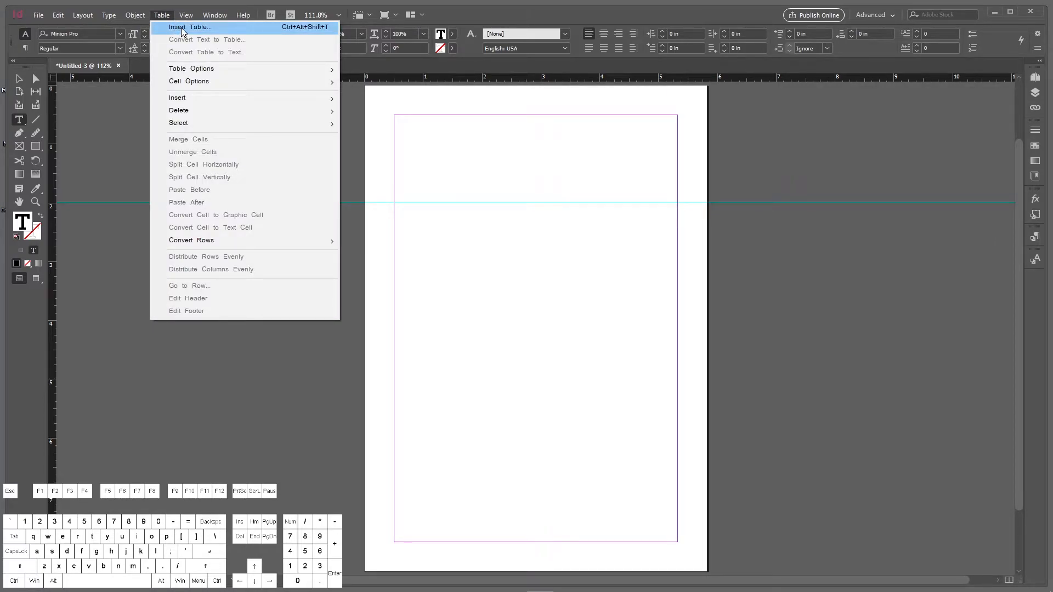
pyautogui.click(183, 28)
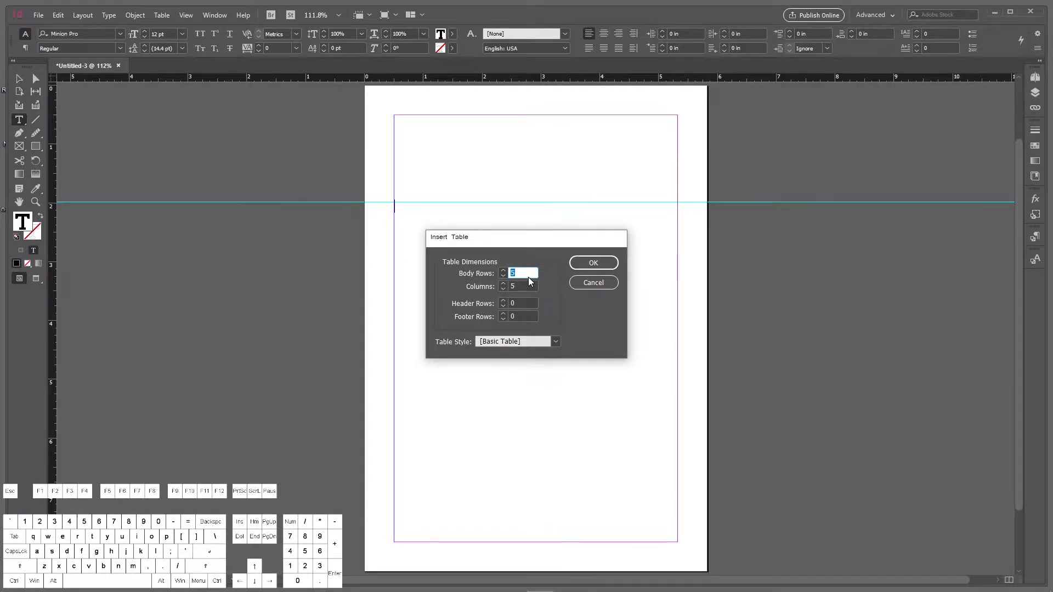
pyautogui.write('5')
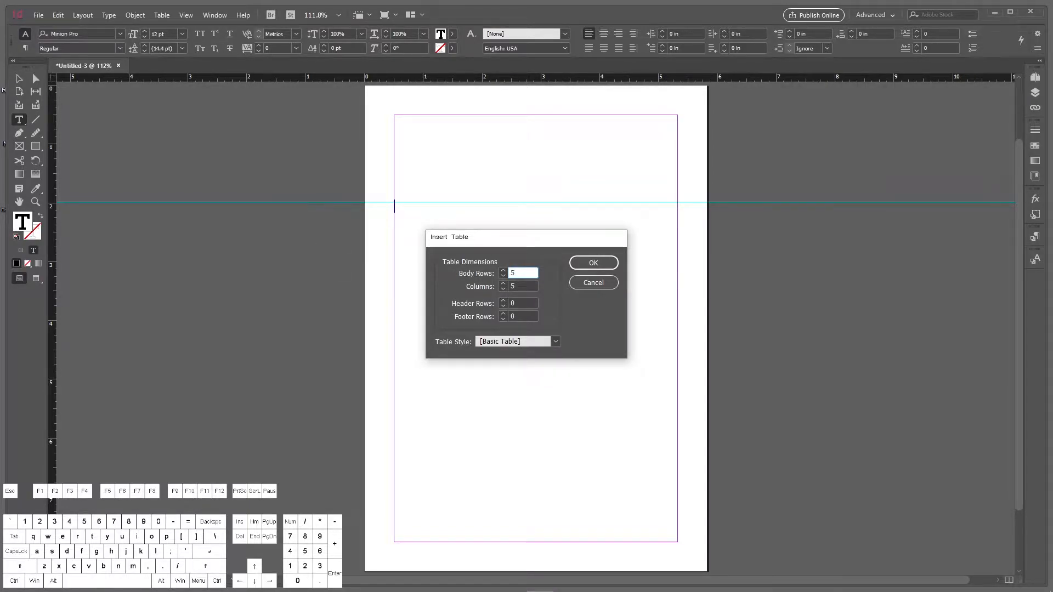
pyautogui.press('Tab')
pyautogui.write('5')
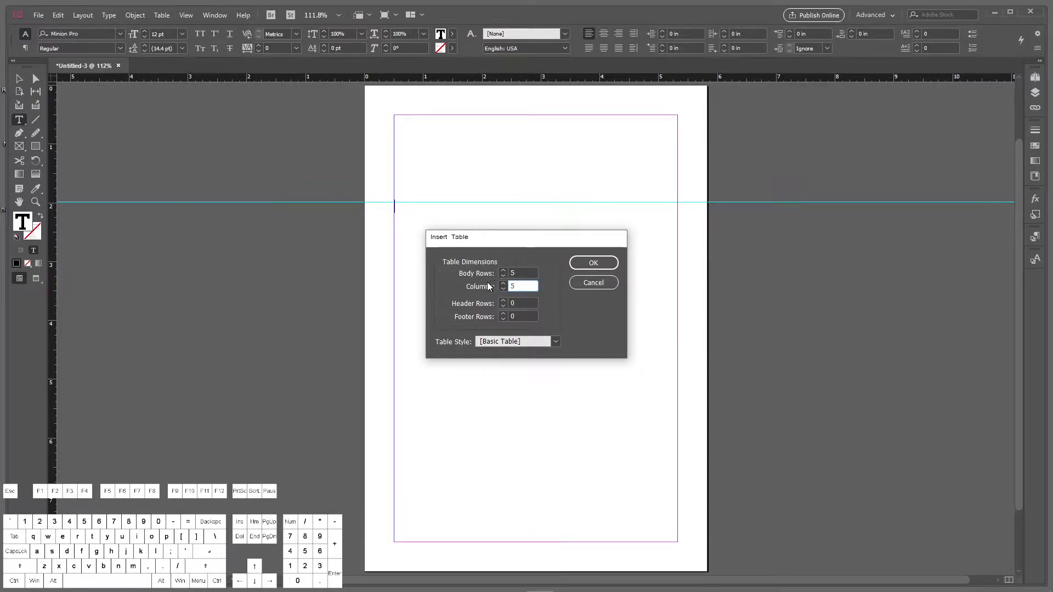
pyautogui.click(593, 263)
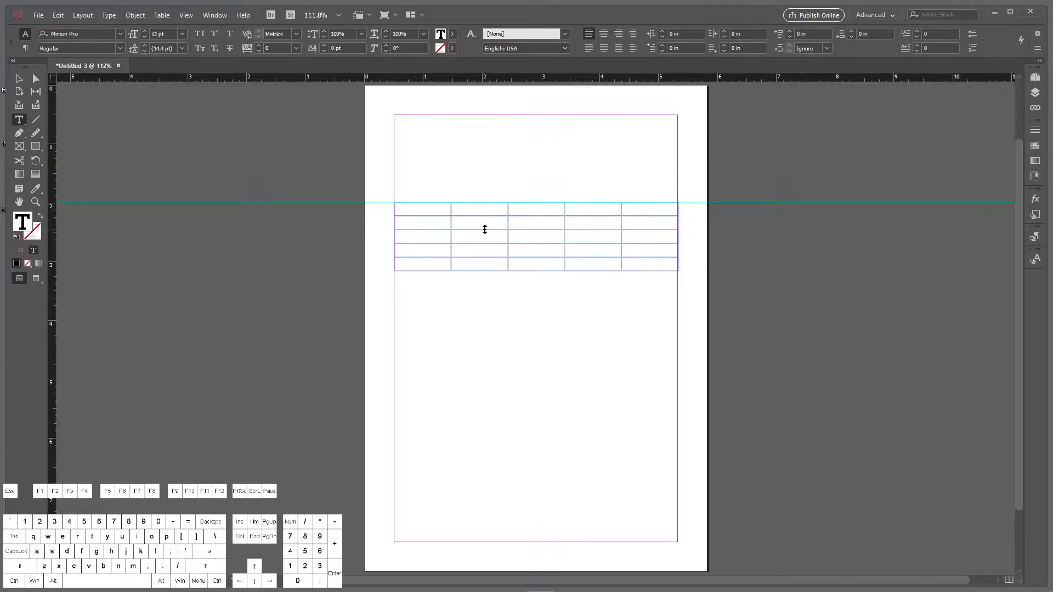
# Stretch the table's second row to fill most of the frame height and fit the text frame to include the last row.
pyautogui.moveTo(485, 229); pyautogui.dragTo(626, 501)
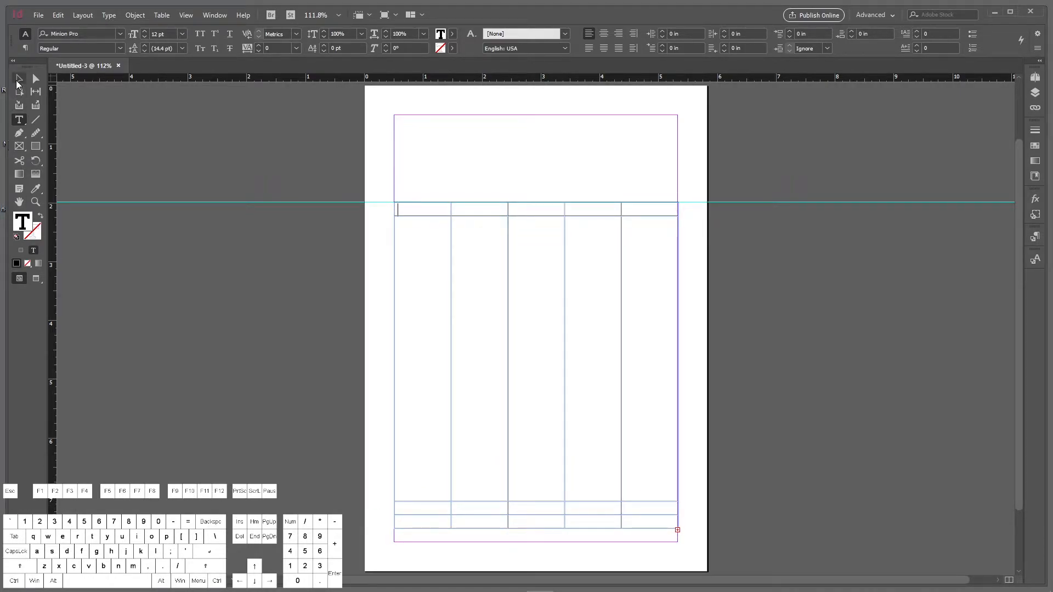
pyautogui.press('Escape')
pyautogui.moveTo(536, 542); pyautogui.dragTo(535, 551)
pyautogui.doubleClick(535, 551)
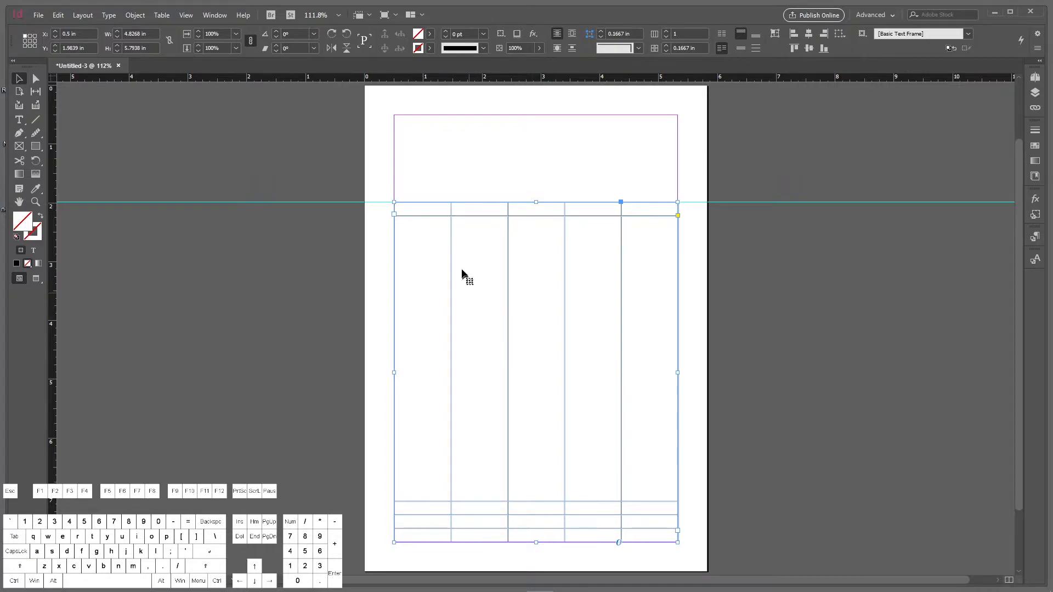
pyautogui.doubleClick(438, 326)
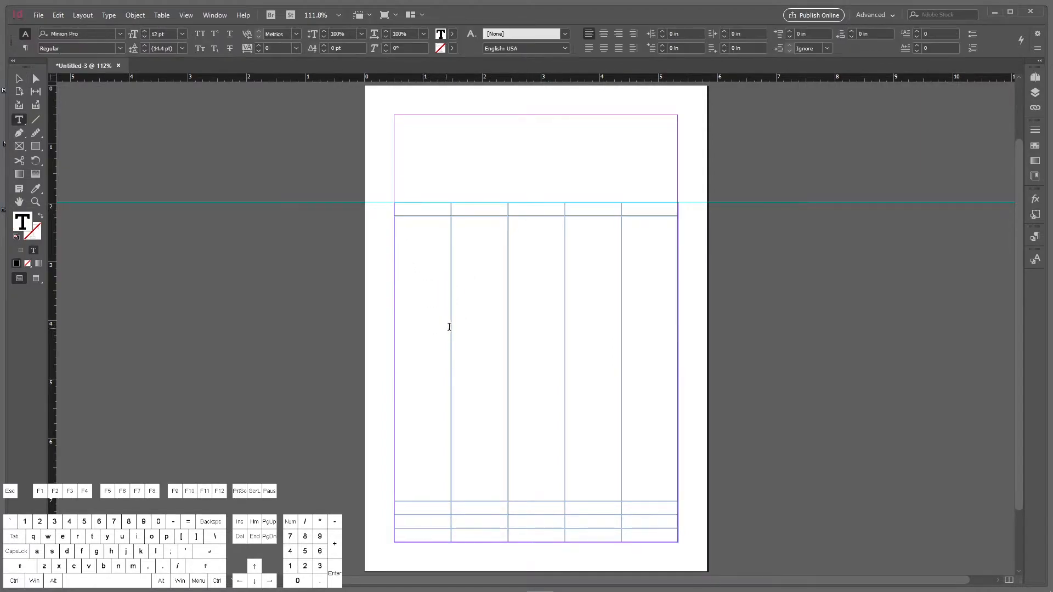
pyautogui.click(324, 314)
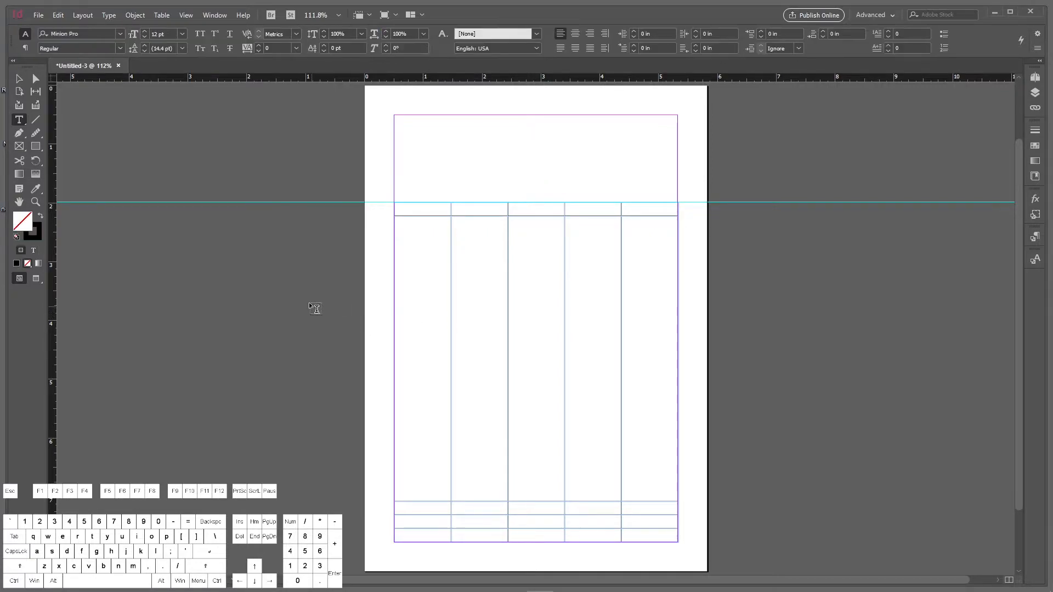
pyautogui.moveTo(484, 232); pyautogui.dragTo(446, 240)
pyautogui.click(272, 263)
pyautogui.click(19, 78)
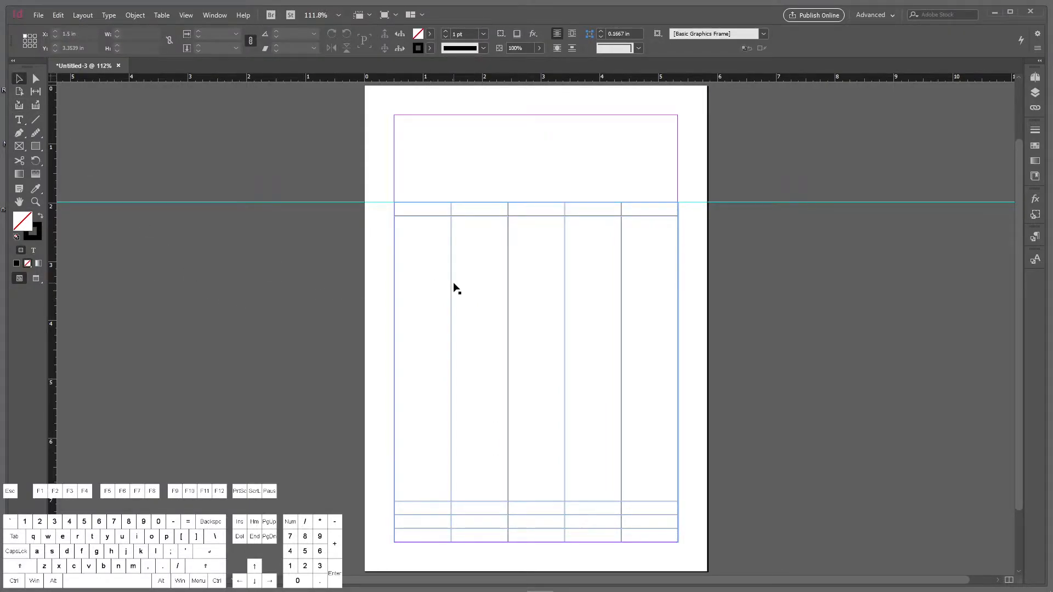
pyautogui.moveTo(438, 292)
pyautogui.mouseDown()
pyautogui.moveTo(399, 295)
pyautogui.moveTo(445, 296)
pyautogui.moveTo(439, 289)
pyautogui.mouseUp()
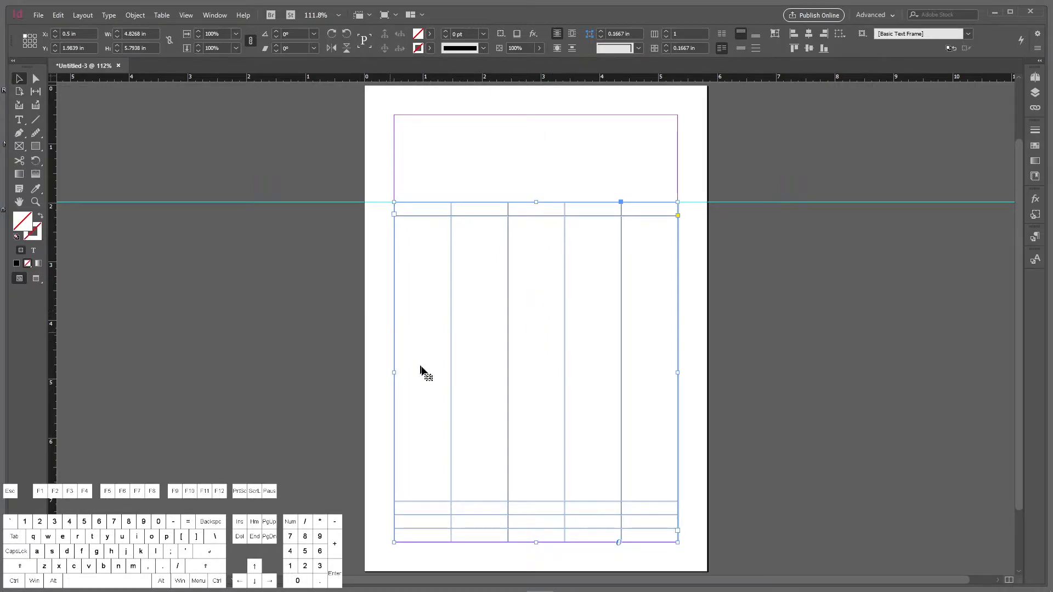
# Resize the table columns with the Type tool: first about 0.43 in, second about 3.01 in, and the last three narrow, with the final one narrowest.
pyautogui.click(21, 122)
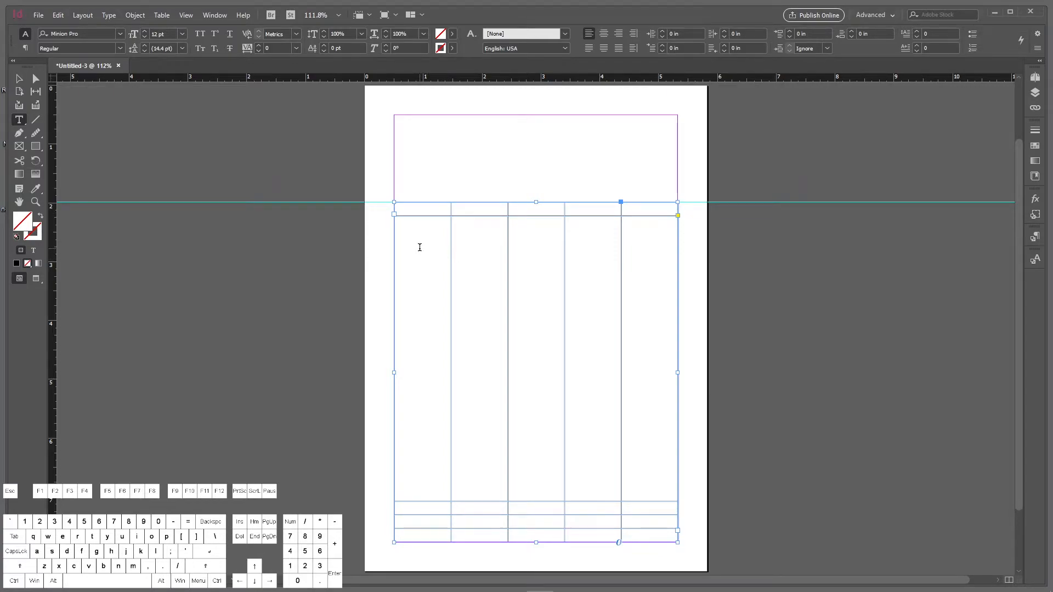
pyautogui.click(420, 247)
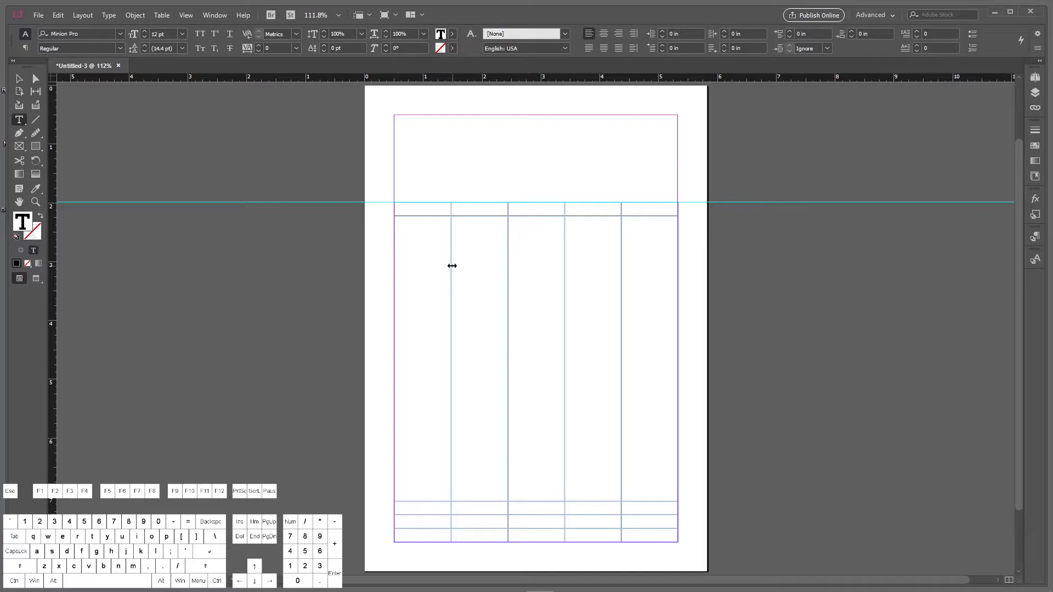
pyautogui.moveTo(451, 266); pyautogui.dragTo(419, 267)
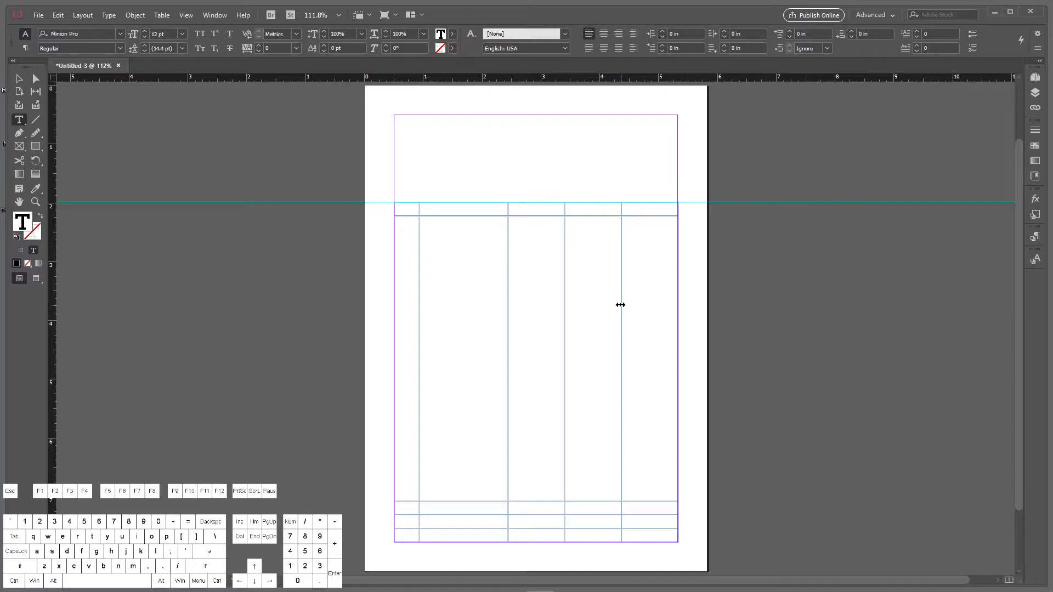
pyautogui.moveTo(621, 304); pyautogui.dragTo(669, 302)
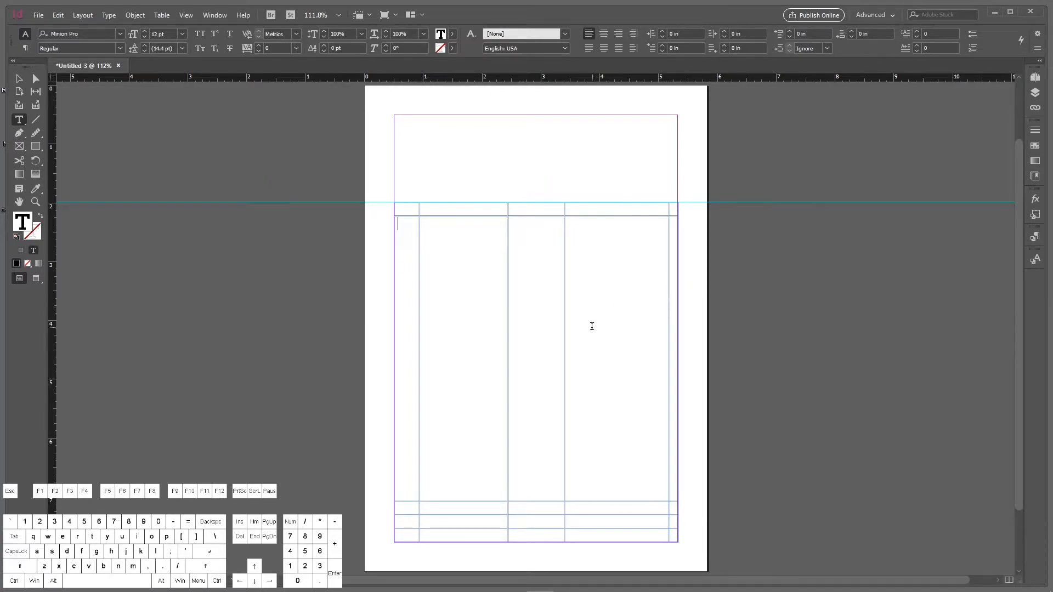
pyautogui.moveTo(562, 341); pyautogui.dragTo(622, 339)
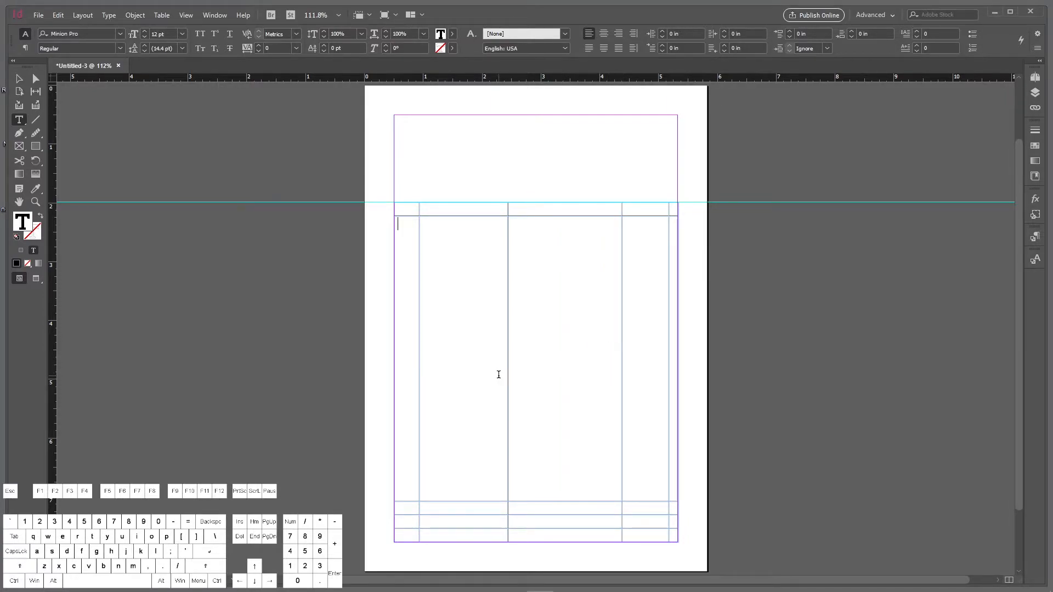
pyautogui.moveTo(507, 375); pyautogui.dragTo(597, 377)
# Merge the second- and third-row cells in the first column, and do the same in the wide second column.
pyautogui.click(416, 393)
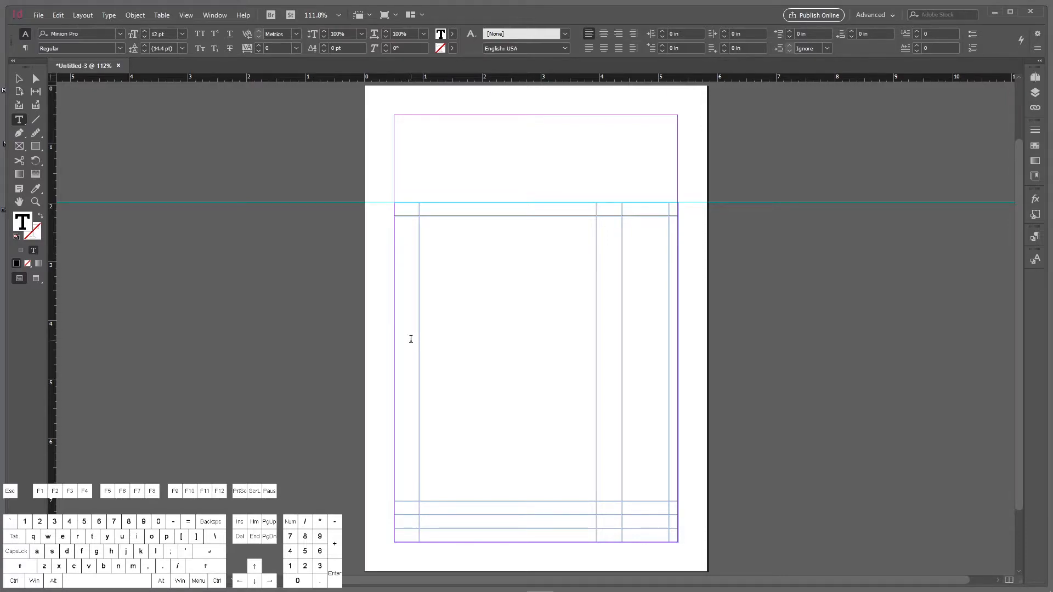
pyautogui.moveTo(415, 378); pyautogui.dragTo(421, 413)
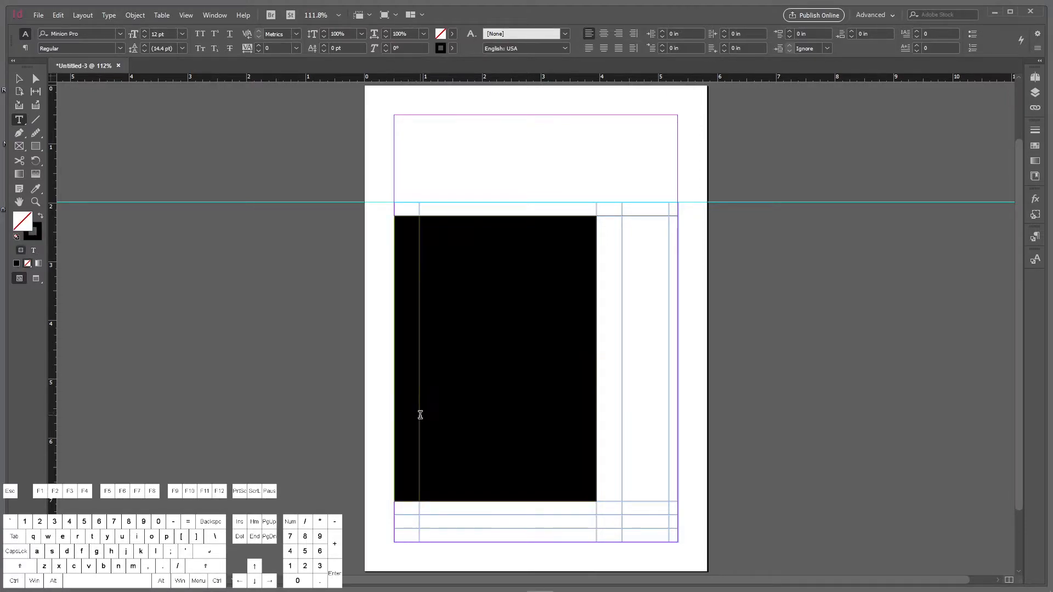
pyautogui.click(412, 431)
pyautogui.moveTo(409, 489); pyautogui.dragTo(411, 505)
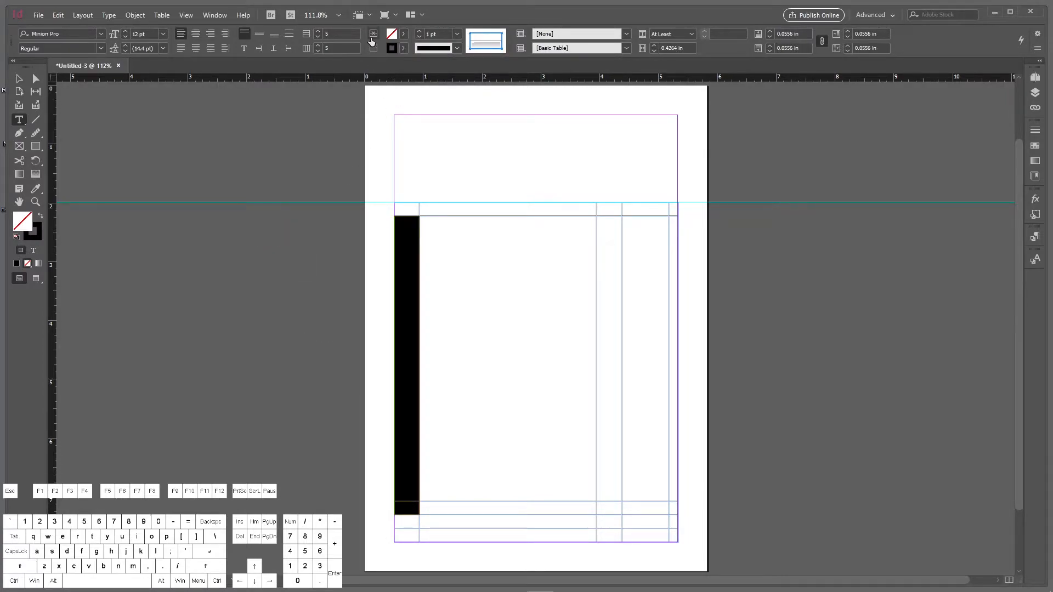
pyautogui.press('super+plus')
pyautogui.click(373, 37)
pyautogui.click(459, 439)
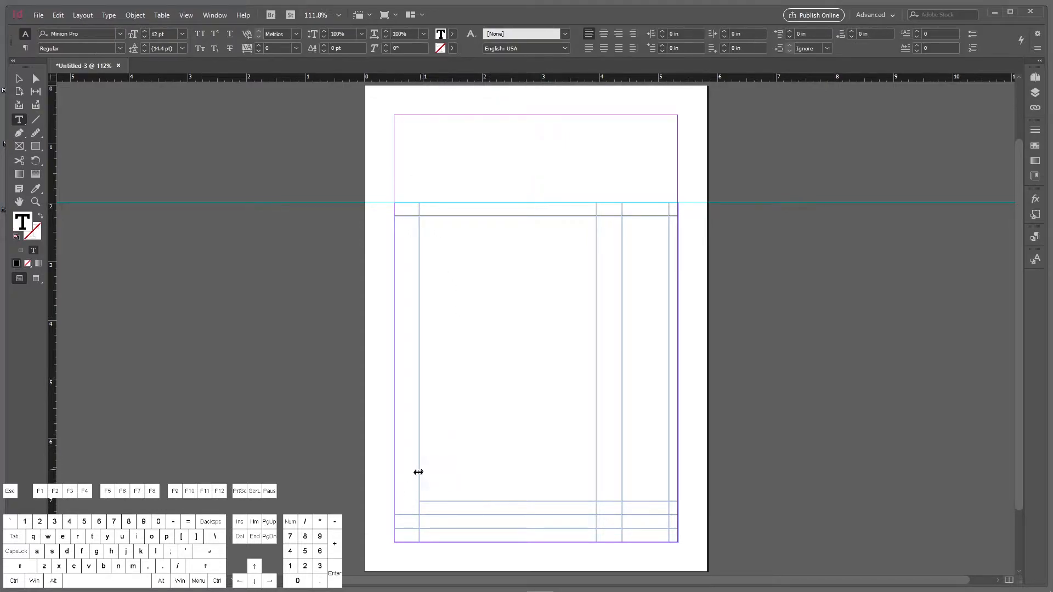
pyautogui.moveTo(498, 497); pyautogui.dragTo(501, 505)
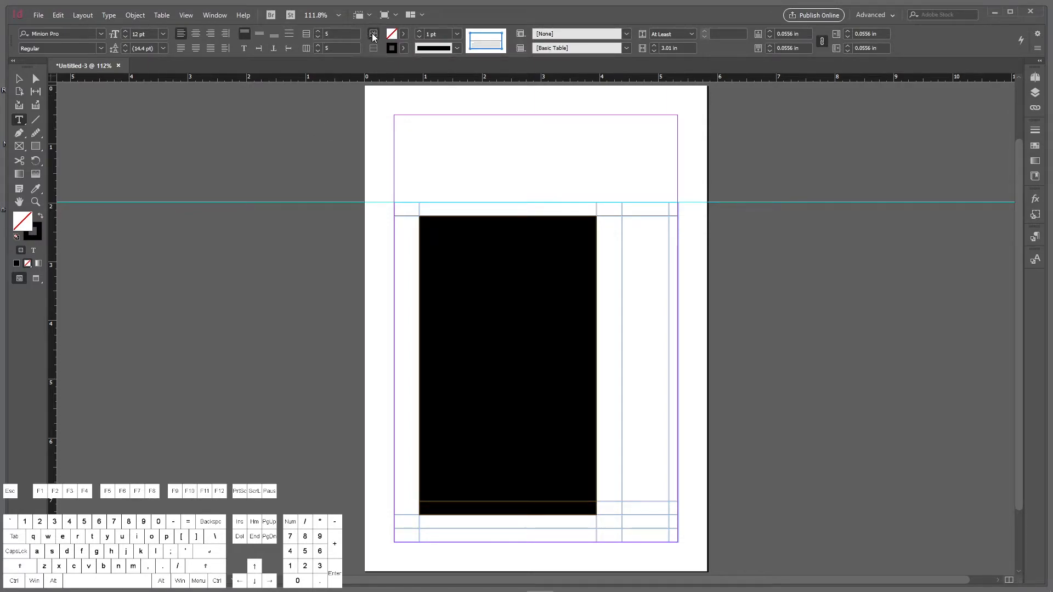
pyautogui.click(541, 435)
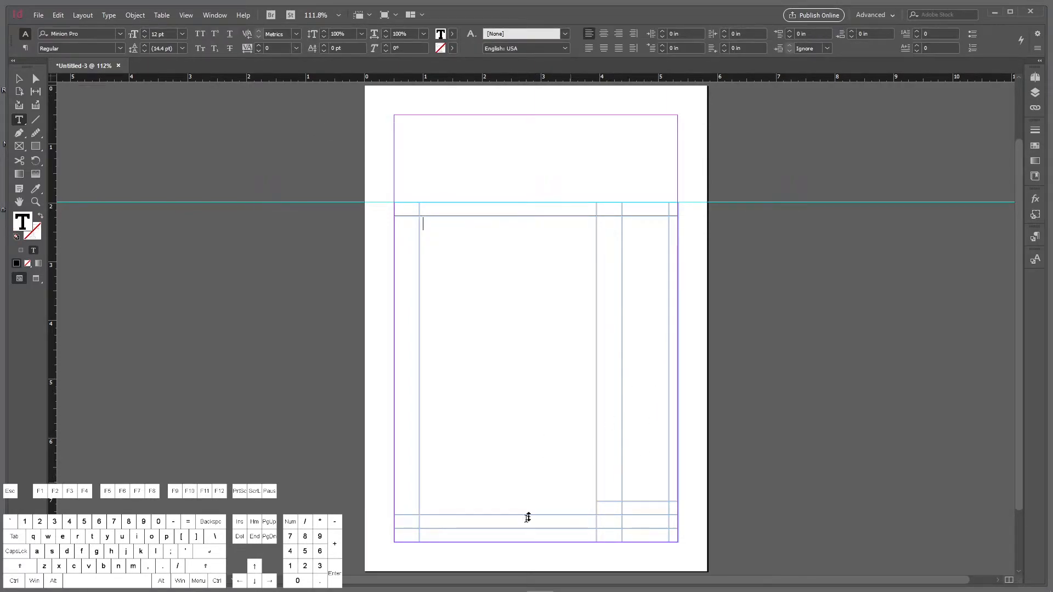
# Merge all cells of the two bottom rows into a single full-width cell.
pyautogui.moveTo(405, 522); pyautogui.dragTo(672, 541)
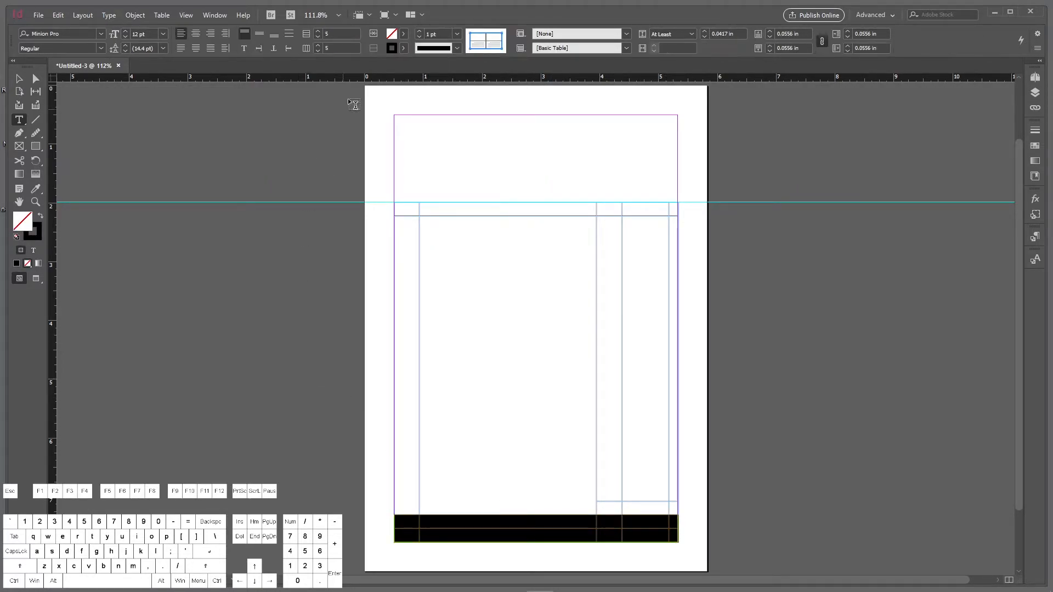
pyautogui.click(374, 34)
pyautogui.click(512, 521)
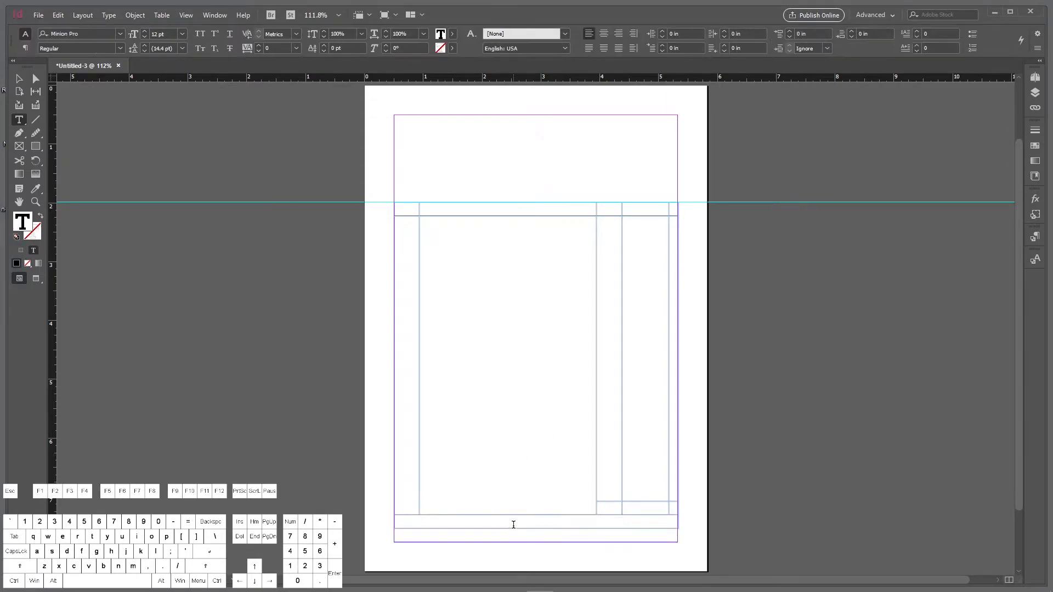
# Undo the recent cell merges in the table.
pyautogui.hotkey('ctrl', 'z')
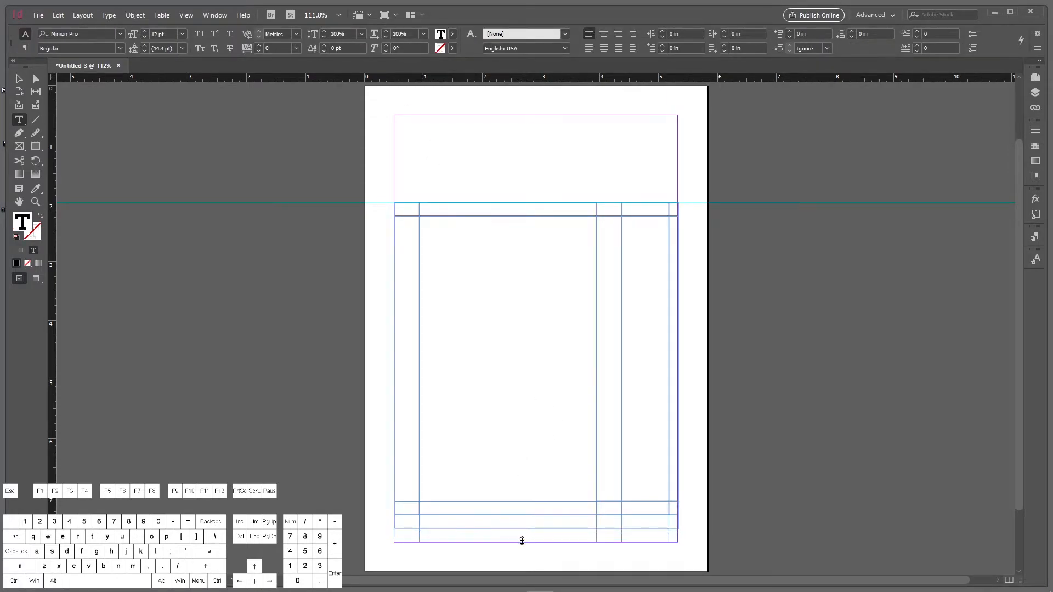
pyautogui.hotkey('ctrl', 'z')
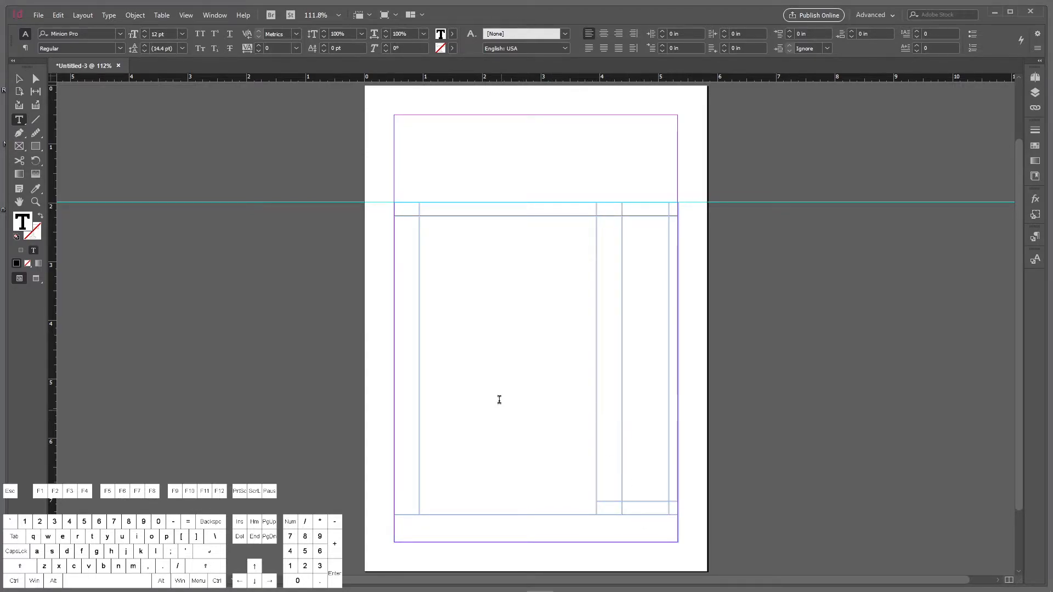
# Merge the last two cells of the table's top row and check the table in preview mode.
pyautogui.moveTo(645, 204); pyautogui.dragTo(673, 208)
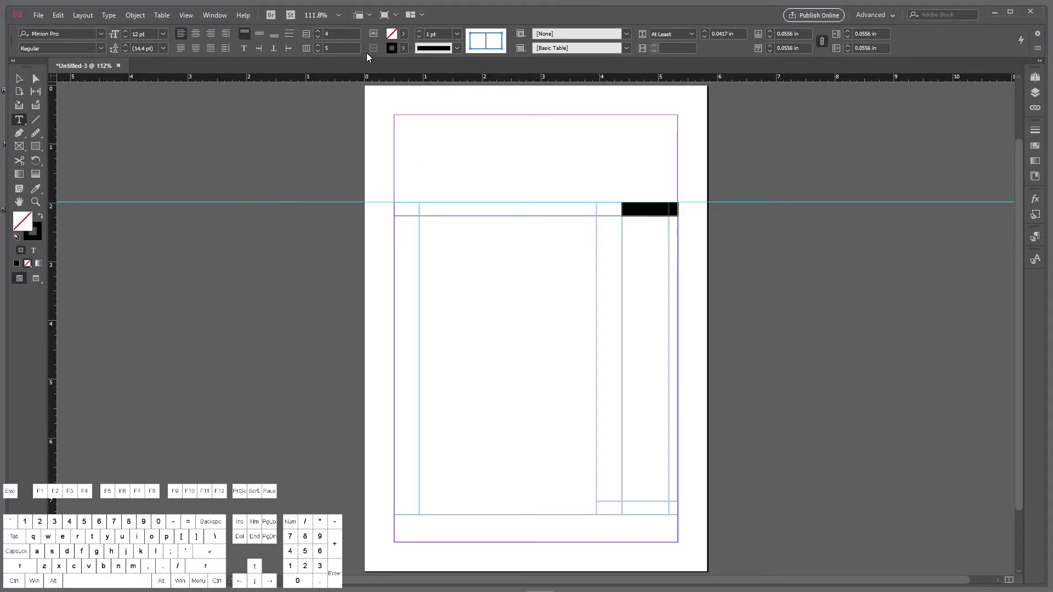
pyautogui.click(785, 264)
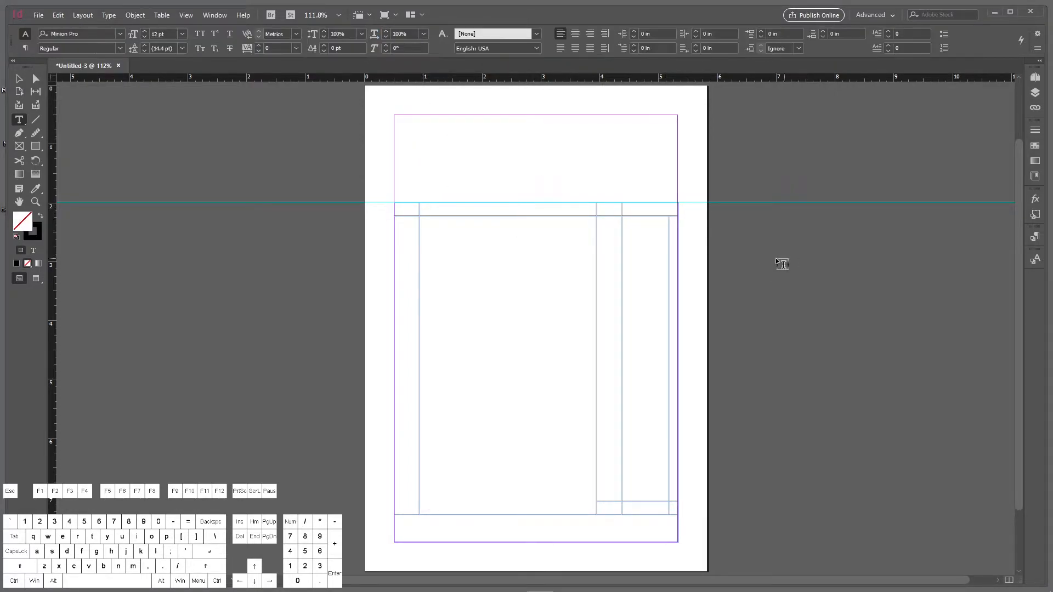
pyautogui.press('w')
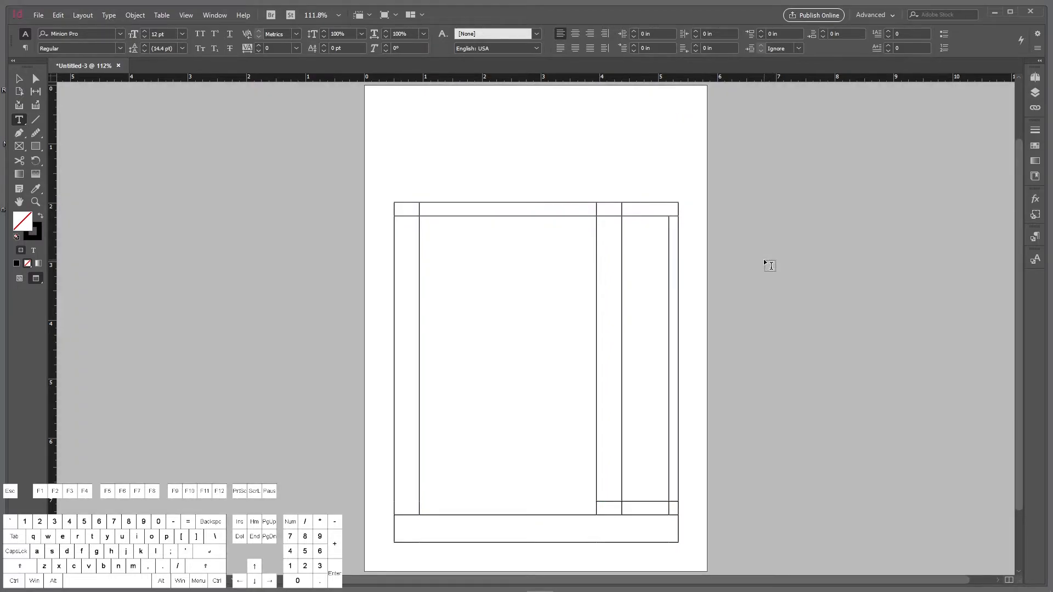
pyautogui.press('w')
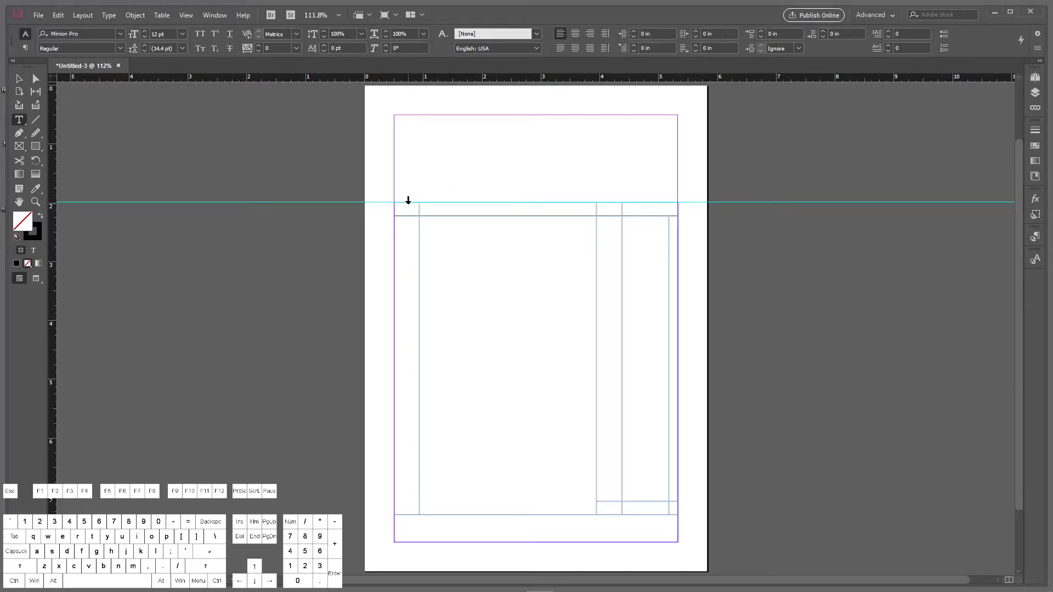
# Switch to the Word document, copy all the selected bill text, and return to the InDesign layout.
pyautogui.click(411, 208)
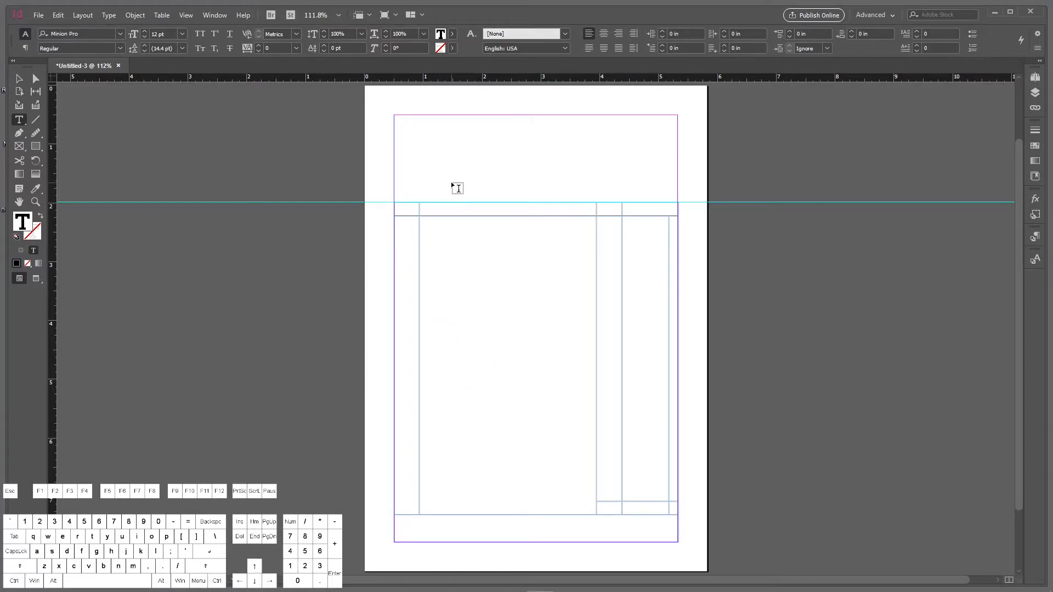
pyautogui.moveTo(568, 591)
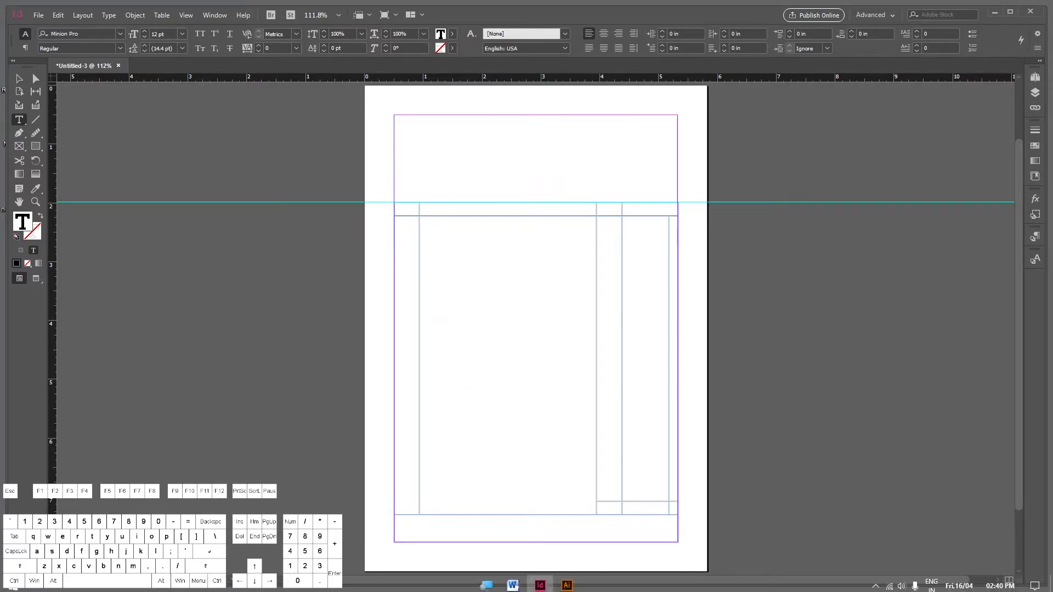
pyautogui.click(513, 584)
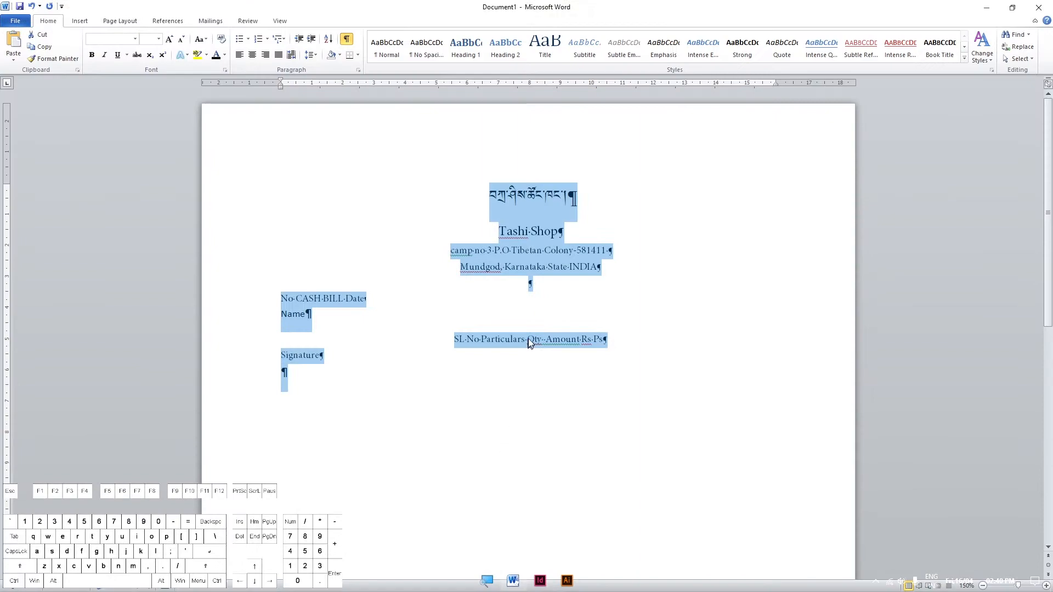
pyautogui.rightClick(541, 225)
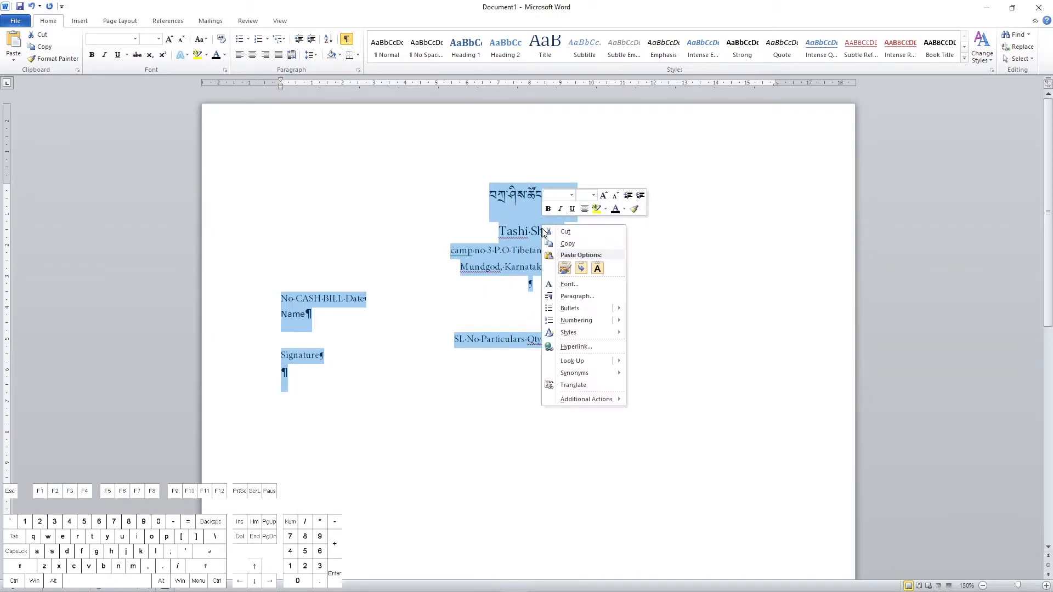
pyautogui.click(566, 243)
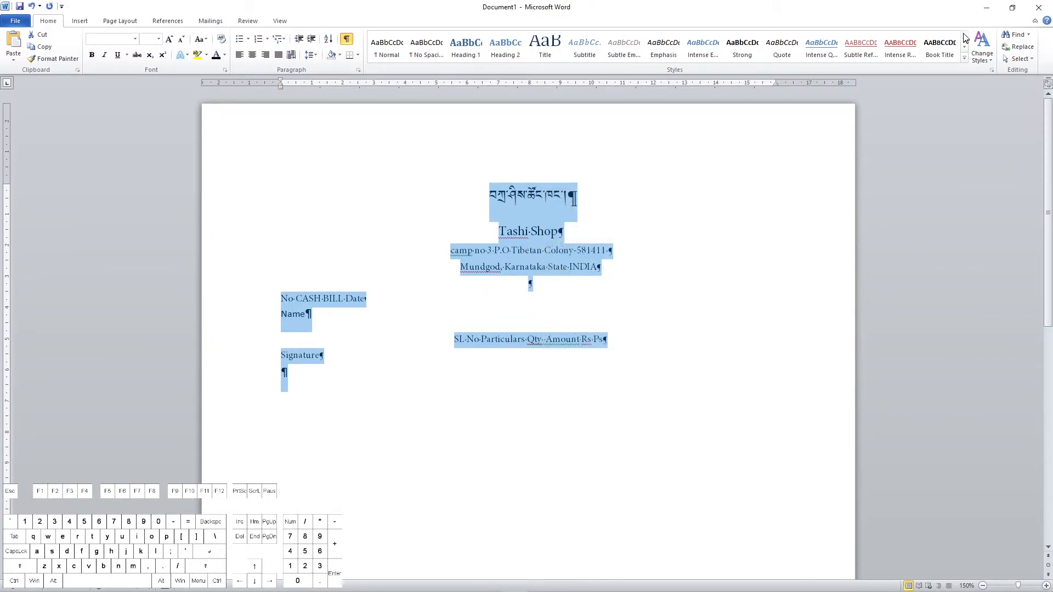
pyautogui.click(976, 7)
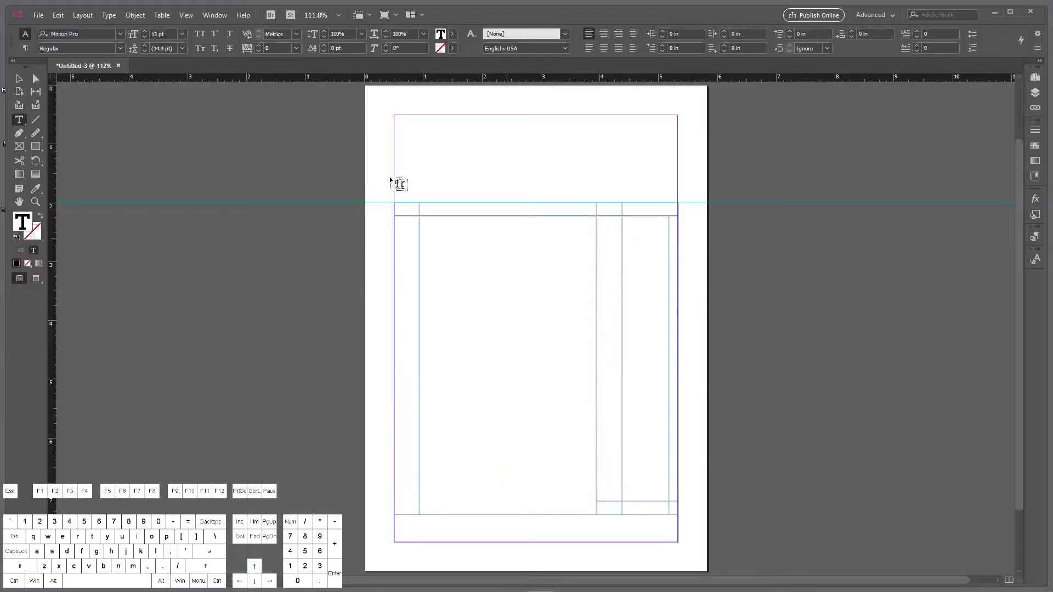
# Paste the bill text as a new frame on the pasteboard beside the page and enlarge it to about 3.15 by 3.29 in.
pyautogui.rightClick(123, 247)
pyautogui.click(152, 254)
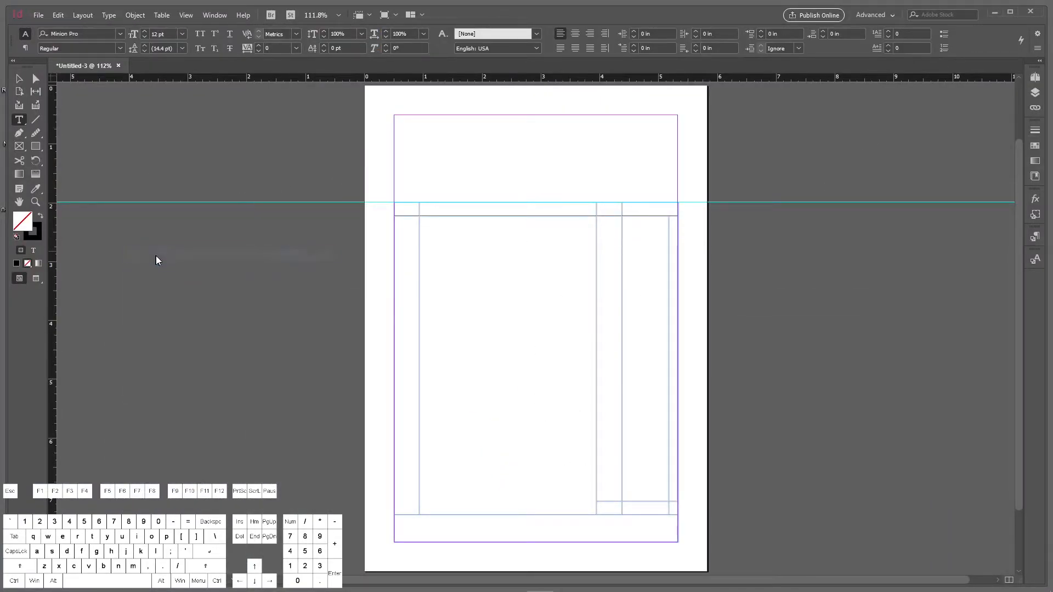
pyautogui.click(19, 79)
pyautogui.moveTo(516, 298); pyautogui.dragTo(196, 256)
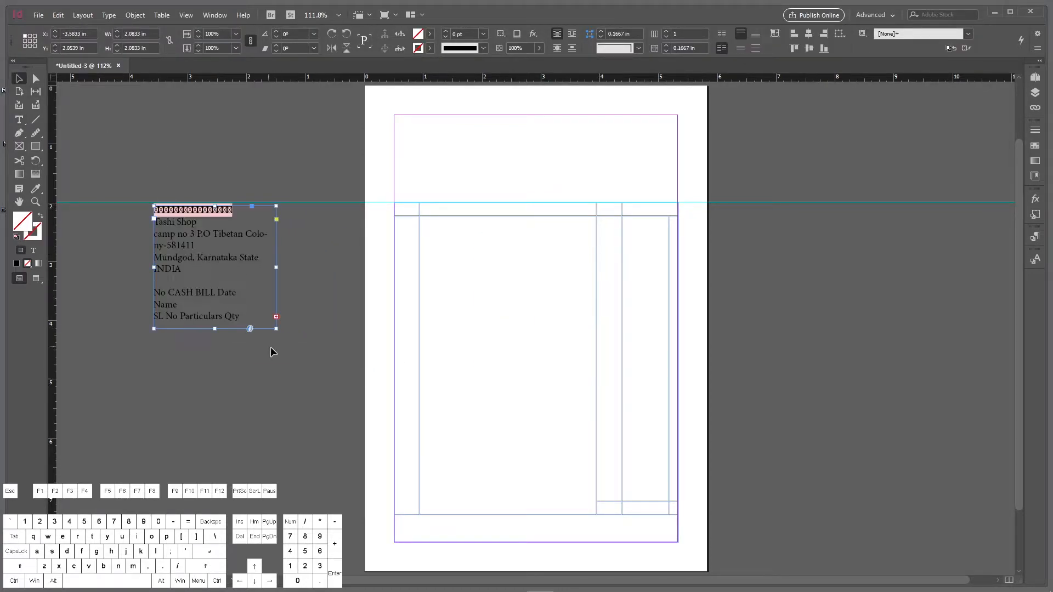
pyautogui.moveTo(278, 326); pyautogui.dragTo(339, 399)
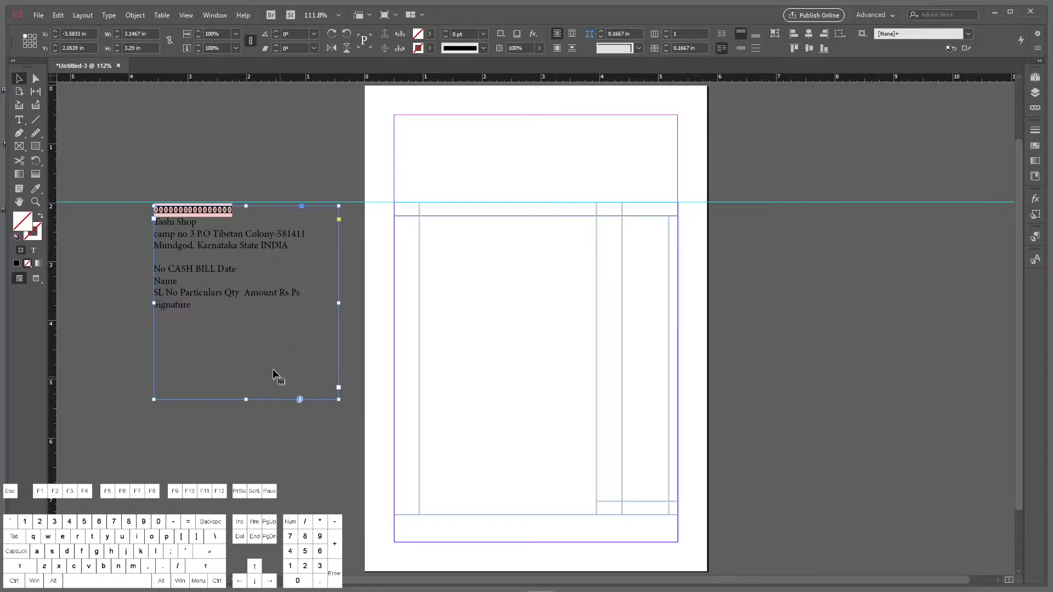
# Copy "SL No" from the pasteboard text into the first header cell of the table.
pyautogui.doubleClick(162, 294)
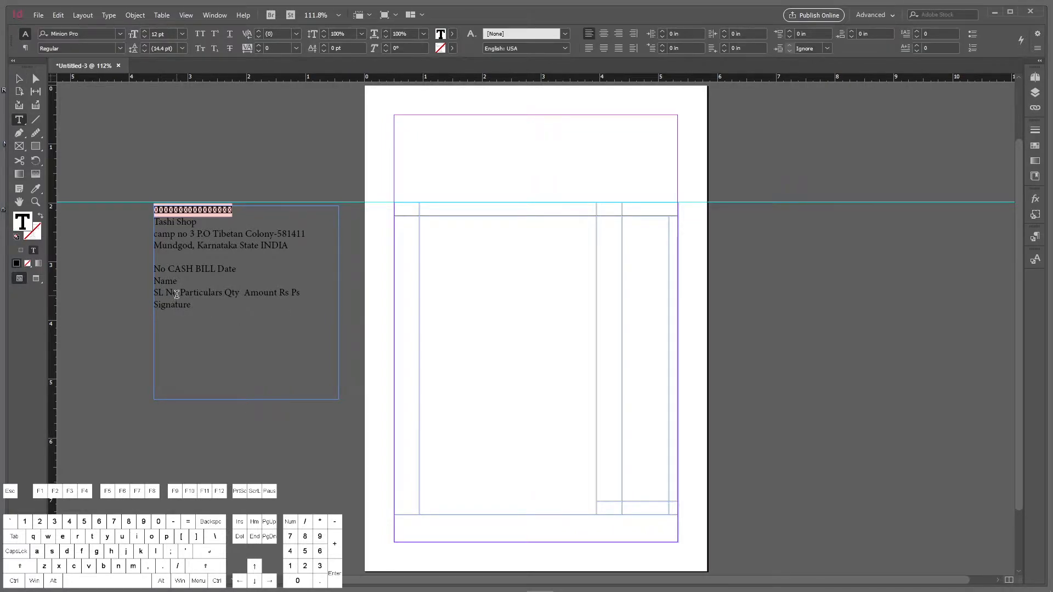
pyautogui.moveTo(168, 295); pyautogui.dragTo(160, 295)
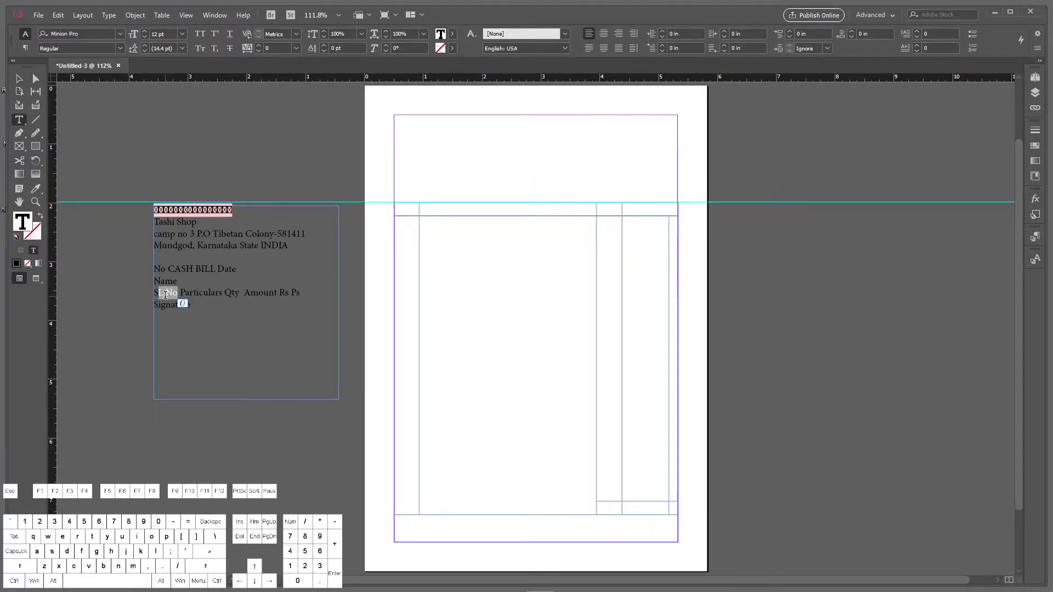
pyautogui.click(165, 294)
pyautogui.moveTo(180, 293); pyautogui.dragTo(155, 294)
pyautogui.rightClick(166, 294)
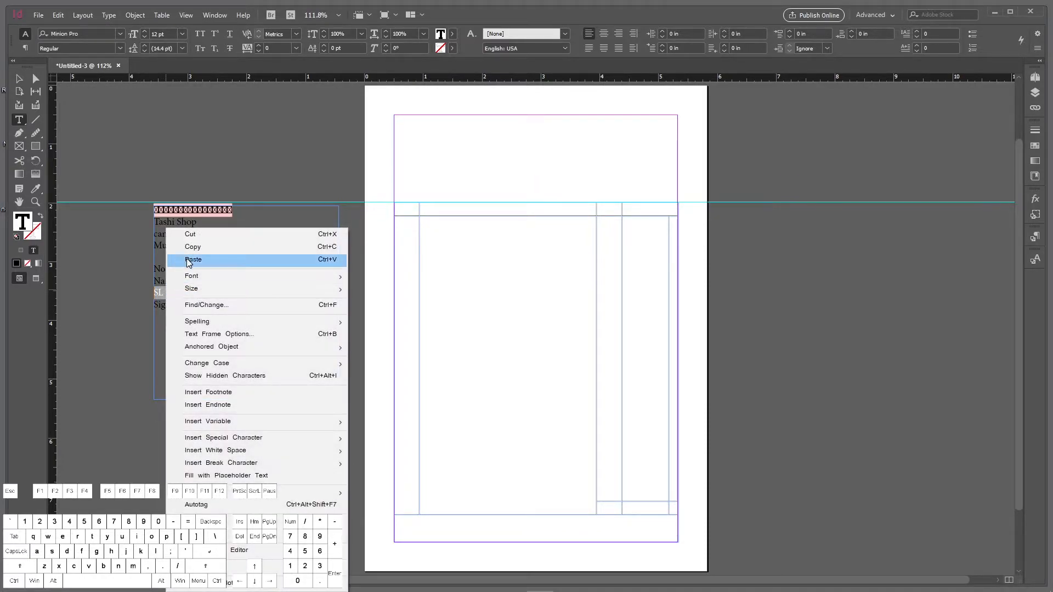
pyautogui.click(192, 247)
pyautogui.click(400, 211)
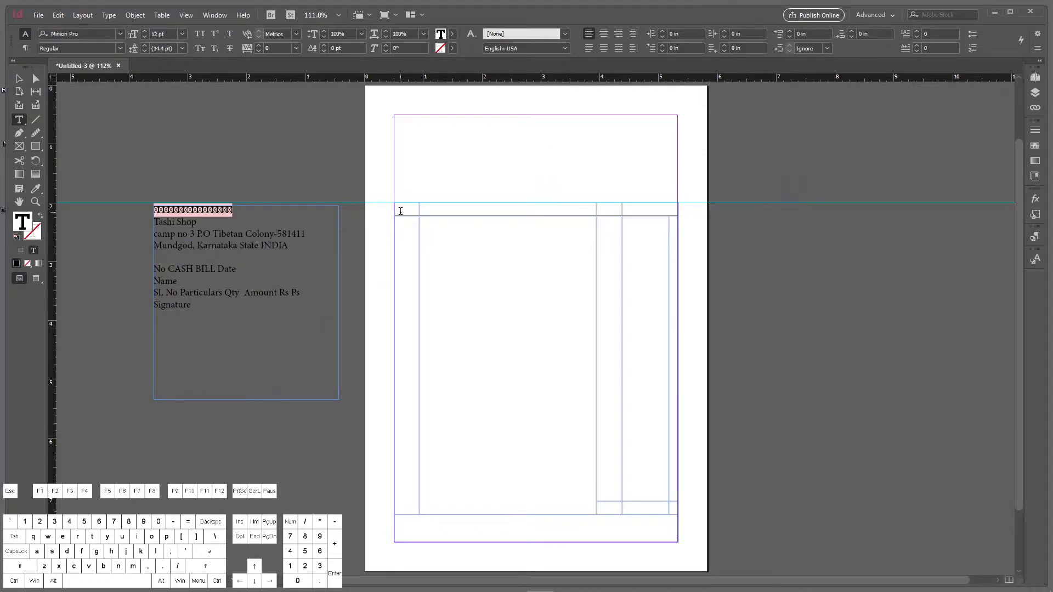
pyautogui.rightClick(401, 211)
pyautogui.click(426, 221)
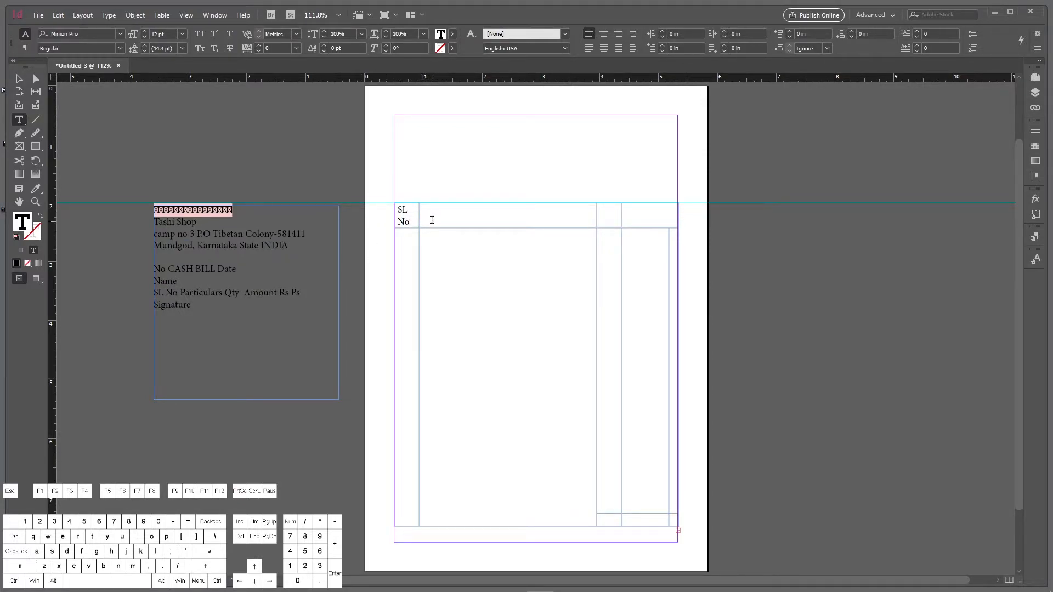
# Copy "Particulars" from the pasteboard text into the wide second header cell.
pyautogui.moveTo(182, 294)
pyautogui.mouseDown()
pyautogui.moveTo(193, 306)
pyautogui.moveTo(222, 297)
pyautogui.mouseUp()
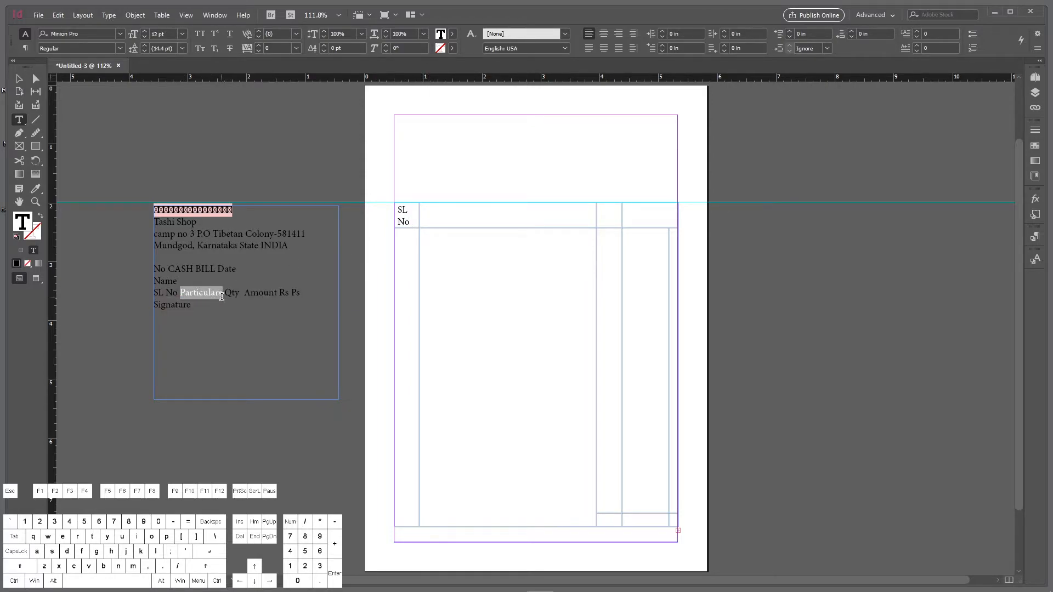
pyautogui.rightClick(196, 296)
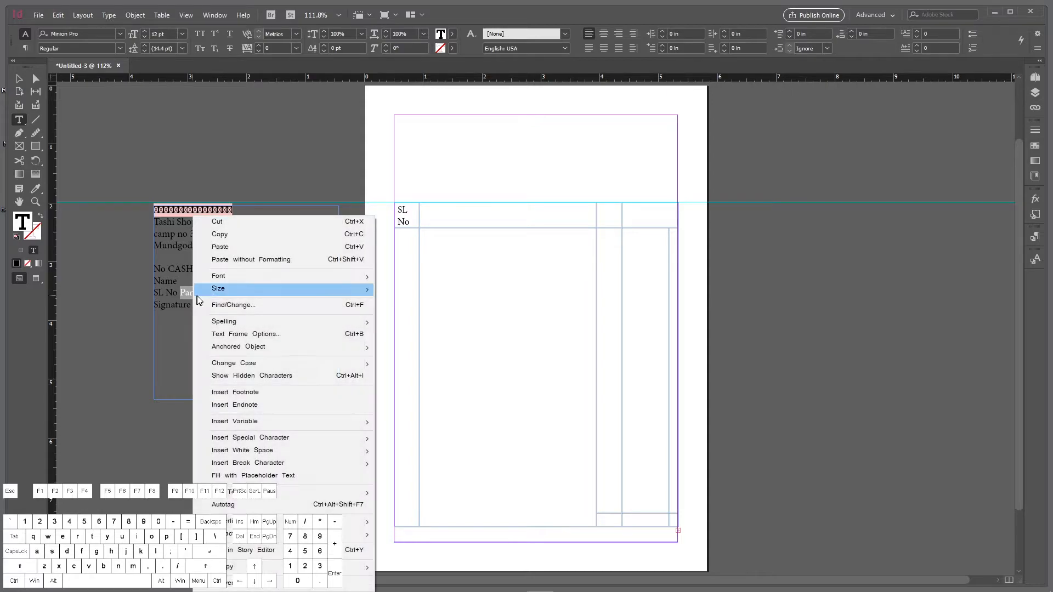
pyautogui.click(232, 237)
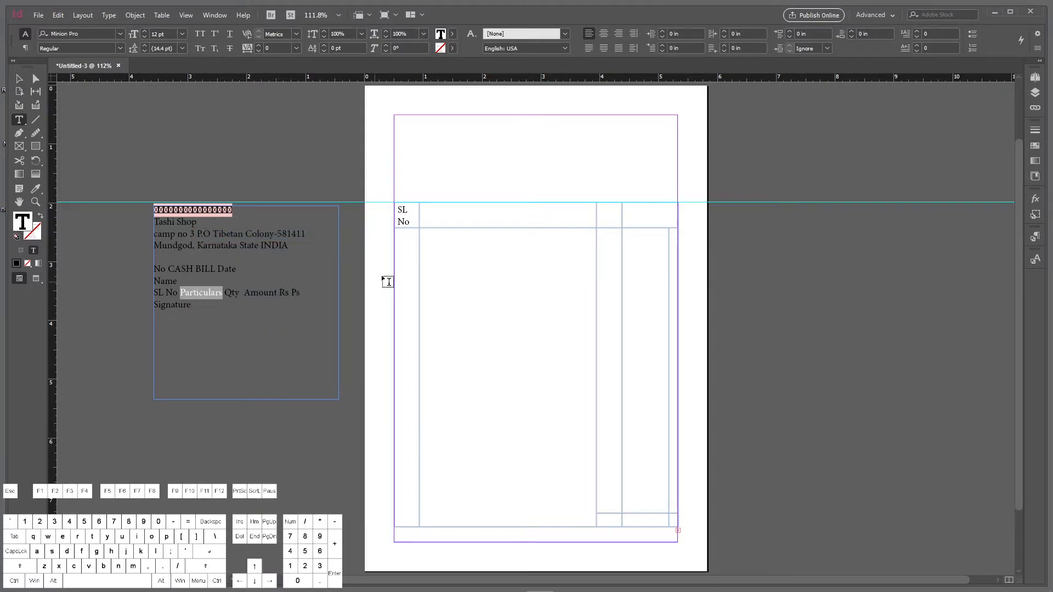
pyautogui.click(463, 216)
pyautogui.rightClick(463, 216)
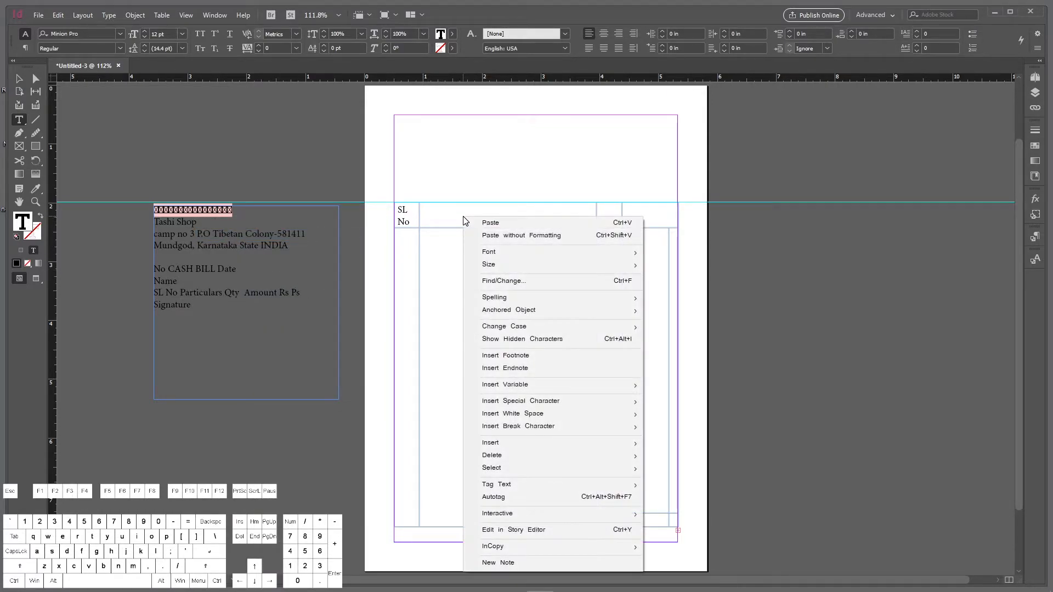
pyautogui.click(488, 226)
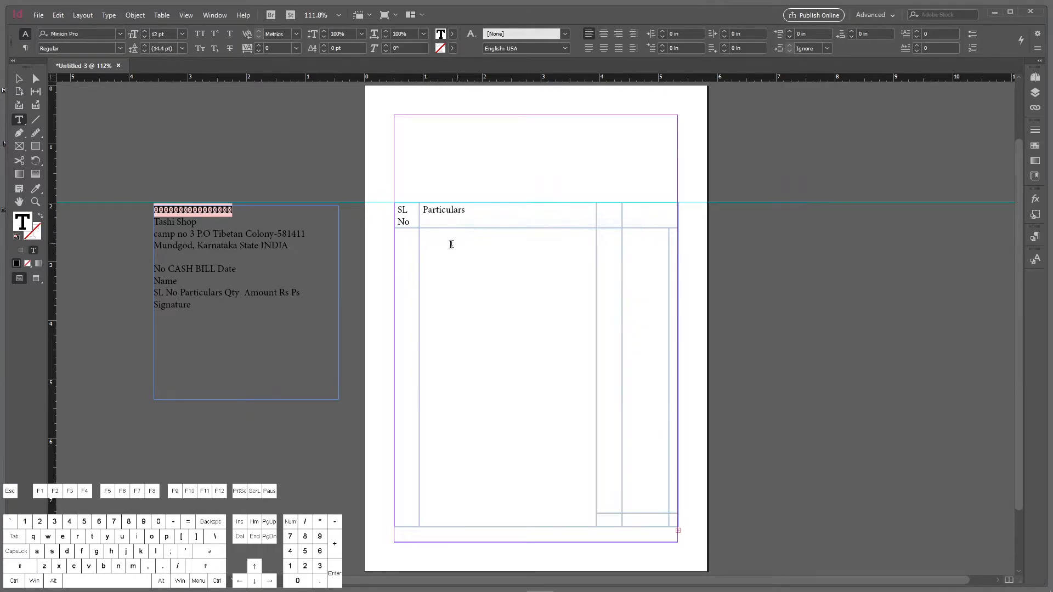
# Copy "Qty" from the pasteboard text into the third header cell.
pyautogui.doubleClick(237, 295)
pyautogui.moveTo(241, 296); pyautogui.dragTo(239, 294)
pyautogui.rightClick(236, 294)
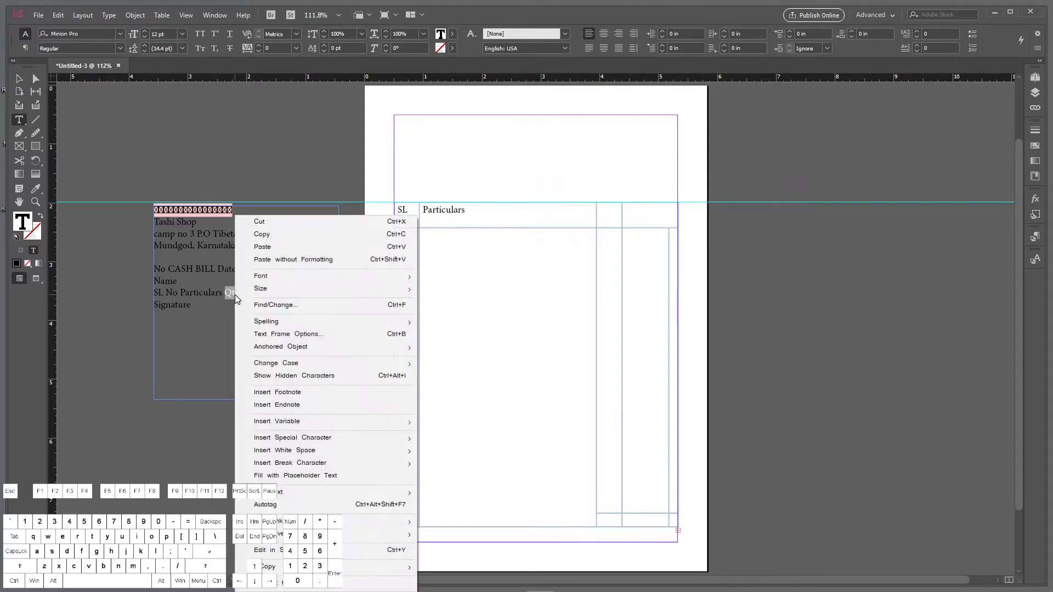
pyautogui.click(260, 234)
pyautogui.click(609, 220)
pyautogui.rightClick(610, 219)
pyautogui.click(629, 228)
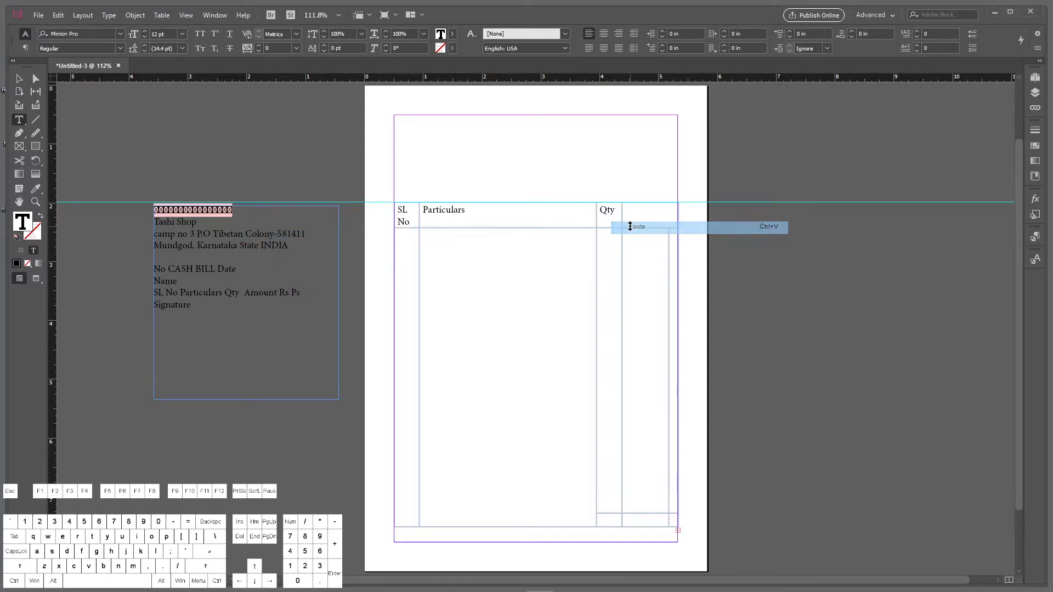
# Copy "Amount Rs Ps" from the pasteboard text into the merged last header cell.
pyautogui.moveTo(245, 293); pyautogui.dragTo(295, 294)
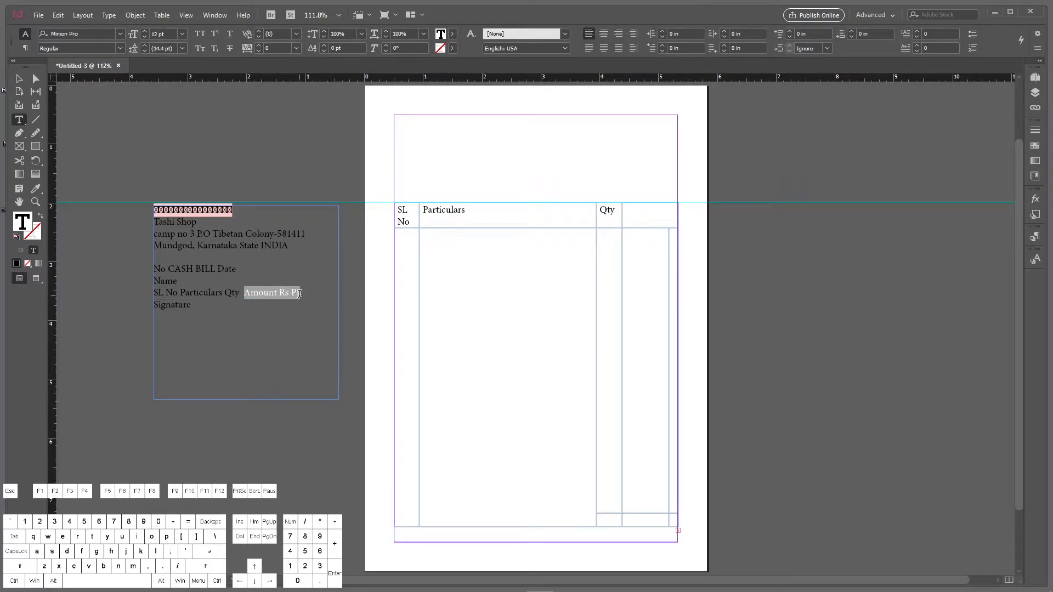
pyautogui.rightClick(282, 295)
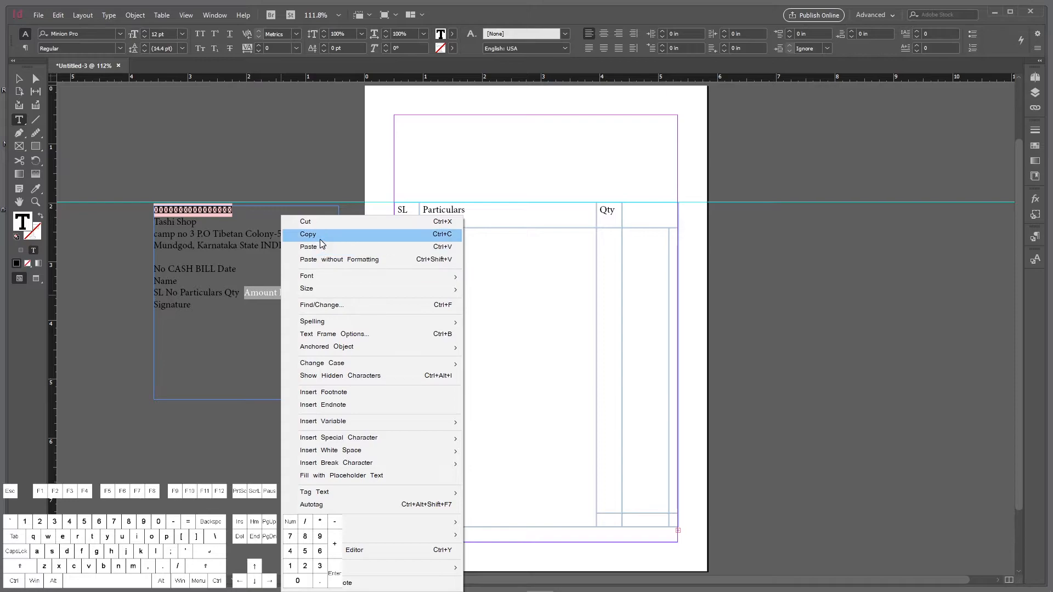
pyautogui.click(321, 240)
pyautogui.rightClick(647, 225)
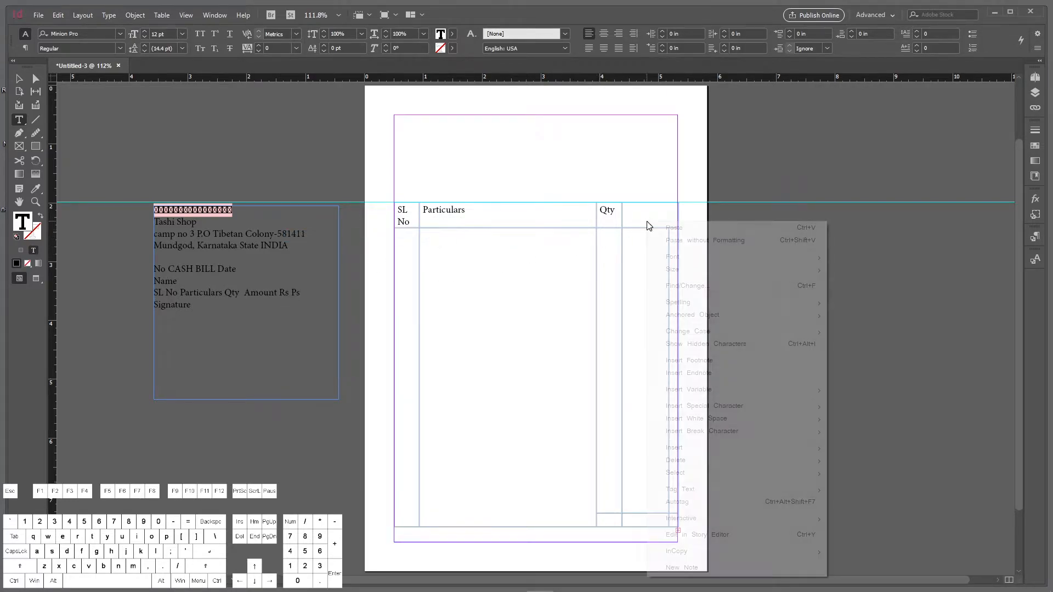
pyautogui.click(654, 226)
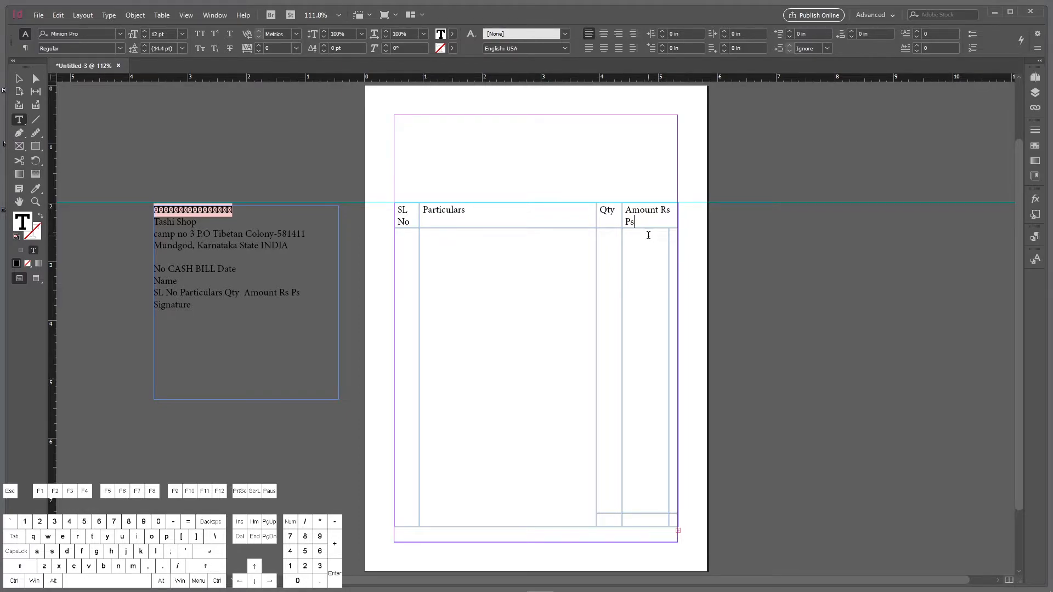
# Set the whole header row's text to 9 pt and center it horizontally and vertically in the cells.
pyautogui.click(391, 214)
pyautogui.tripleClick(147, 35)
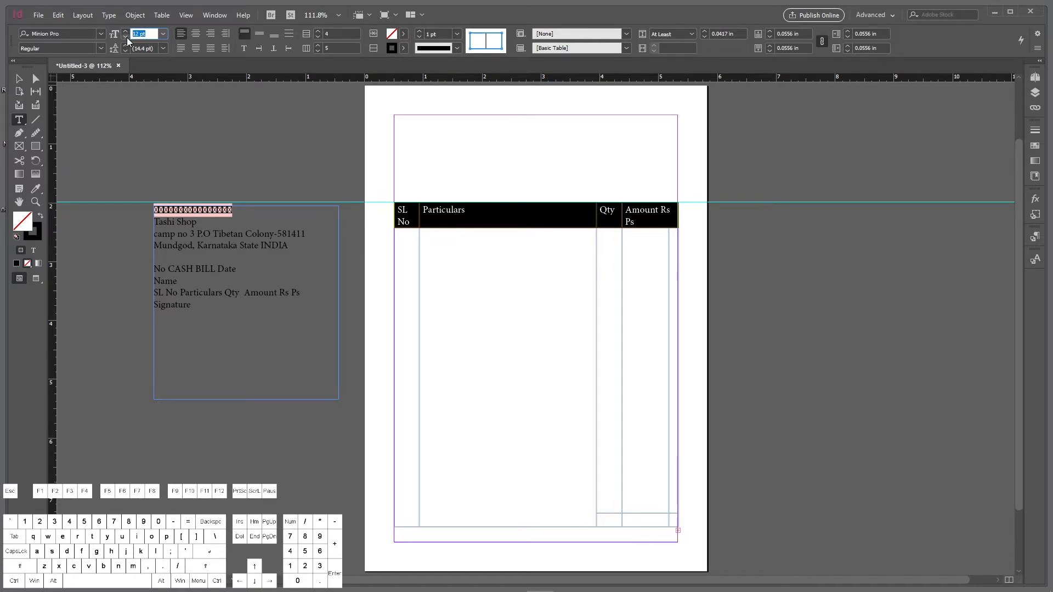
pyautogui.write('9')
pyautogui.press('Return')
pyautogui.click(196, 36)
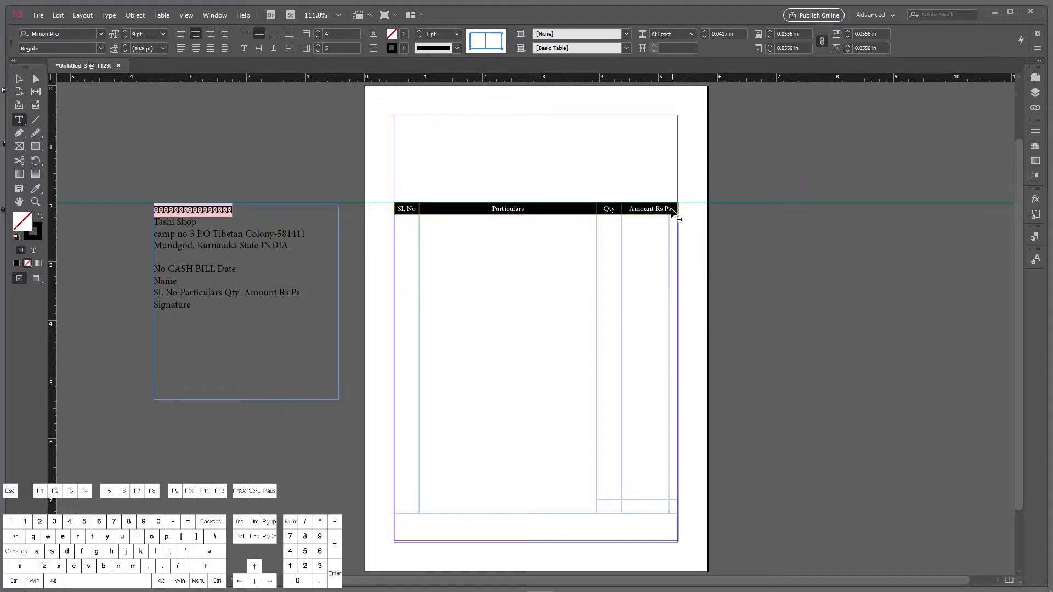
# Break the last header cell's text after "Amount" so that "Rs Ps" sits on a second line.
pyautogui.click(670, 209)
pyautogui.keyDown('alt'); pyautogui.scroll(5, 659, 214); pyautogui.keyUp('alt')
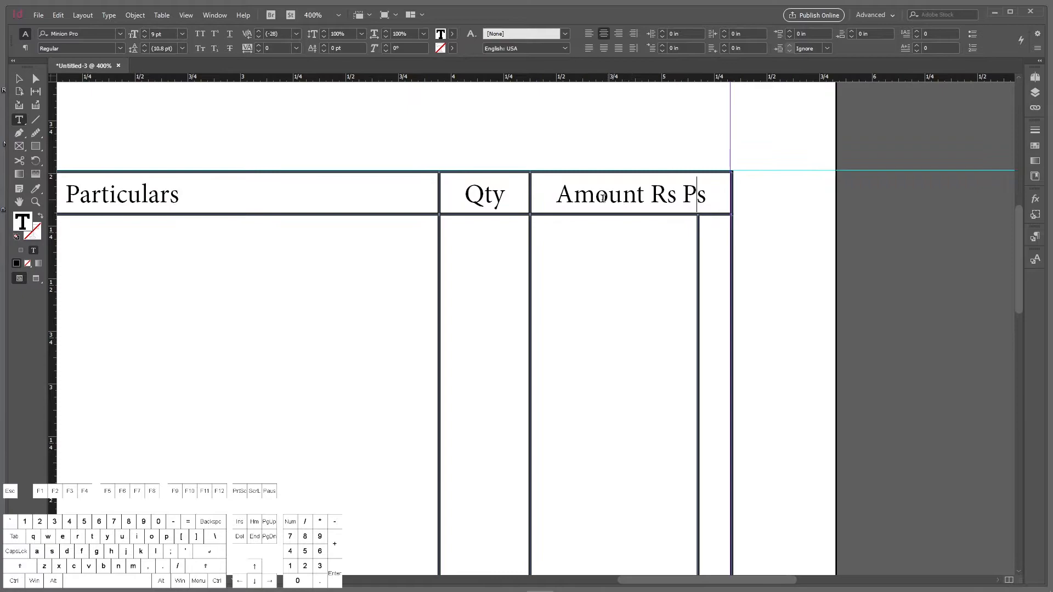
pyautogui.click(651, 199)
pyautogui.press('Return')
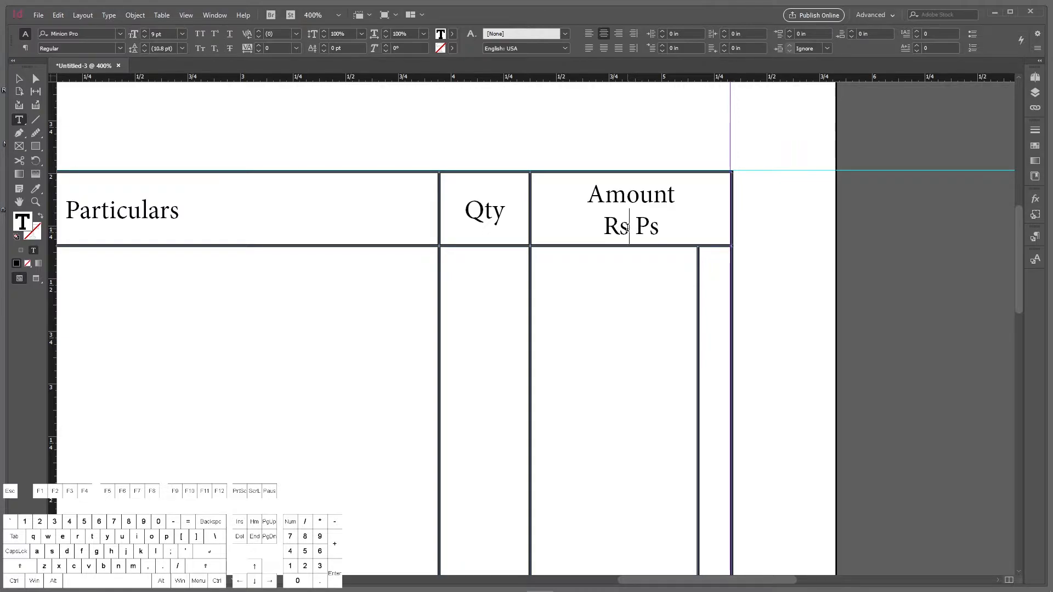
# Left-justify the "Rs Ps" line in the last header cell and insert a Right Indent Tab before "Ps".
pyautogui.click(629, 215)
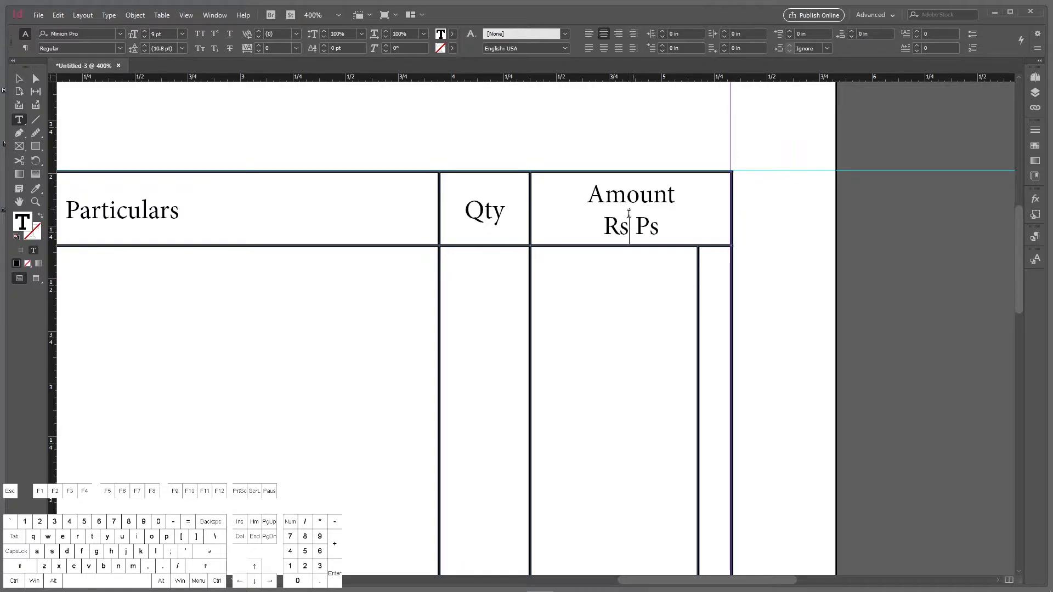
pyautogui.click(589, 49)
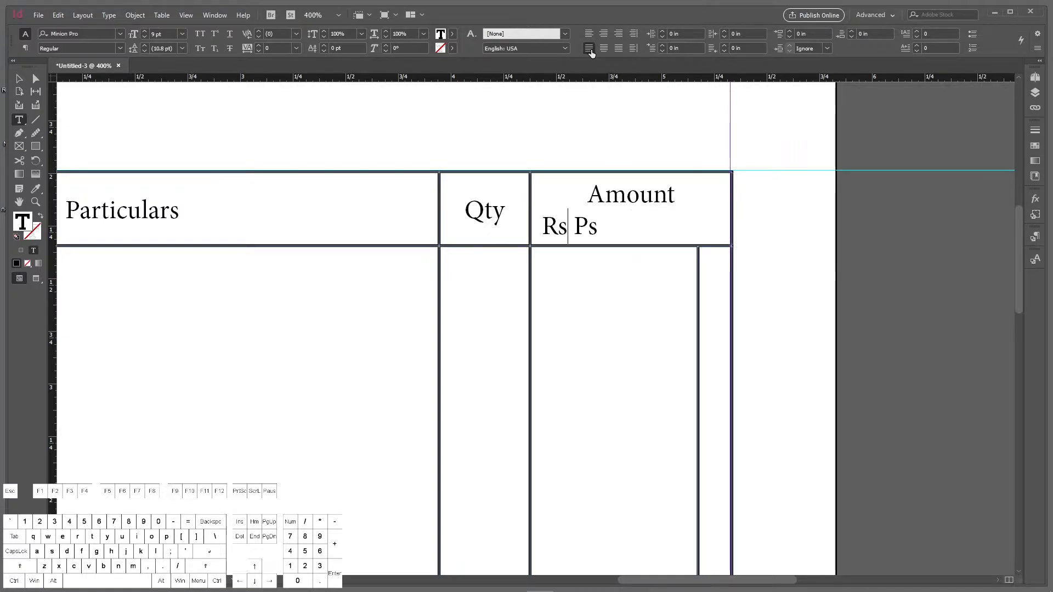
pyautogui.click(572, 226)
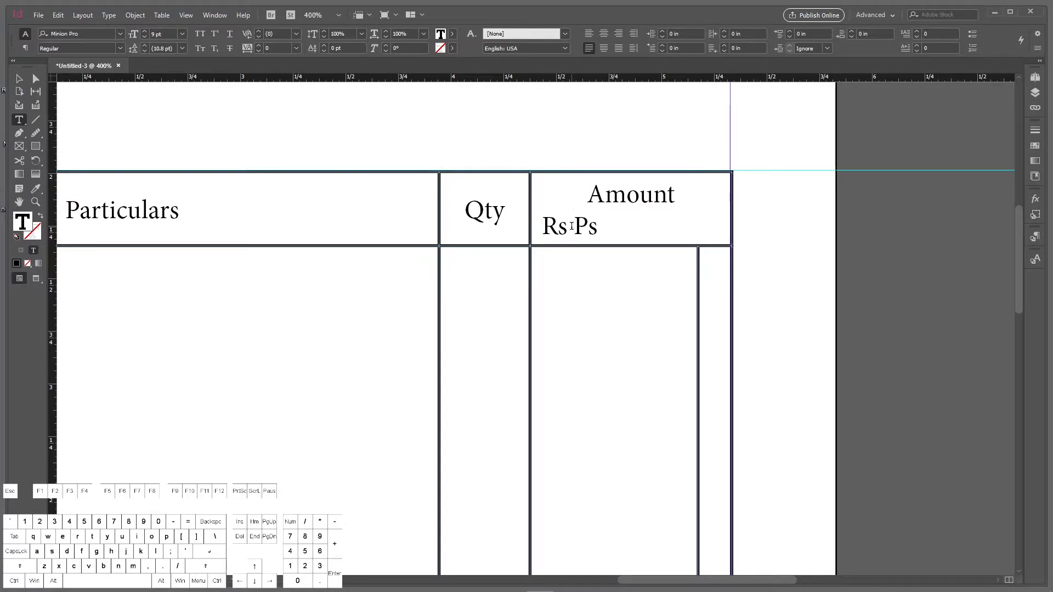
pyautogui.hotkey('shift', 'Tab')
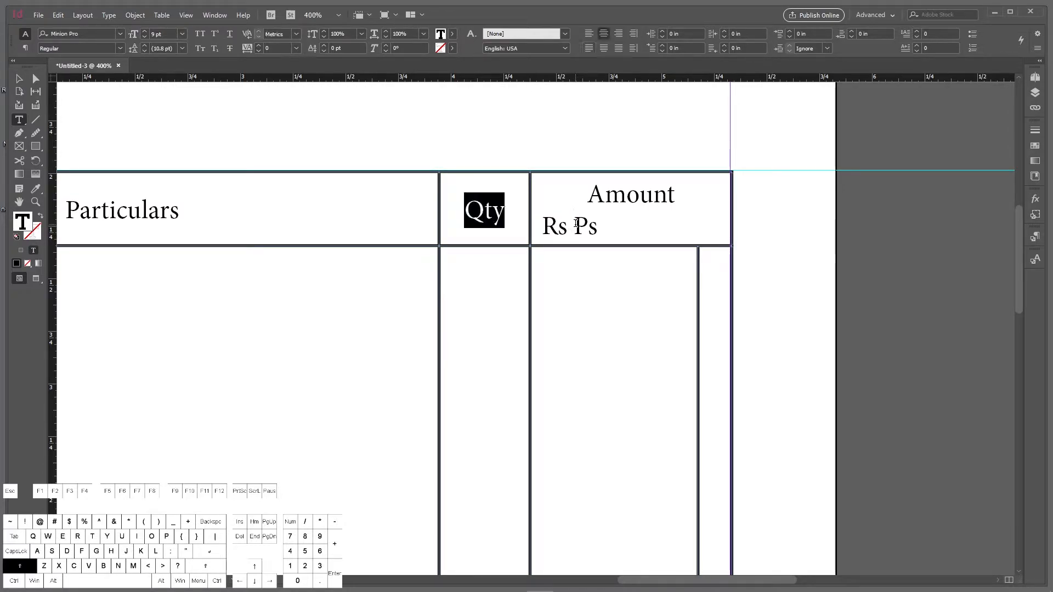
pyautogui.click(576, 223)
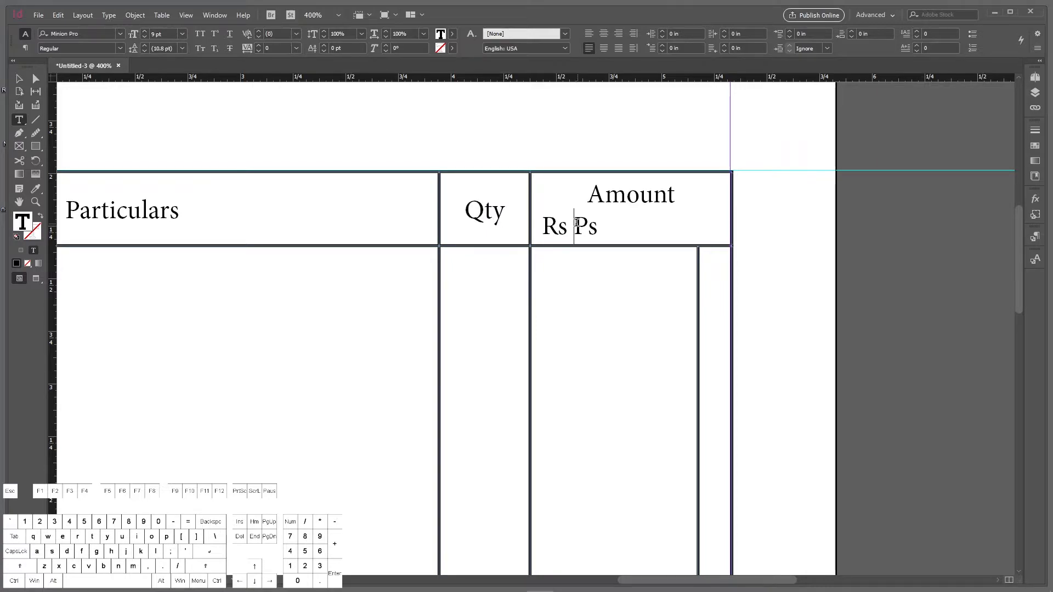
pyautogui.rightClick(574, 224)
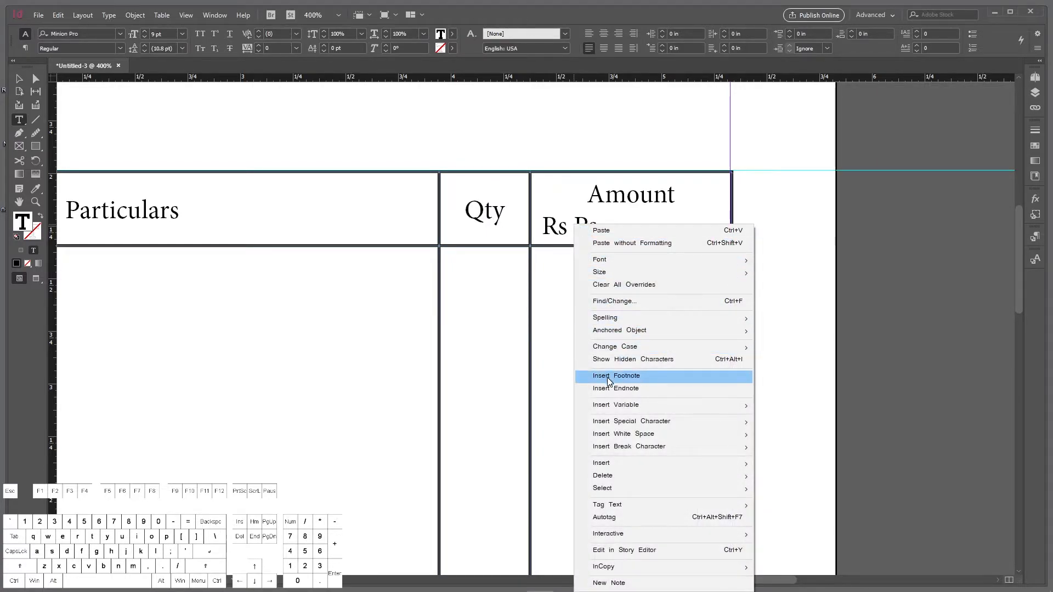
pyautogui.moveTo(622, 421)
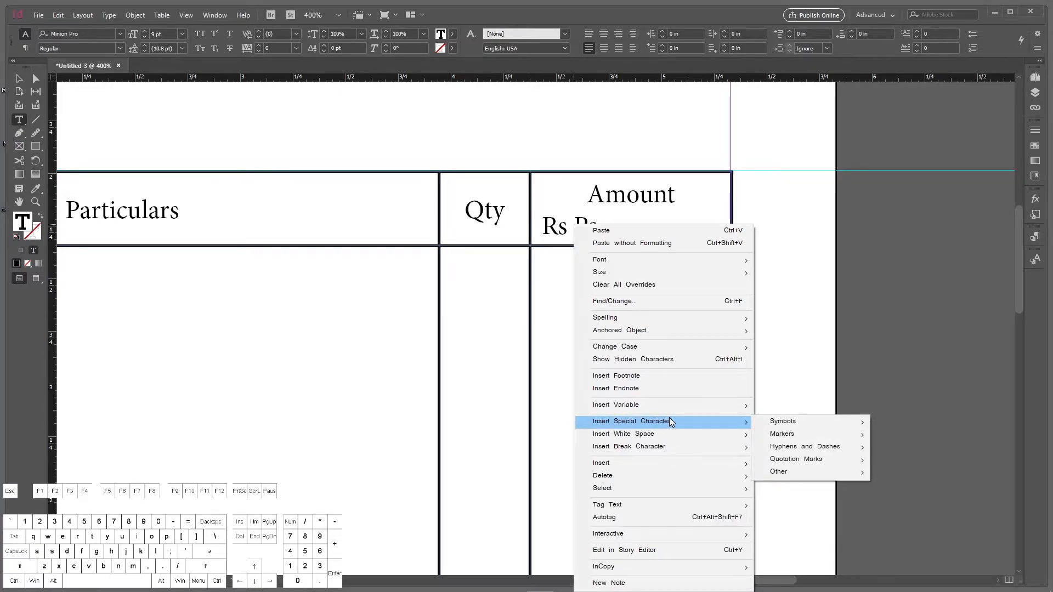
pyautogui.moveTo(788, 472)
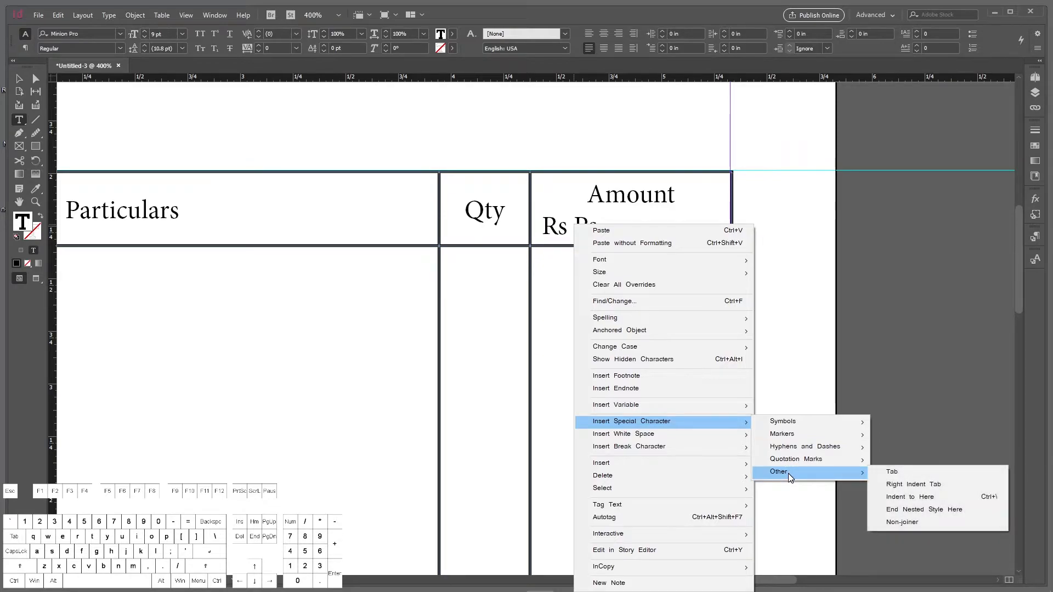
pyautogui.click(936, 484)
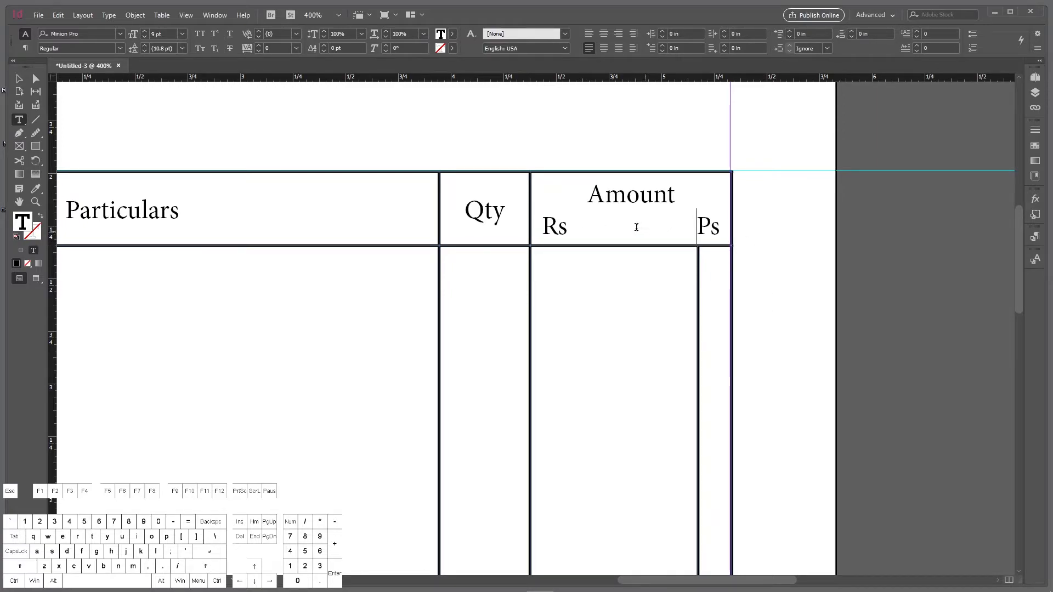
# Show the document's hidden characters.
pyautogui.click(119, 16)
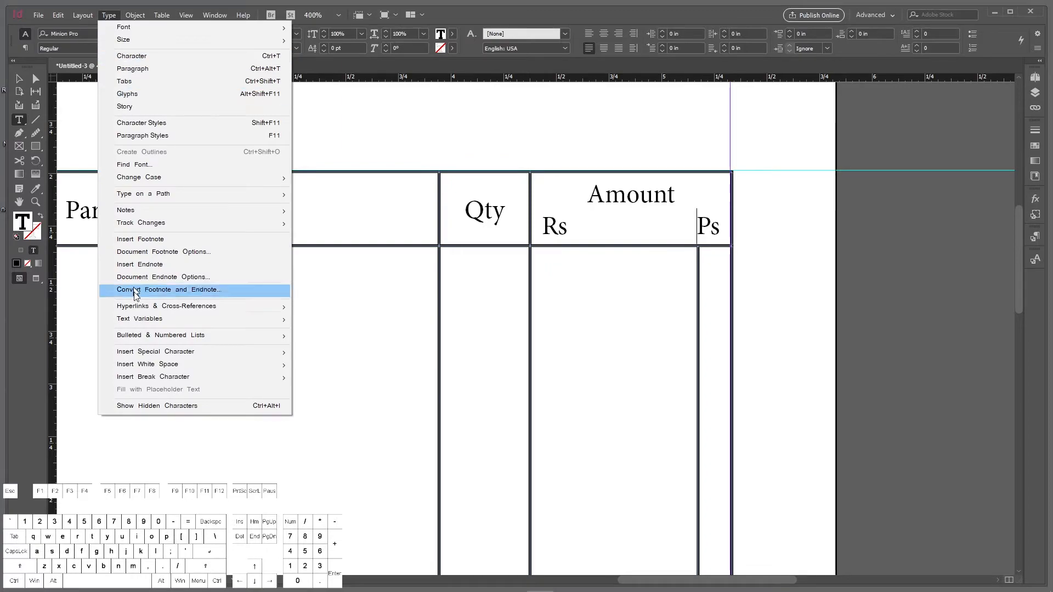
pyautogui.click(141, 407)
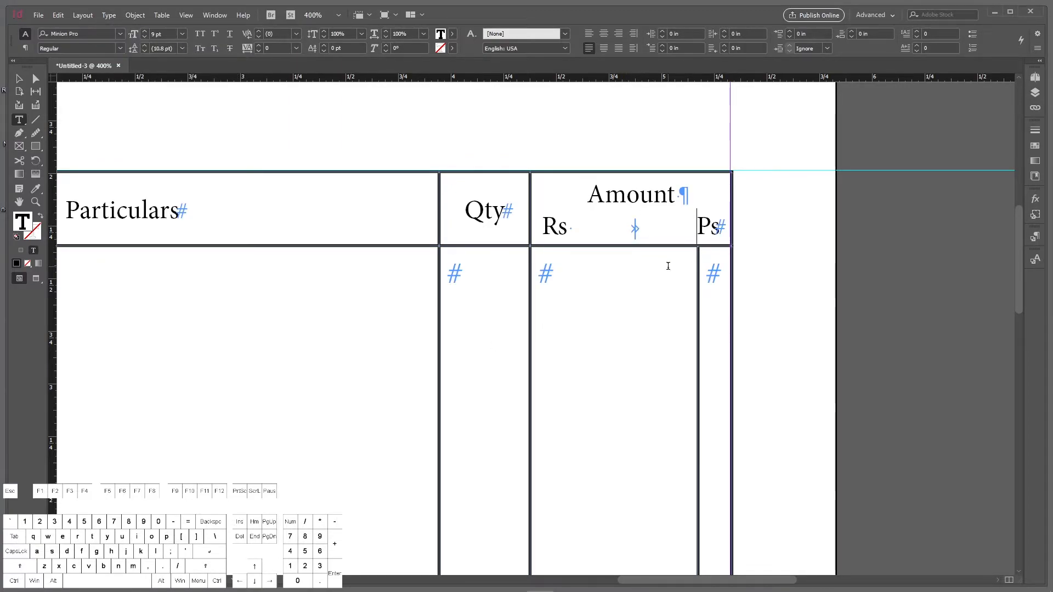
# Extend the table's text frame downward to include the last row, and fit its bottom edge to the table.
pyautogui.scroll(-3, 668, 266)
pyautogui.scroll(-3, 640, 325)
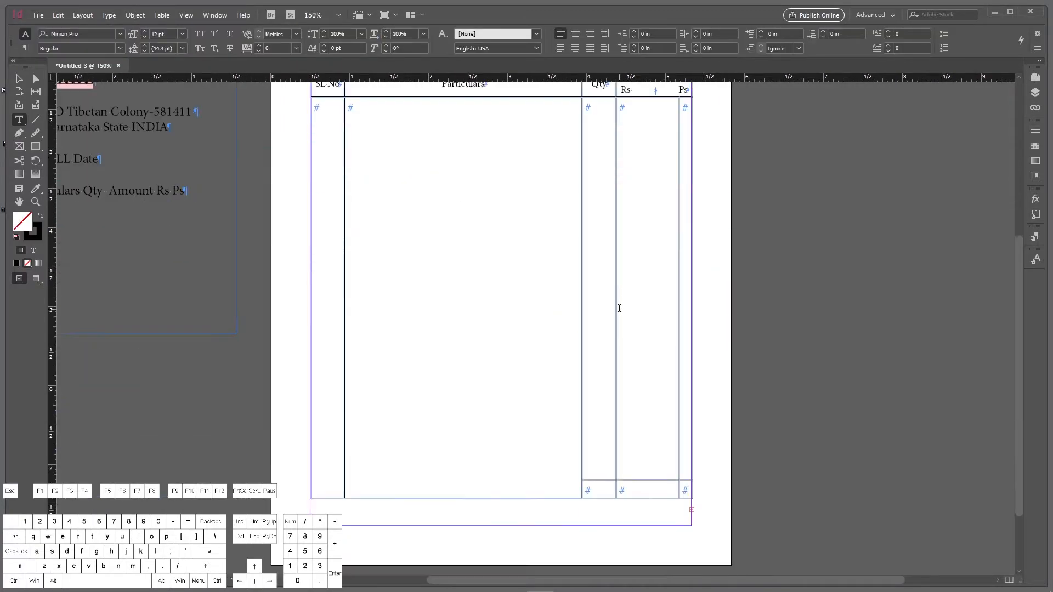
pyautogui.scroll(3, 630, 372)
pyautogui.hscroll(-2, 632, 371)
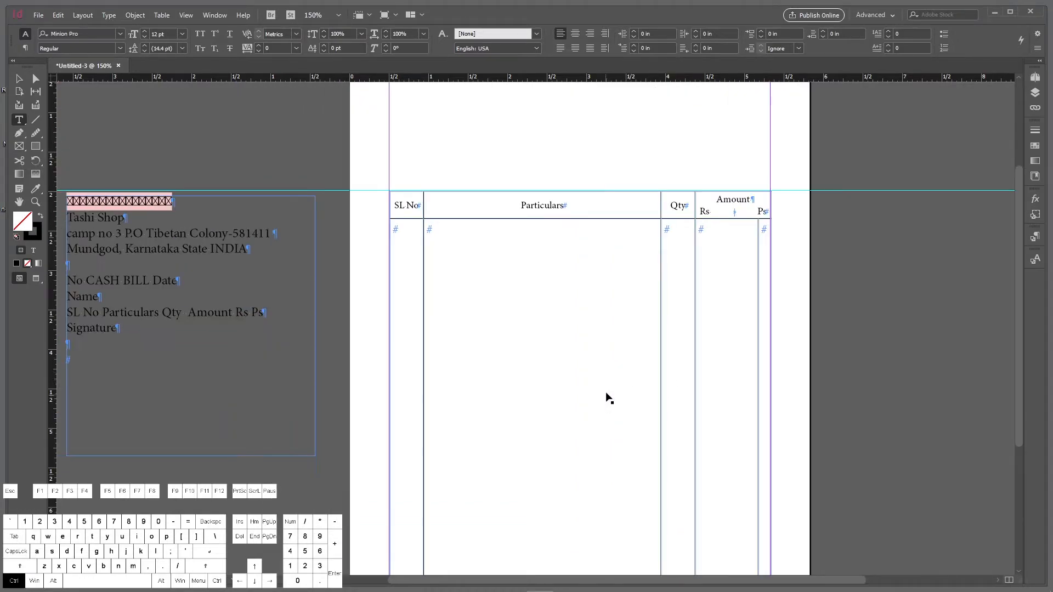
pyautogui.scroll(-1, 620, 371)
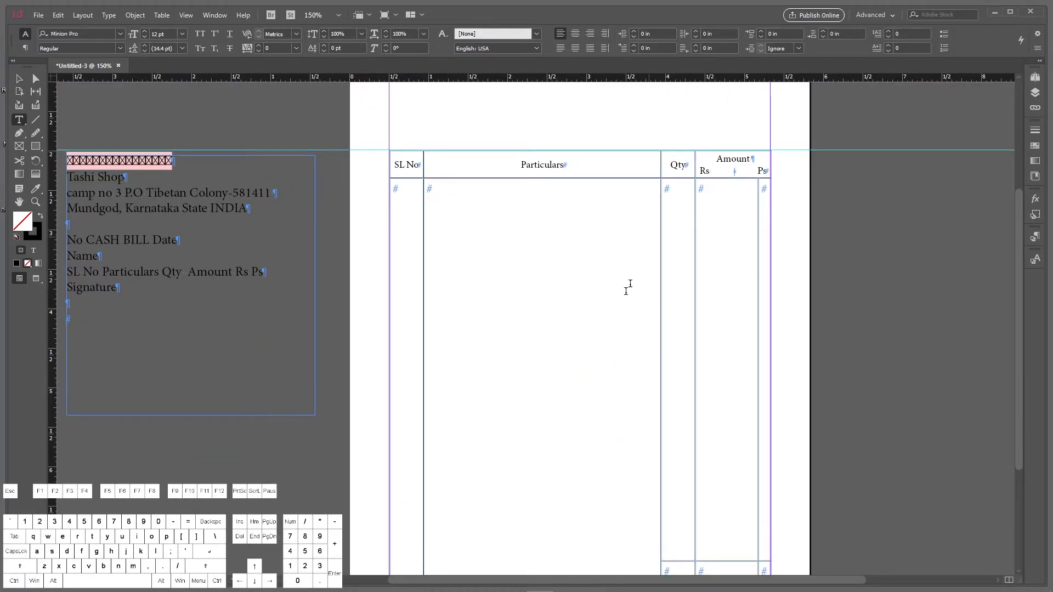
pyautogui.scroll(-4, 526, 379)
pyautogui.hscroll(-2, 604, 433)
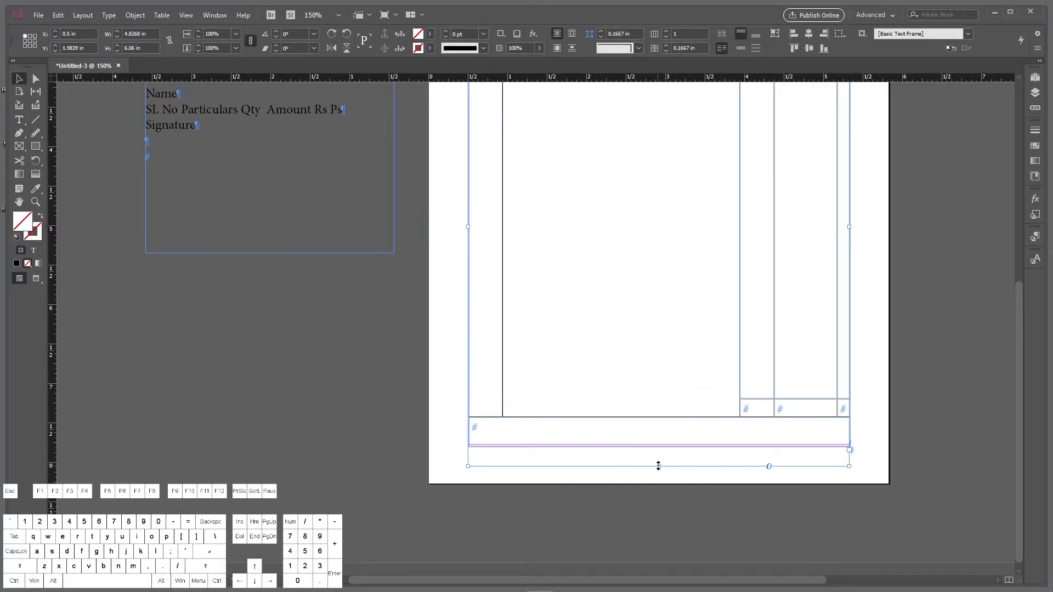
pyautogui.doubleClick(658, 466)
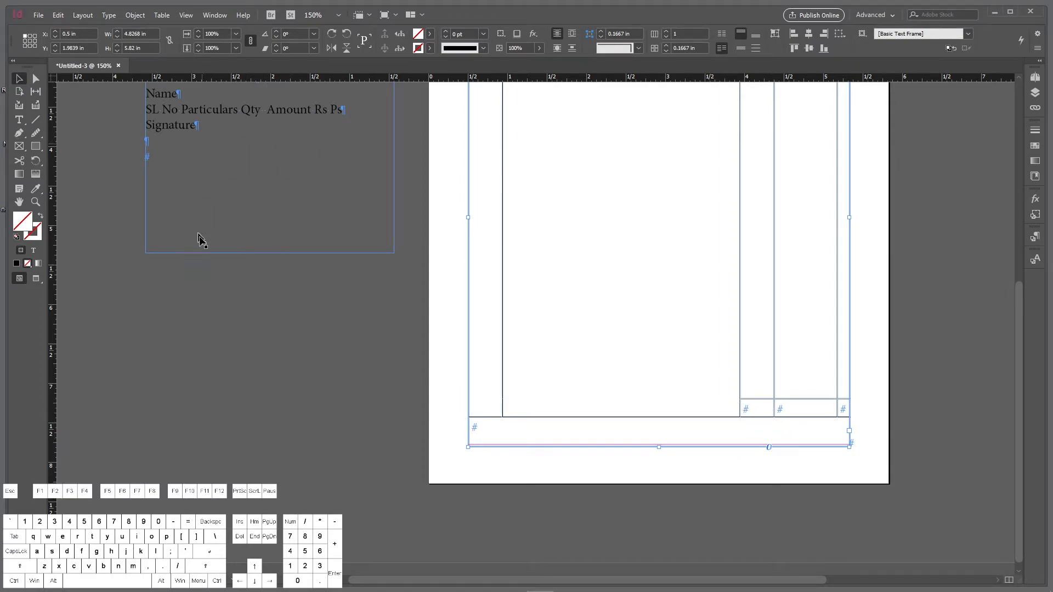
# Draw a text frame about 2.06 in wide and 0.89 in high on the pasteboard and enter "Total" in it.
pyautogui.click(241, 357)
pyautogui.click(21, 120)
pyautogui.moveTo(183, 351); pyautogui.dragTo(345, 420)
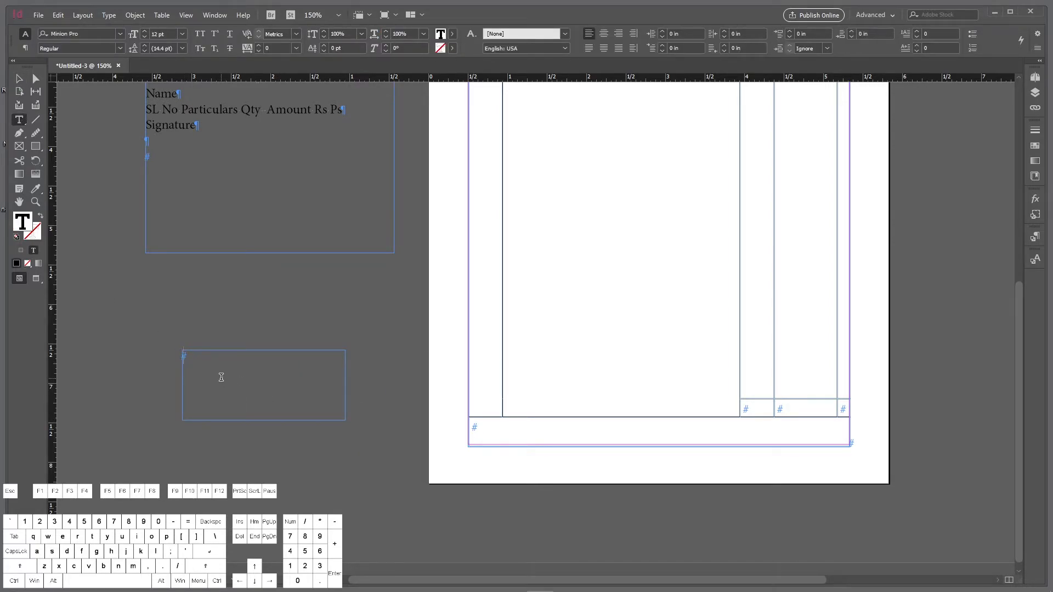
pyautogui.write('Total')
pyautogui.click(19, 79)
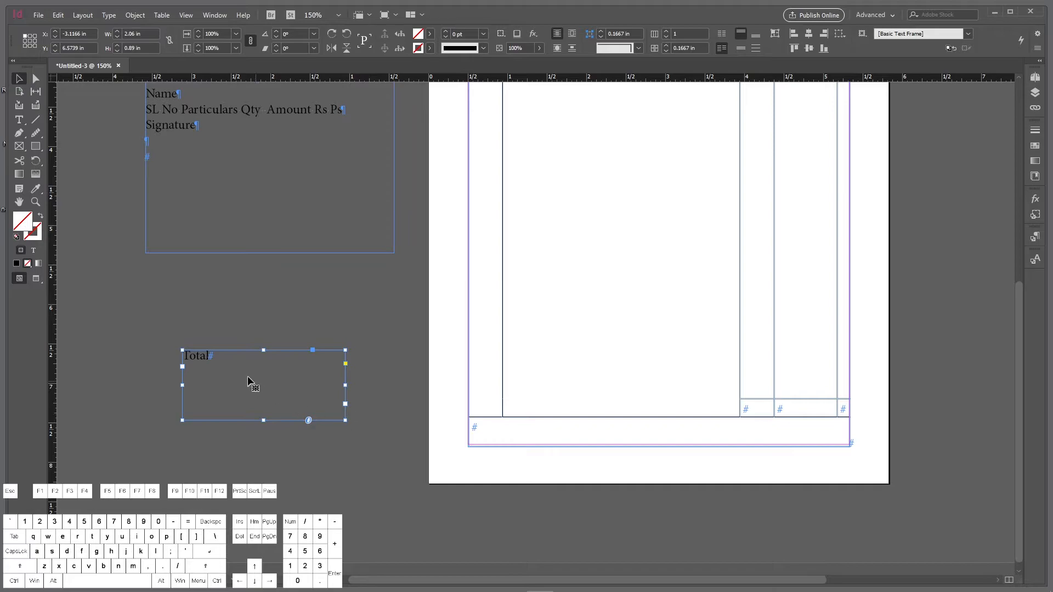
# Set the "Total" text to 16 pt.
pyautogui.doubleClick(204, 357)
pyautogui.click(165, 33)
pyautogui.write('16')
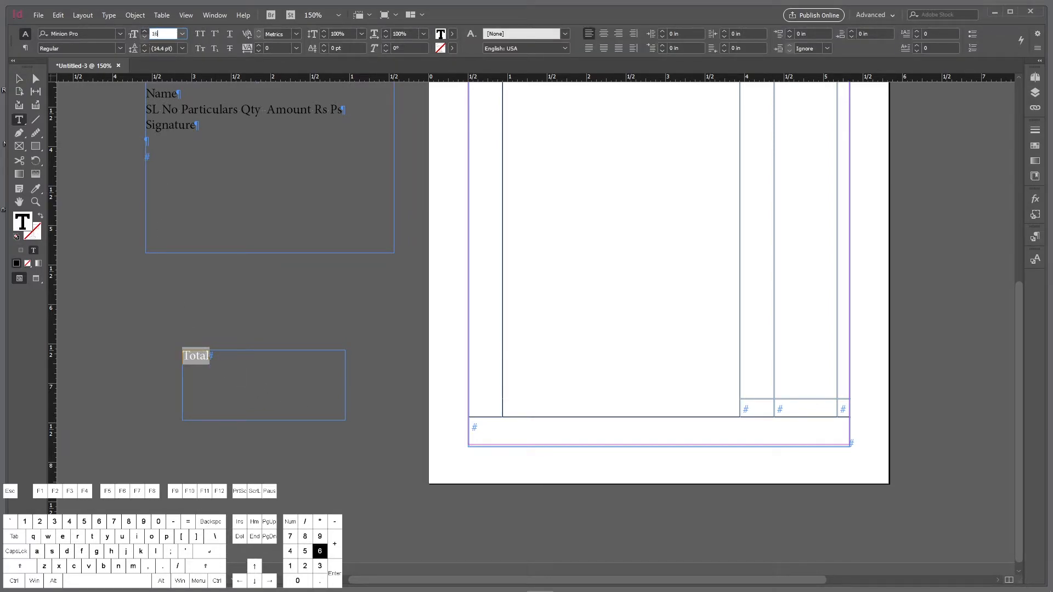
pyautogui.press('Return')
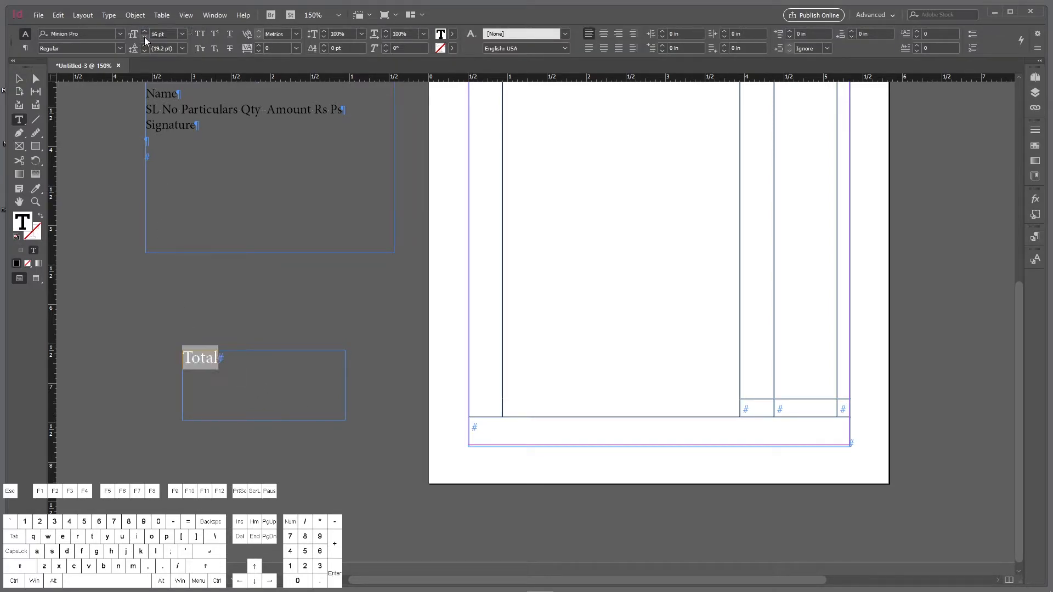
# Fit the "Total" frame to its text and place it in the lower-right corner of the Particulars column, beside the totals cells.
pyautogui.click(19, 78)
pyautogui.doubleClick(343, 421)
pyautogui.moveTo(204, 356); pyautogui.dragTo(732, 387)
pyautogui.scroll(4, 725, 418)
pyautogui.scroll(-2, 728, 402)
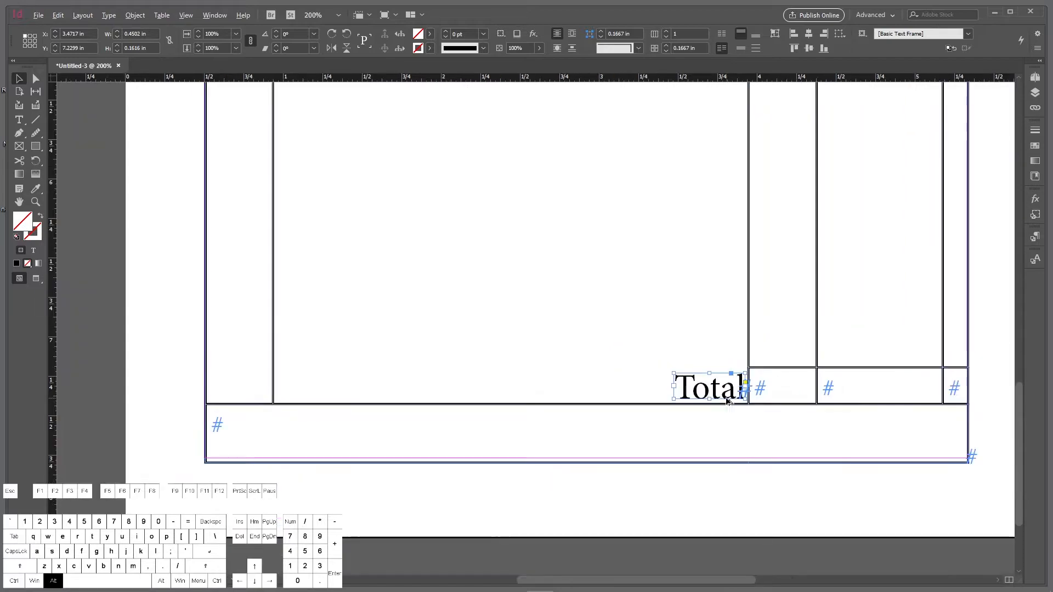
# Copy "Signature" from the pasteboard text into its own text frame and fit that frame to the text.
pyautogui.scroll(-2, 727, 402)
pyautogui.hscroll(-2, 631, 411)
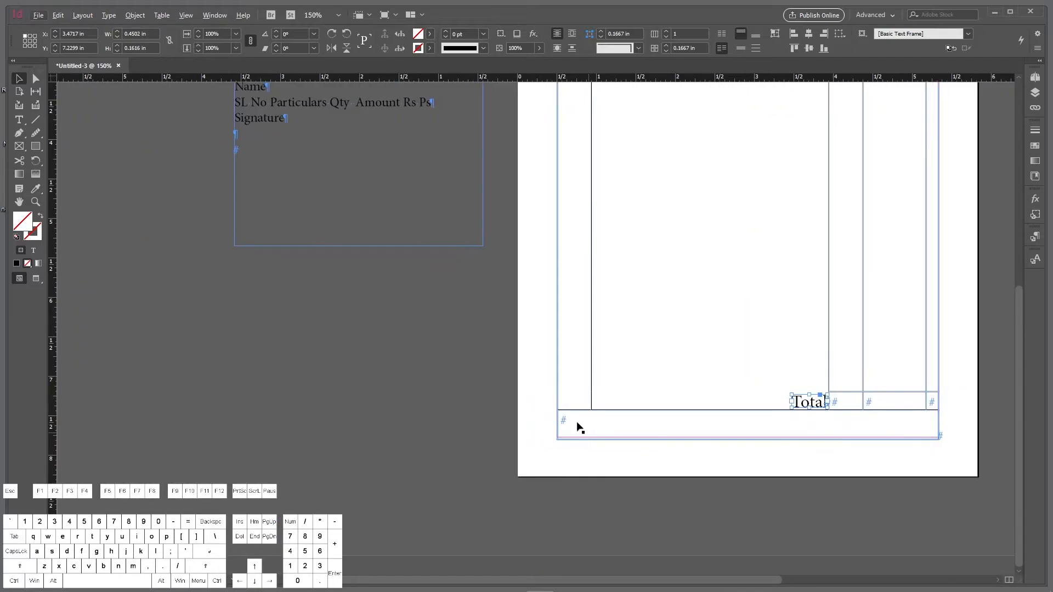
pyautogui.doubleClick(257, 125)
pyautogui.click(254, 135)
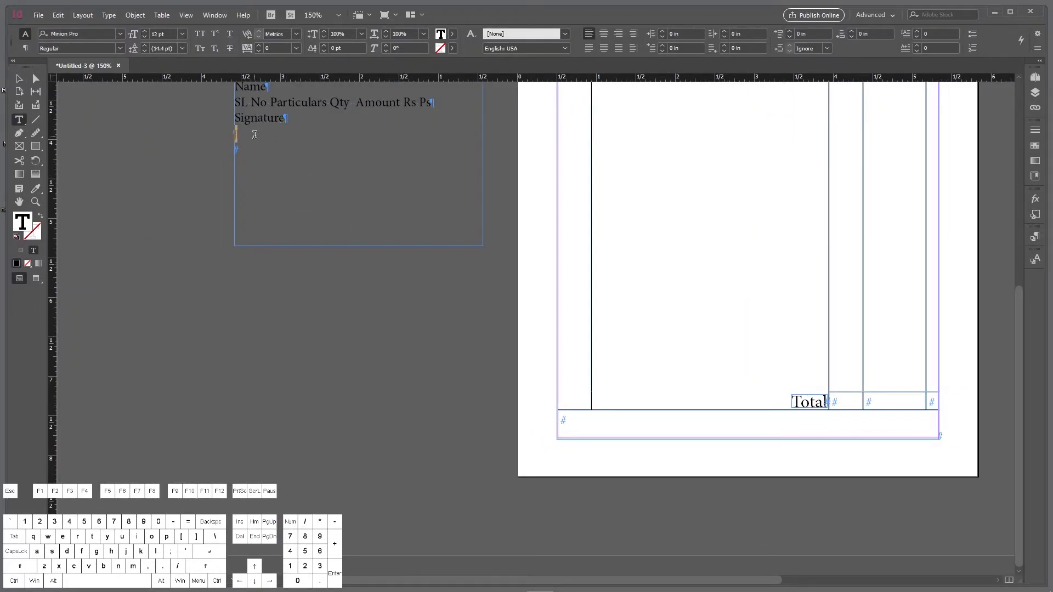
pyautogui.doubleClick(240, 122)
pyautogui.rightClick(265, 124)
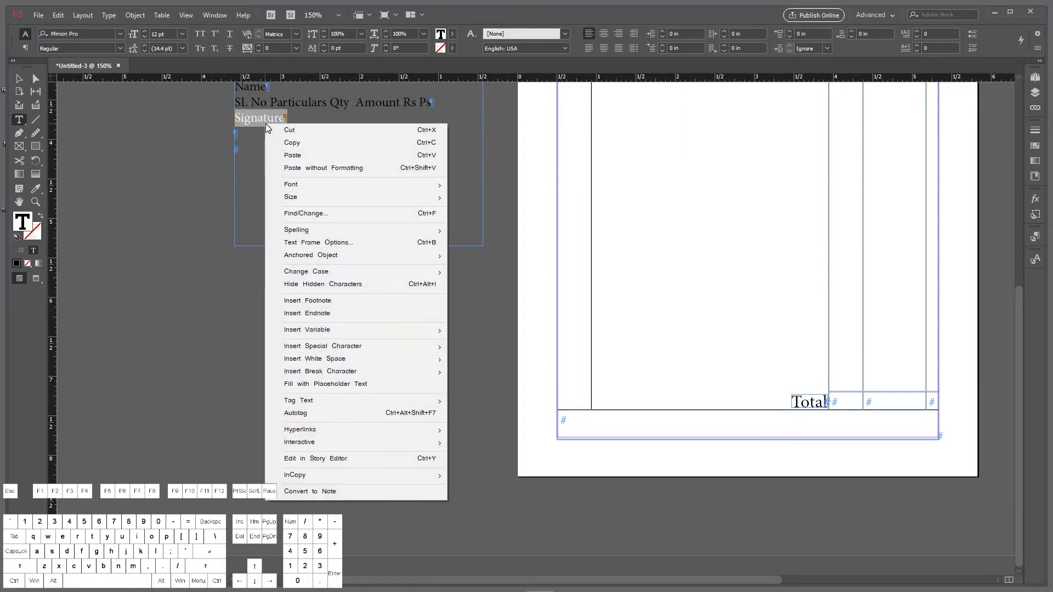
pyautogui.click(295, 143)
pyautogui.rightClick(263, 361)
pyautogui.click(306, 371)
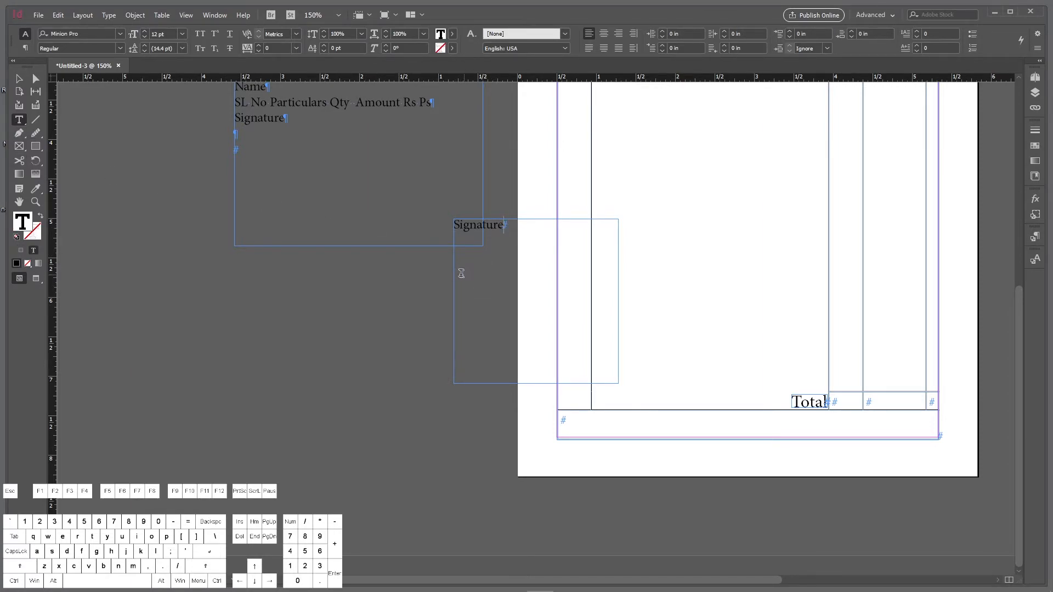
pyautogui.click(18, 78)
pyautogui.doubleClick(619, 384)
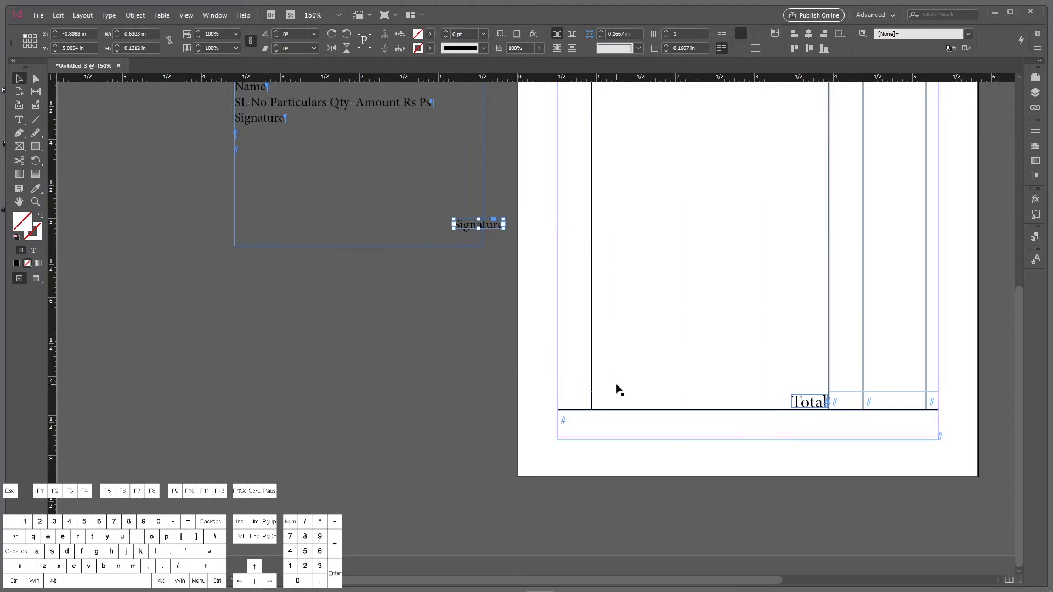
# Set the separate "Signature" text to 9 pt.
pyautogui.doubleClick(496, 227)
pyautogui.hotkey('ctrl', 'a')
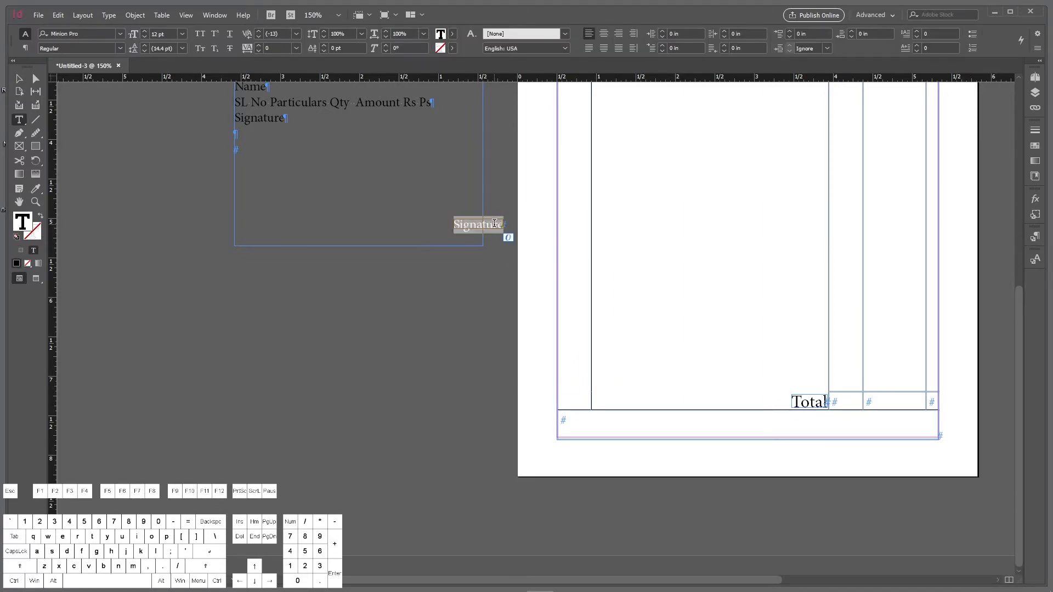
pyautogui.click(185, 34)
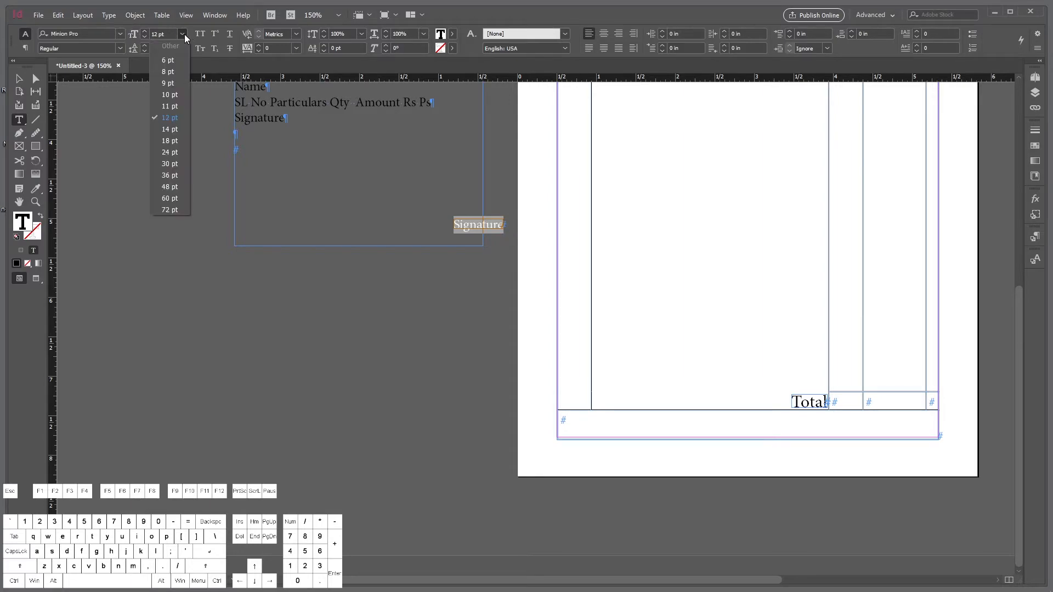
pyautogui.click(174, 85)
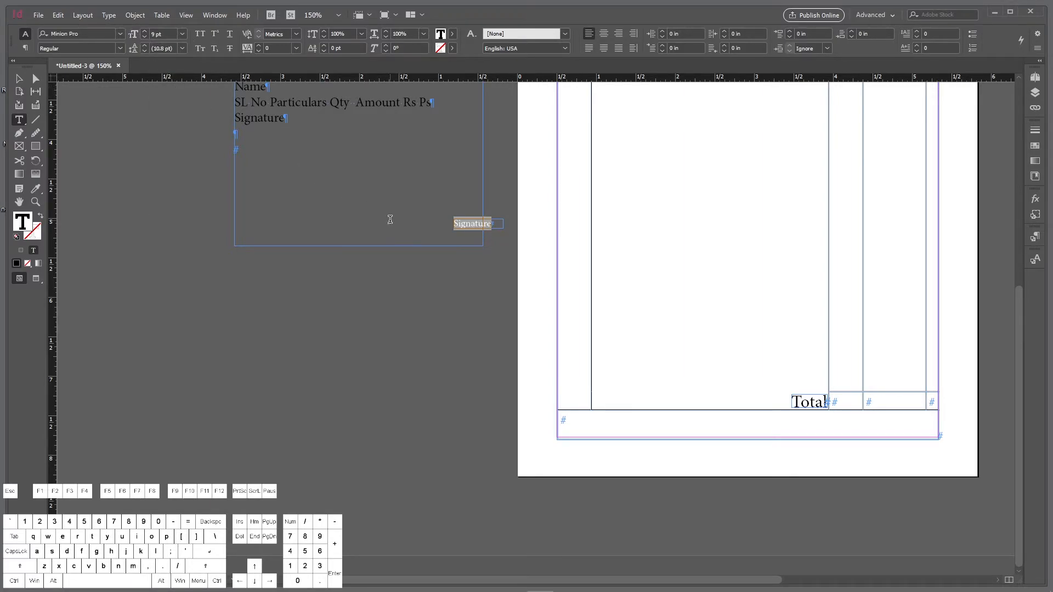
# Place the "Signature" frame in the table's bottom row, below the Qty and Amount columns, just above the lower border.
pyautogui.click(18, 78)
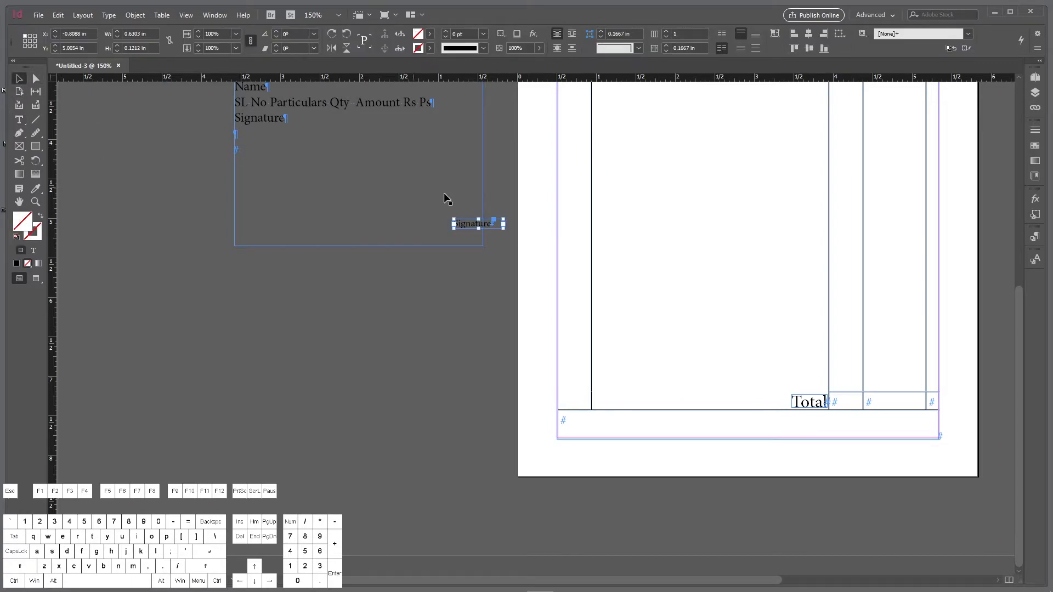
pyautogui.moveTo(484, 226)
pyautogui.mouseDown()
pyautogui.moveTo(501, 252)
pyautogui.moveTo(736, 414)
pyautogui.moveTo(859, 434)
pyautogui.mouseUp()
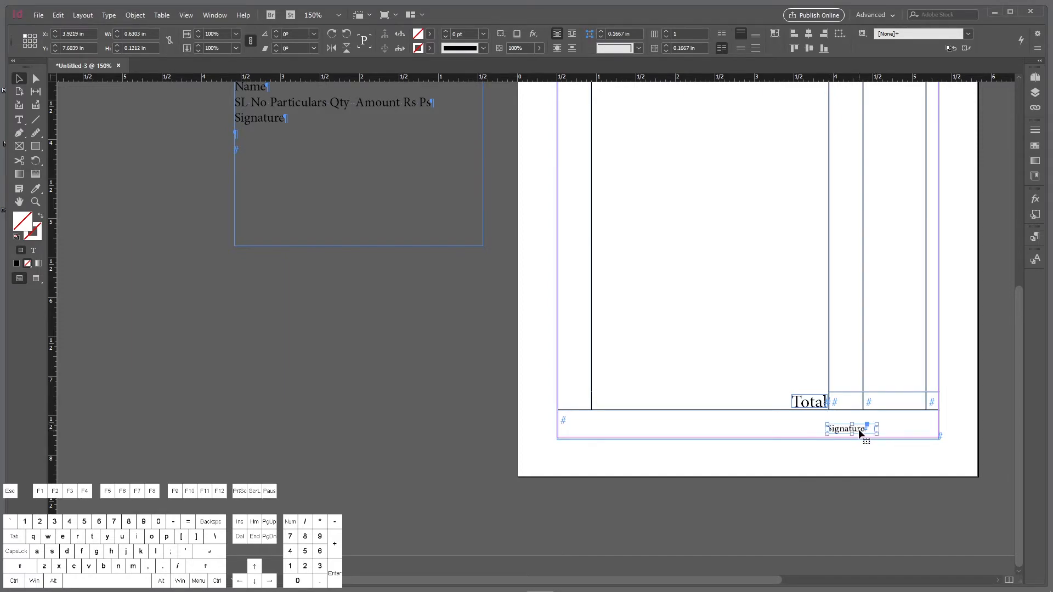
pyautogui.click(882, 455)
pyautogui.scroll(5, 881, 452)
pyautogui.moveTo(822, 415); pyautogui.dragTo(827, 422)
pyautogui.click(881, 525)
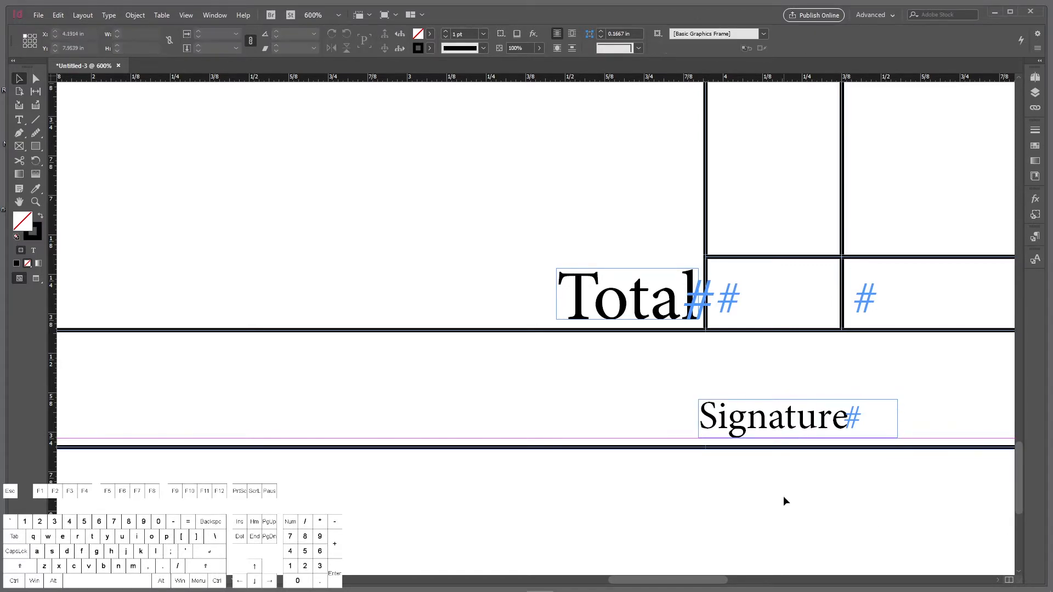
# Delete the already used "SL No Particulars Qty Amount Rs Ps" and "Signature" lines from the pasteboard text.
pyautogui.scroll(-5, 784, 496)
pyautogui.scroll(10, 784, 496)
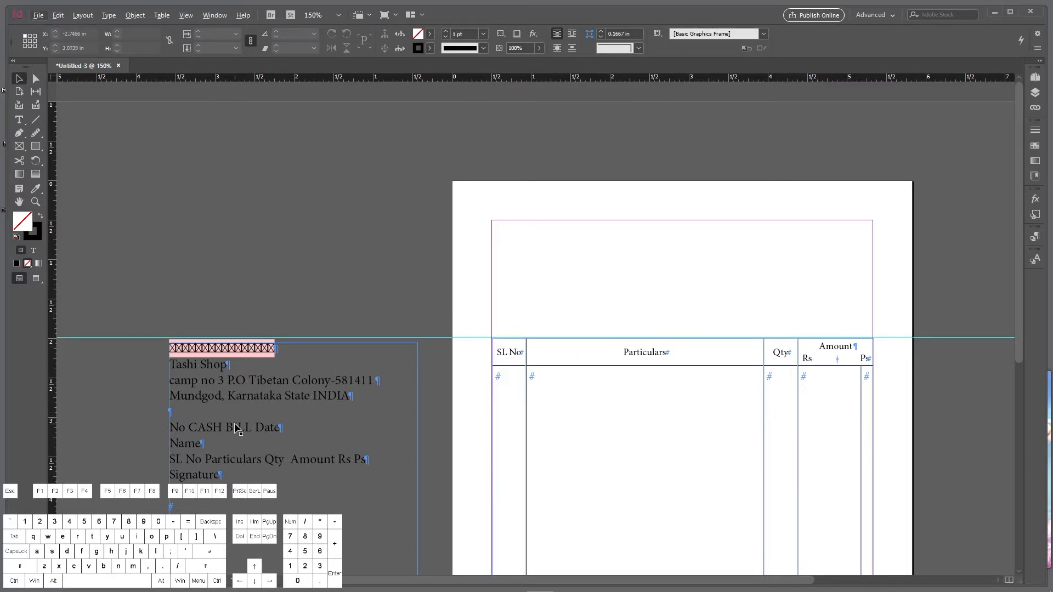
pyautogui.press('t')
pyautogui.click(204, 421)
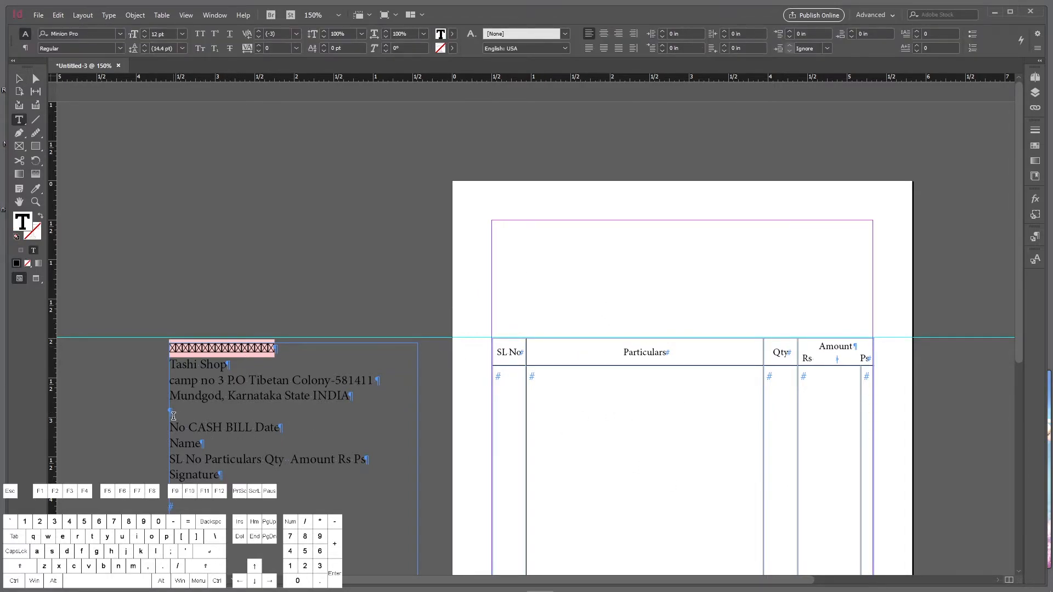
pyautogui.moveTo(172, 454); pyautogui.dragTo(270, 565)
pyautogui.scroll(-3, 270, 565)
pyautogui.press('BackSpace')
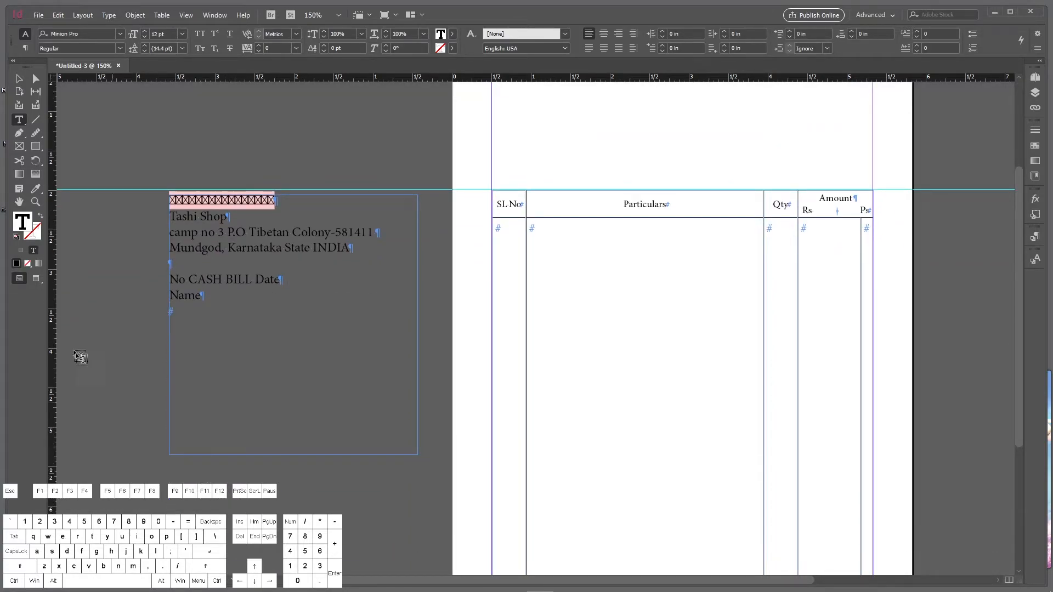
# Delete the empty last line after "Name" in the pasteboard text.
pyautogui.click(15, 75)
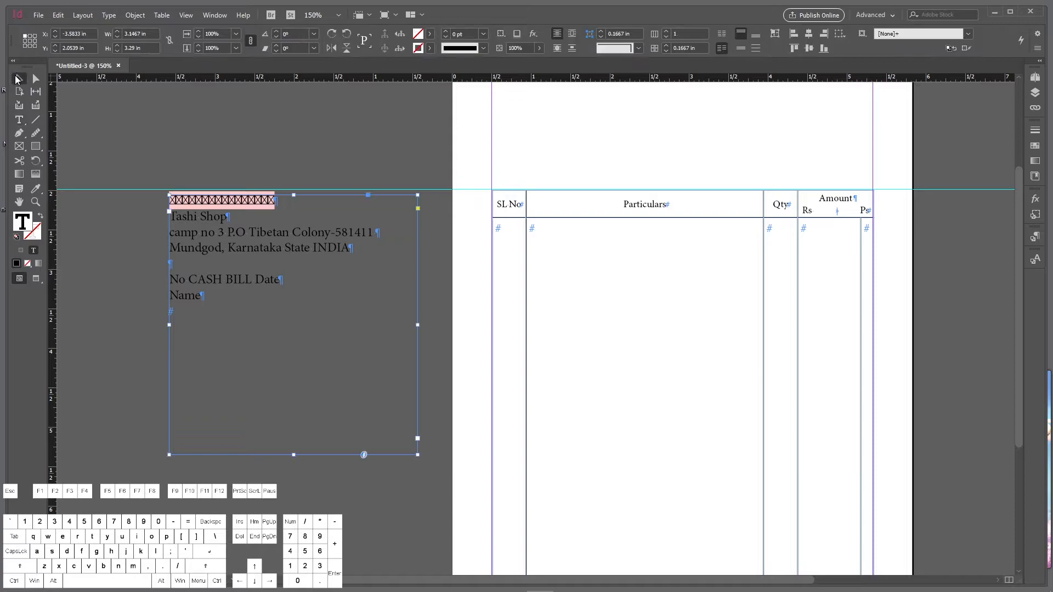
pyautogui.doubleClick(189, 295)
pyautogui.hotkey('ctrl', 'a')
pyautogui.rightClick(199, 263)
pyautogui.click(233, 234)
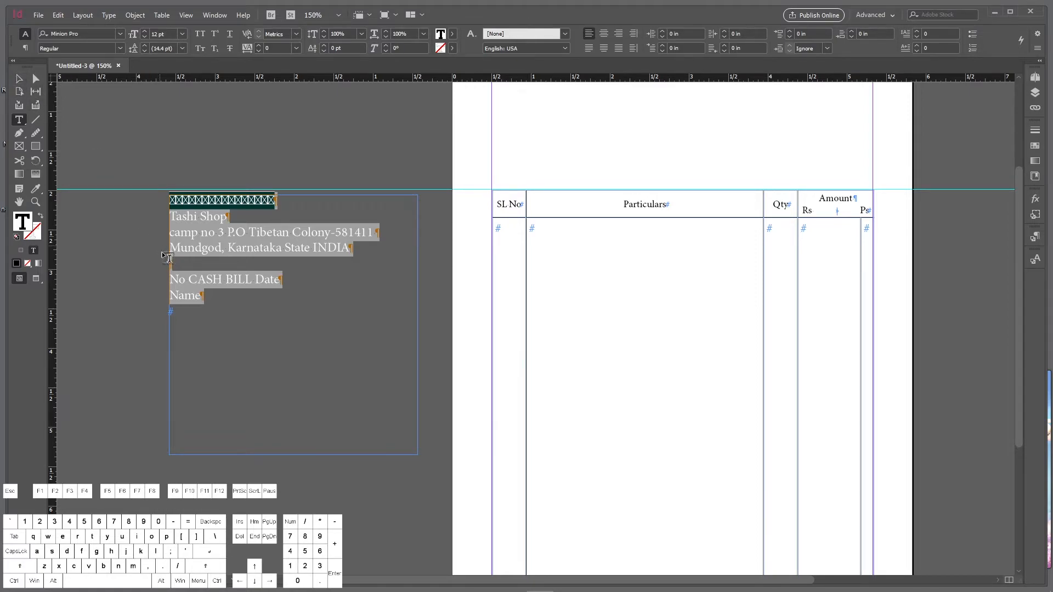
pyautogui.click(181, 316)
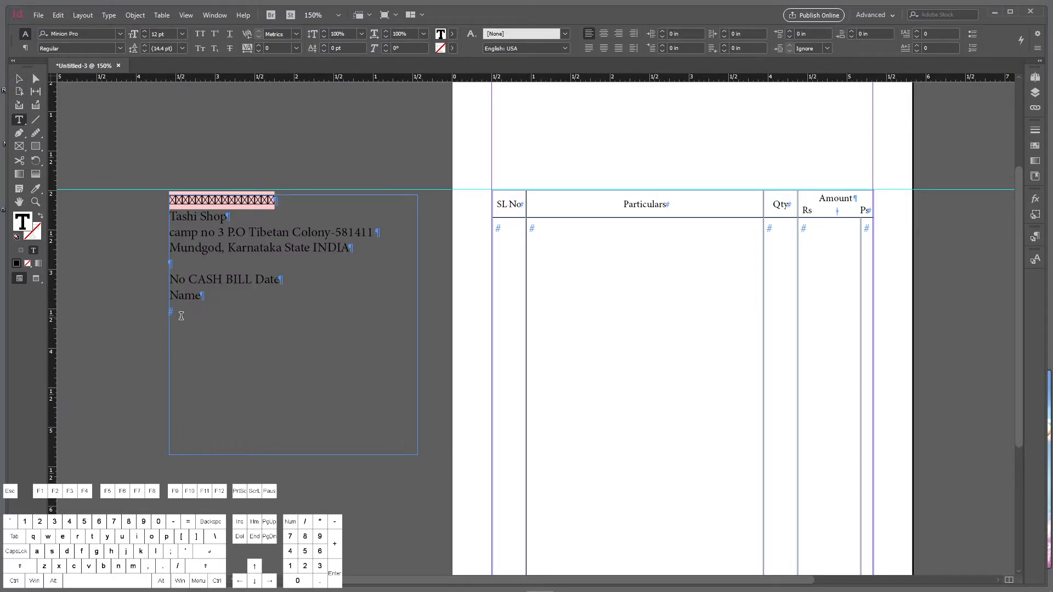
pyautogui.press('BackSpace')
# Move the heading frame onto the page and resize it to about 4.83 × 1.48 in, filling the space between the margins and the guide above the table.
pyautogui.click(19, 79)
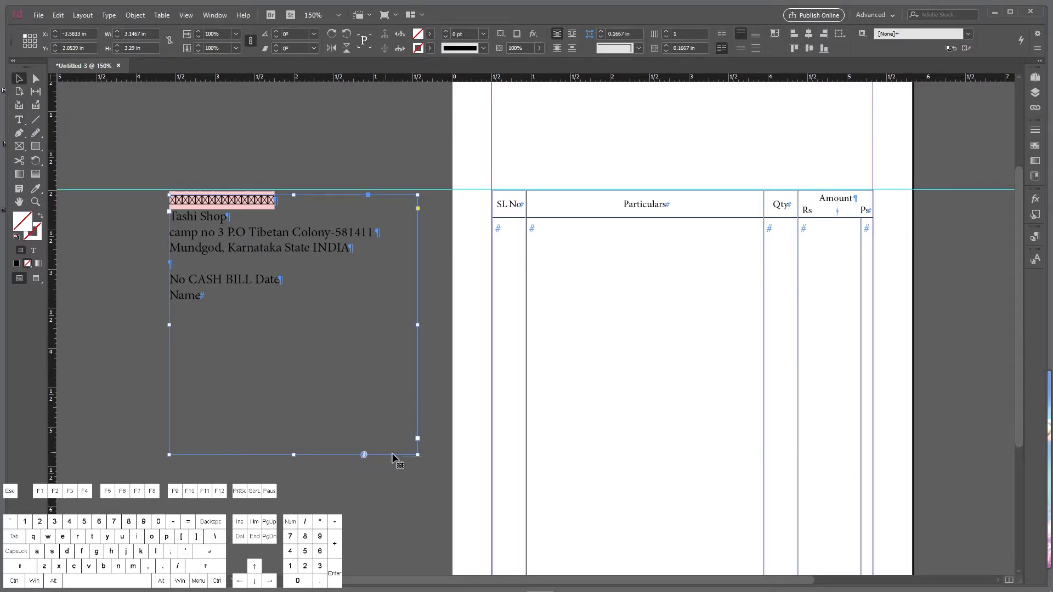
pyautogui.moveTo(418, 454); pyautogui.dragTo(386, 303)
pyautogui.moveTo(316, 258); pyautogui.dragTo(568, 263)
pyautogui.scroll(3, 639, 172)
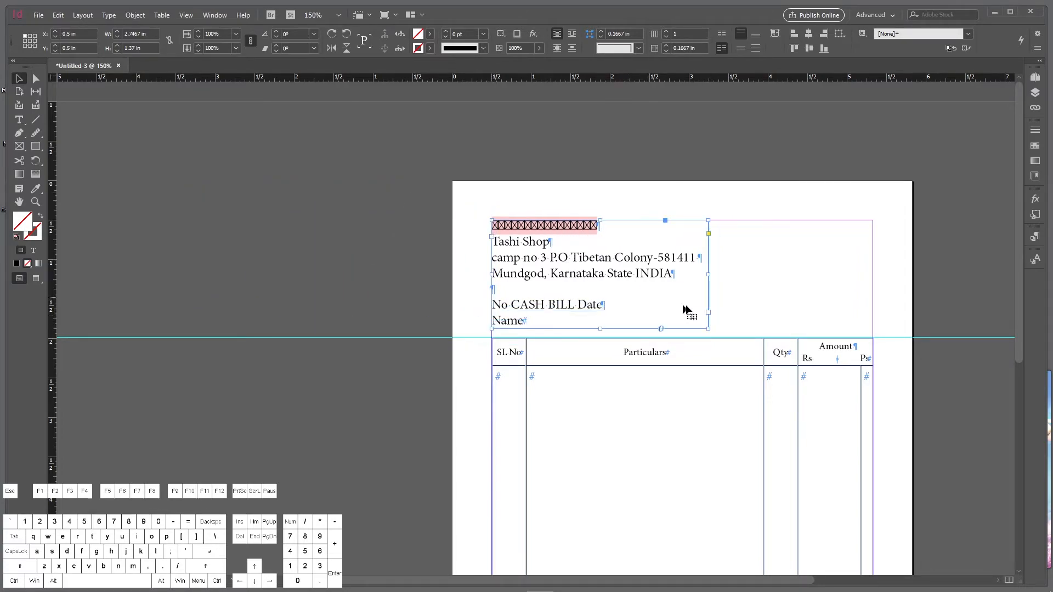
pyautogui.moveTo(708, 275); pyautogui.dragTo(872, 290)
pyautogui.moveTo(682, 329); pyautogui.dragTo(686, 337)
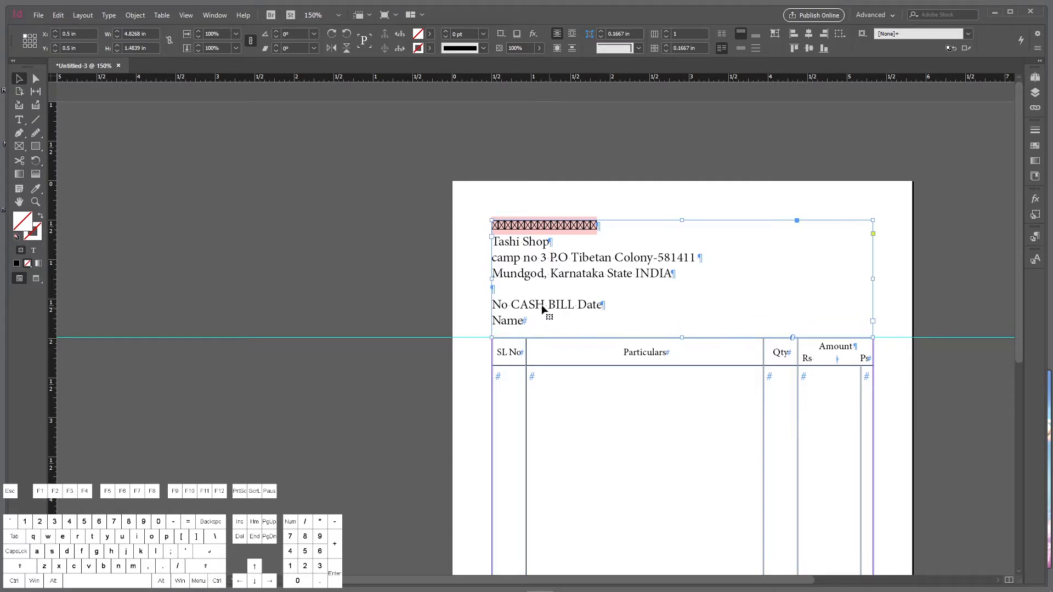
# Set all the text in the heading frame to 9 pt.
pyautogui.tripleClick(541, 303)
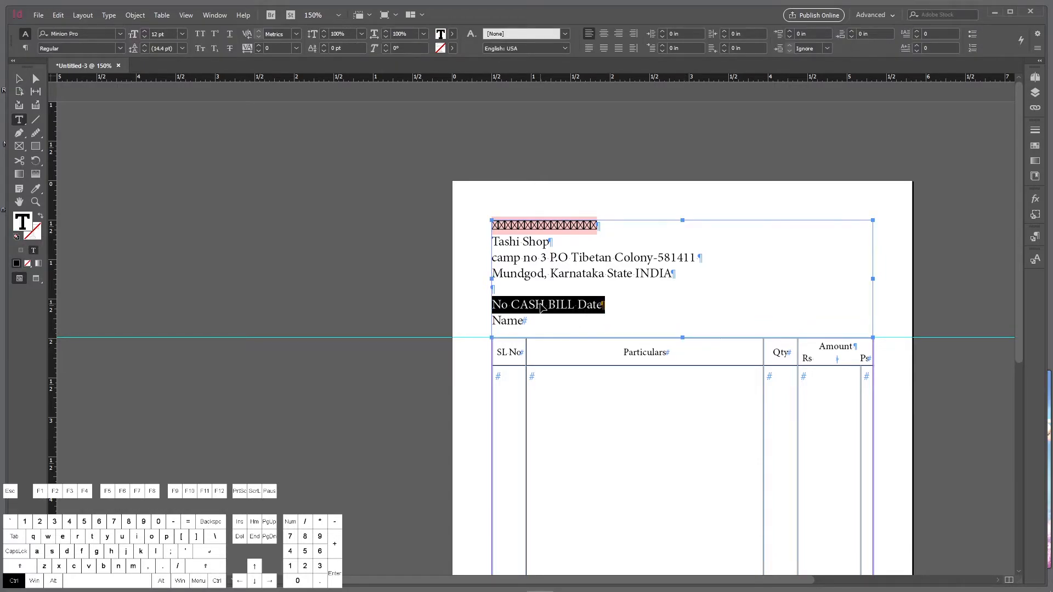
pyautogui.hotkey('ctrl', 'a')
pyautogui.click(167, 35)
pyautogui.write('9')
pyautogui.press('Return')
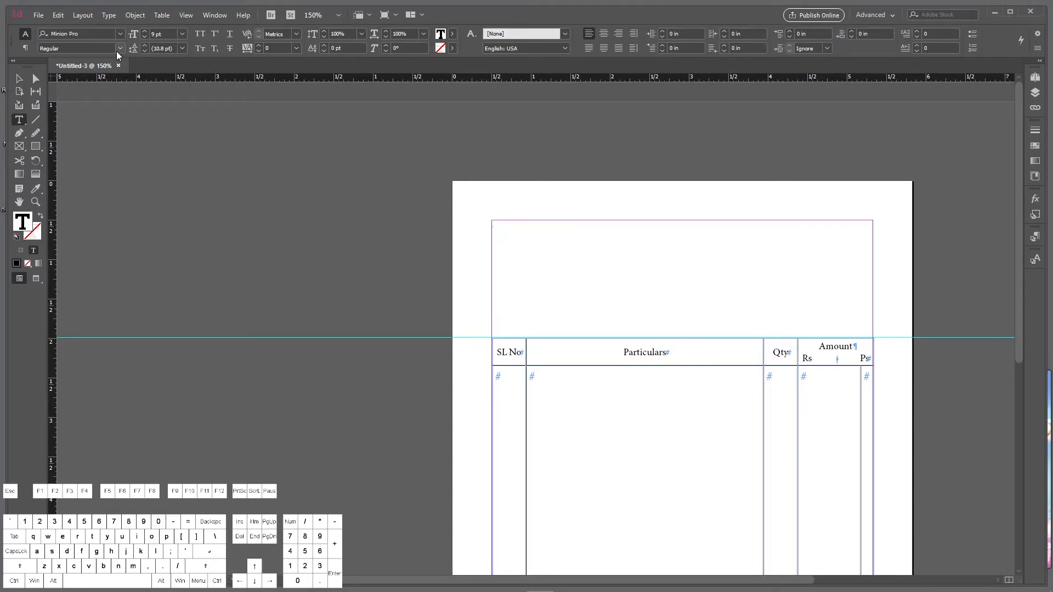
pyautogui.hotkey('ctrl', 'z')
pyautogui.click(169, 108)
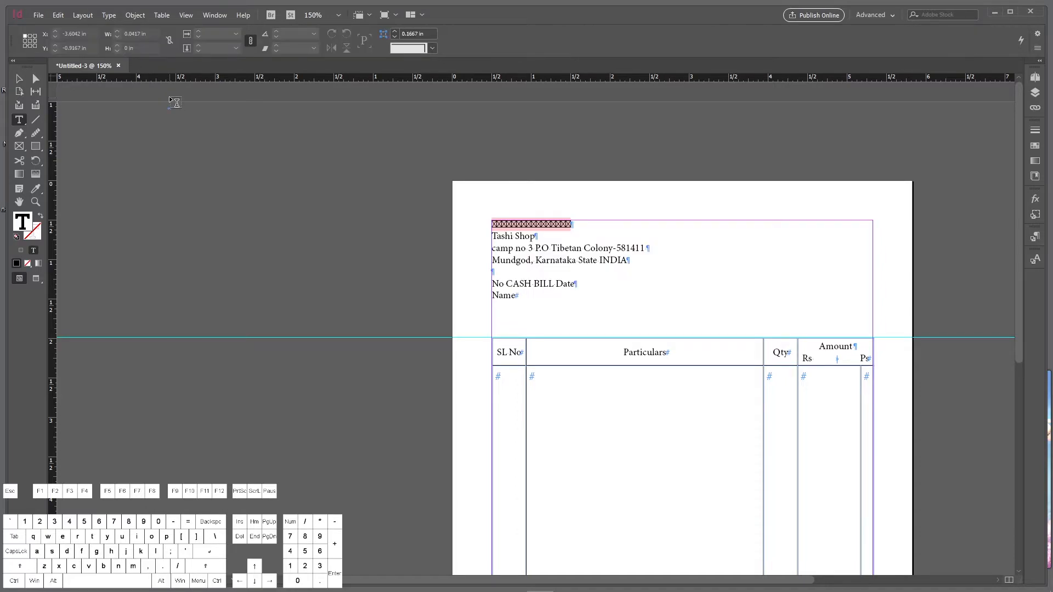
# Set the font of the unreadable first heading line to Yagpo Tibetan Sambhota Uni.
pyautogui.scroll(4, 545, 280)
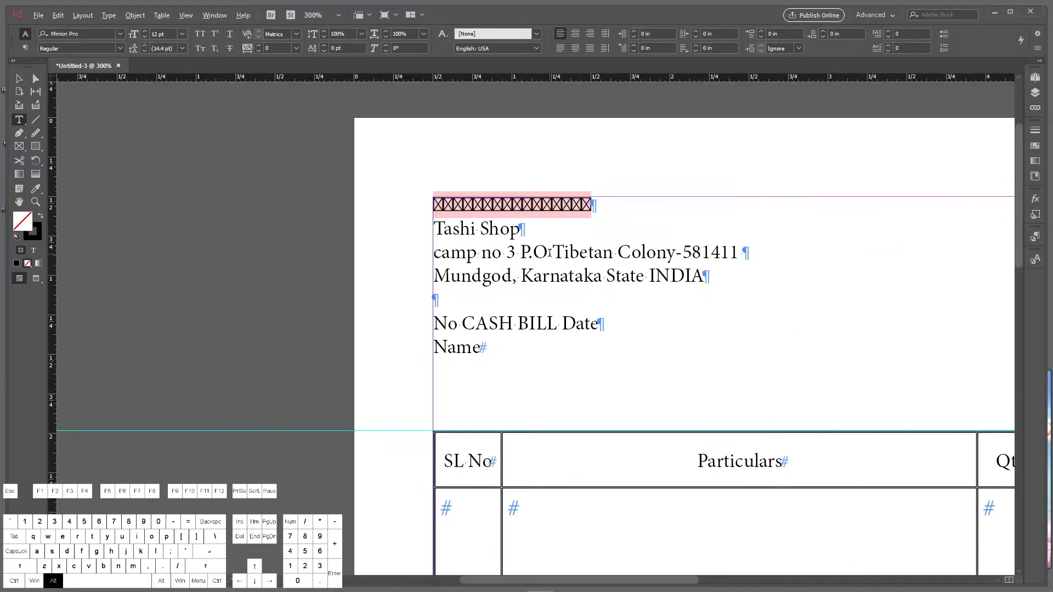
pyautogui.doubleClick(524, 196)
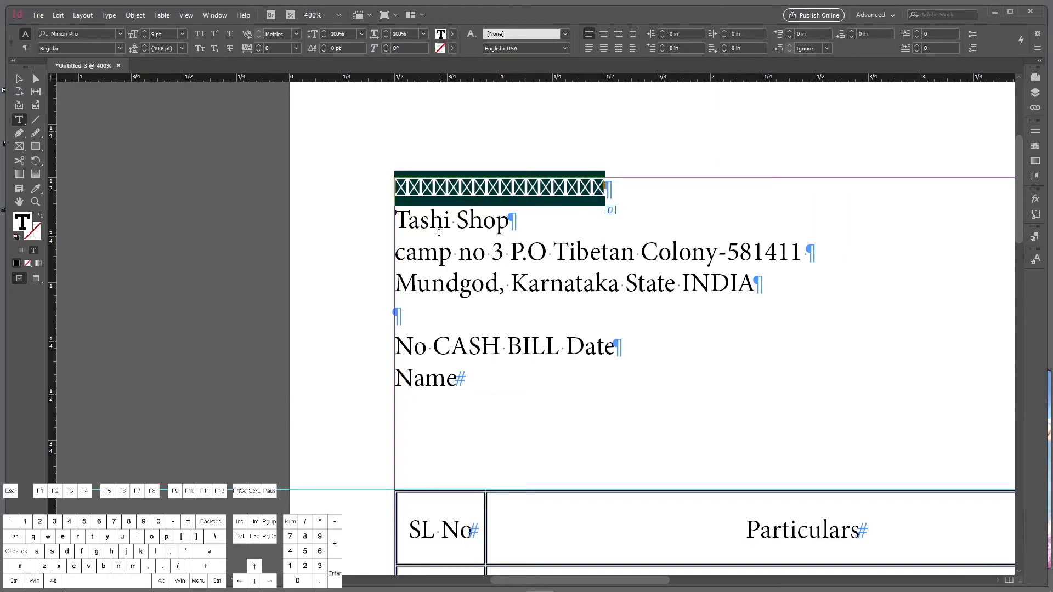
pyautogui.click(121, 34)
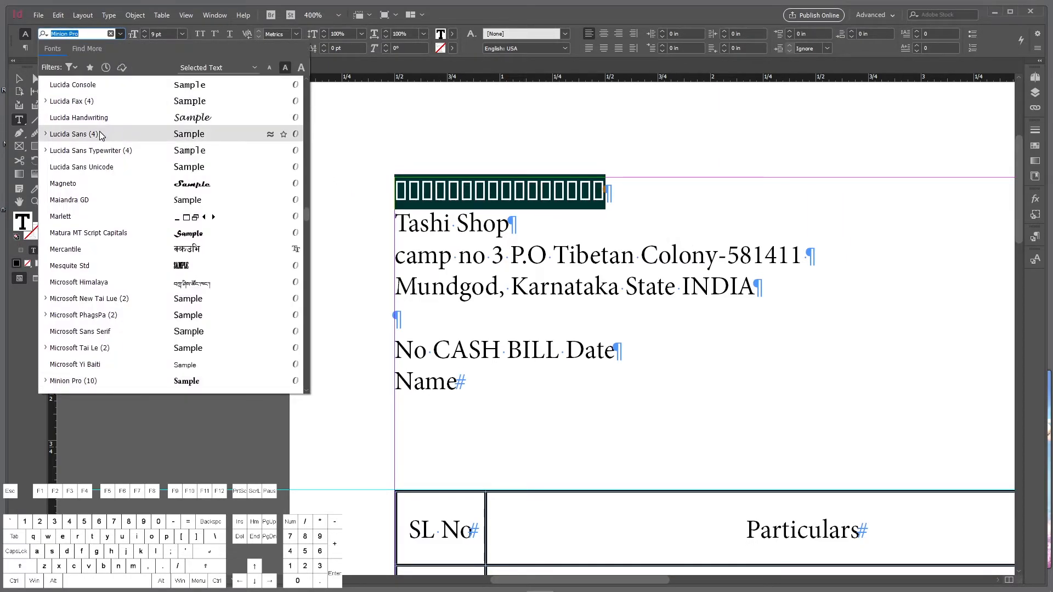
pyautogui.scroll(3, 122, 156)
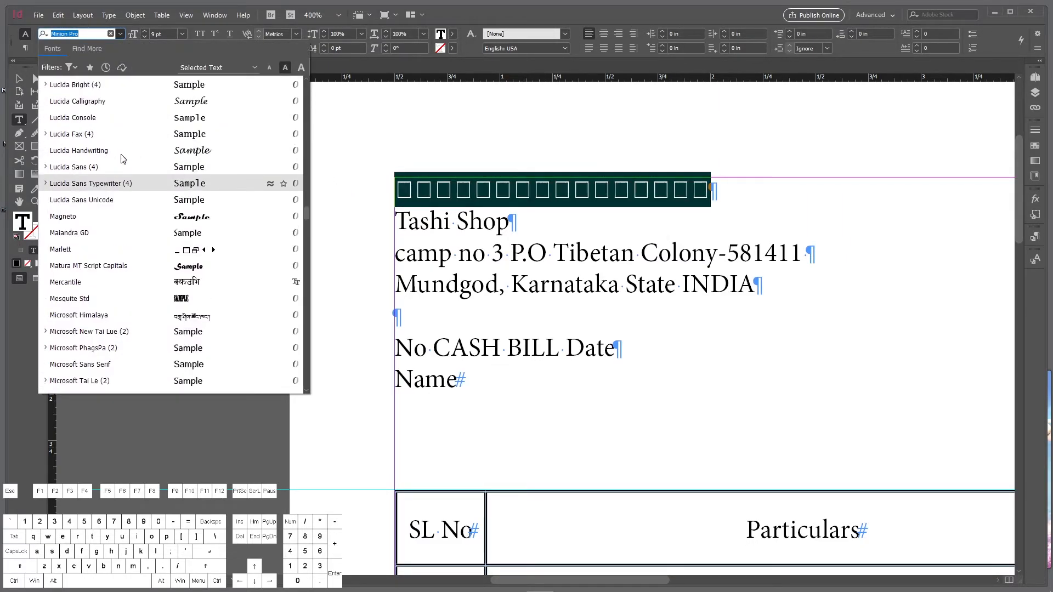
pyautogui.write('s')
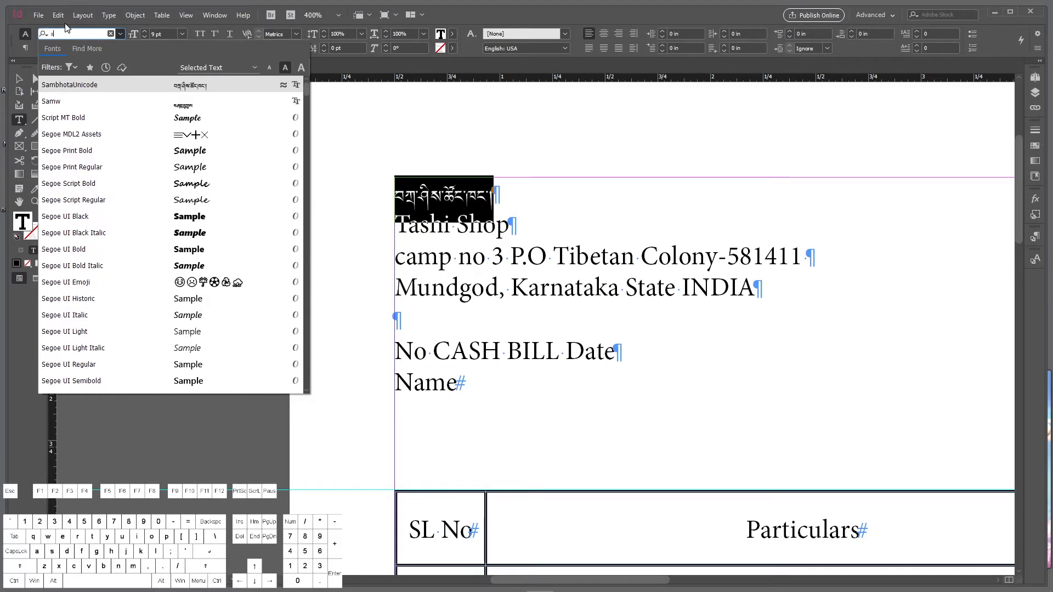
pyautogui.press('Return')
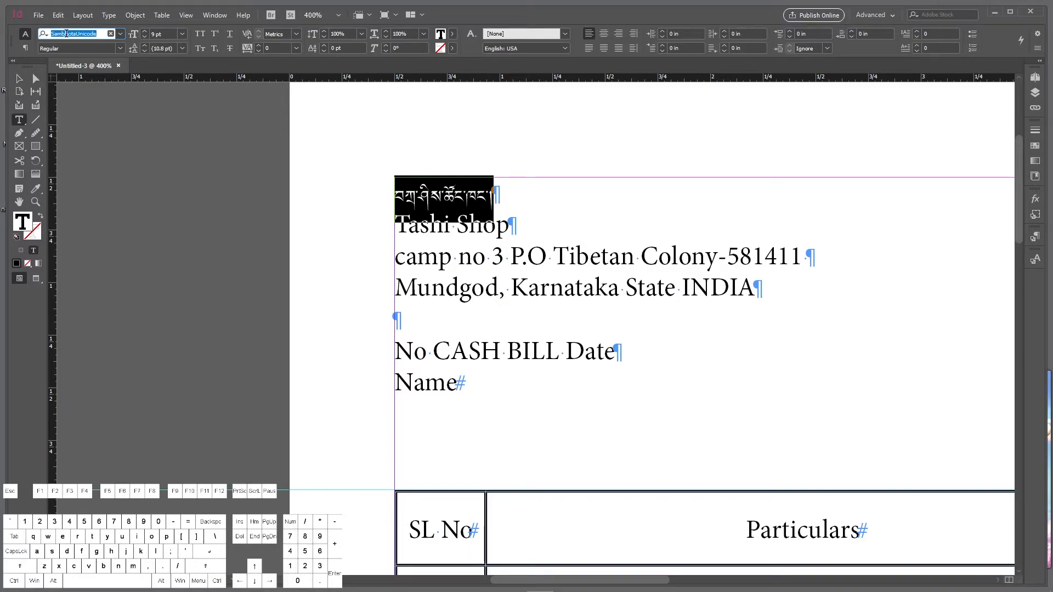
pyautogui.write('sa')
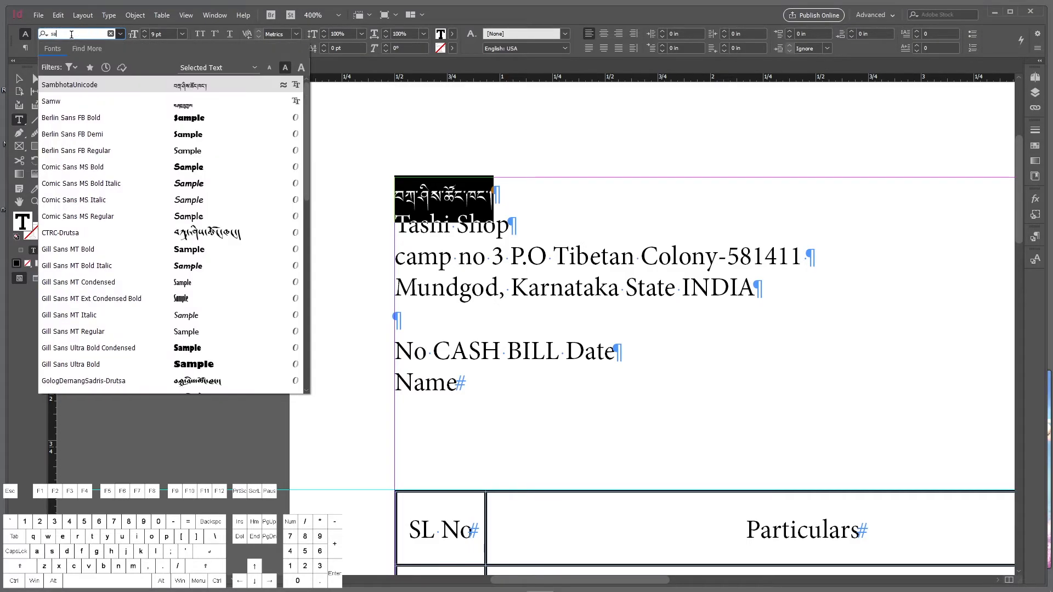
pyautogui.press('BackSpace')
pyautogui.press('BackSpace')
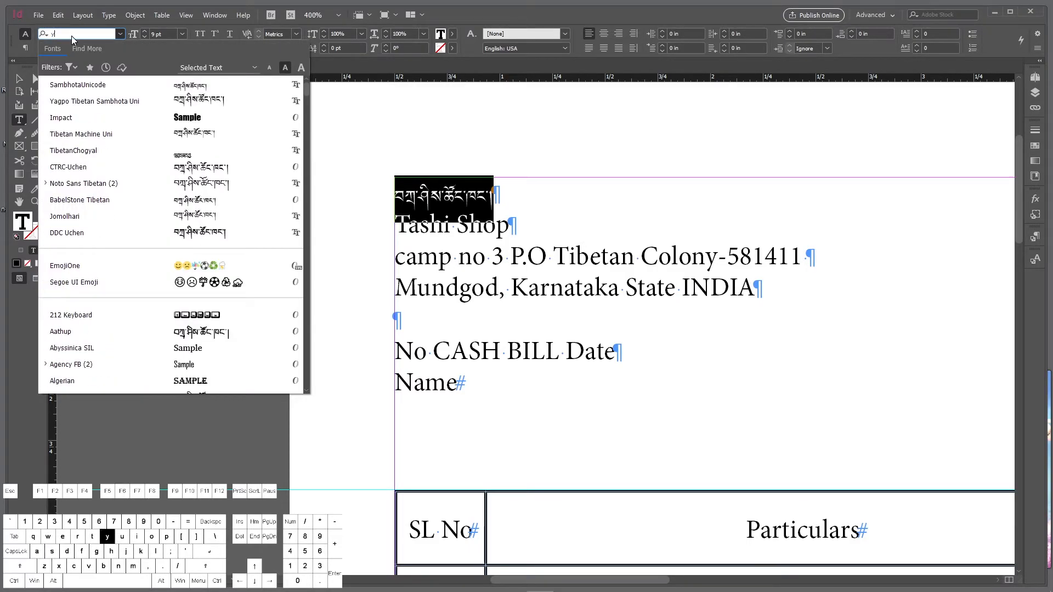
pyautogui.write('y')
pyautogui.press('Return')
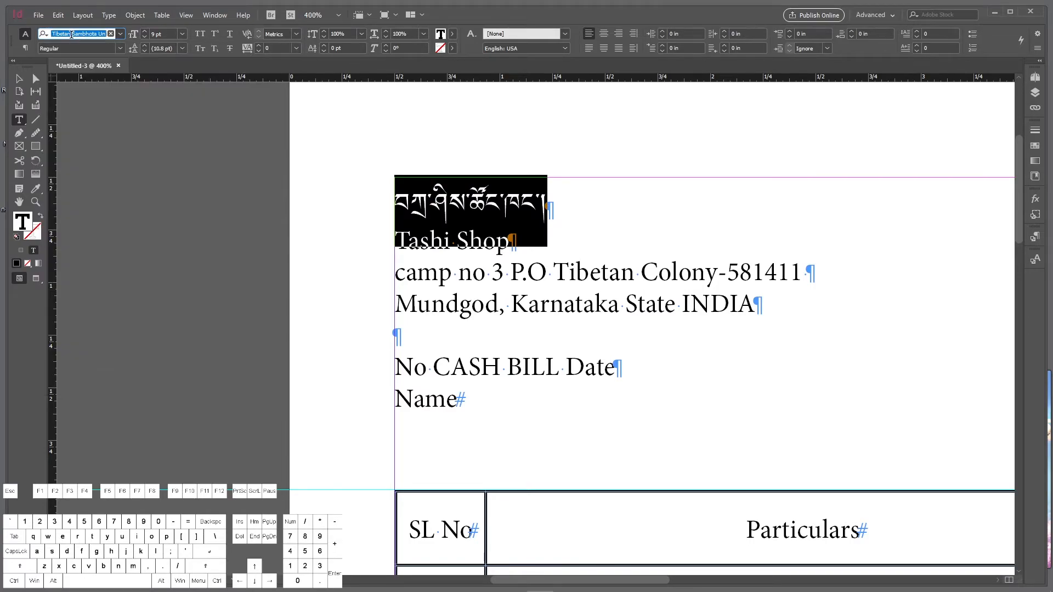
pyautogui.click(470, 220)
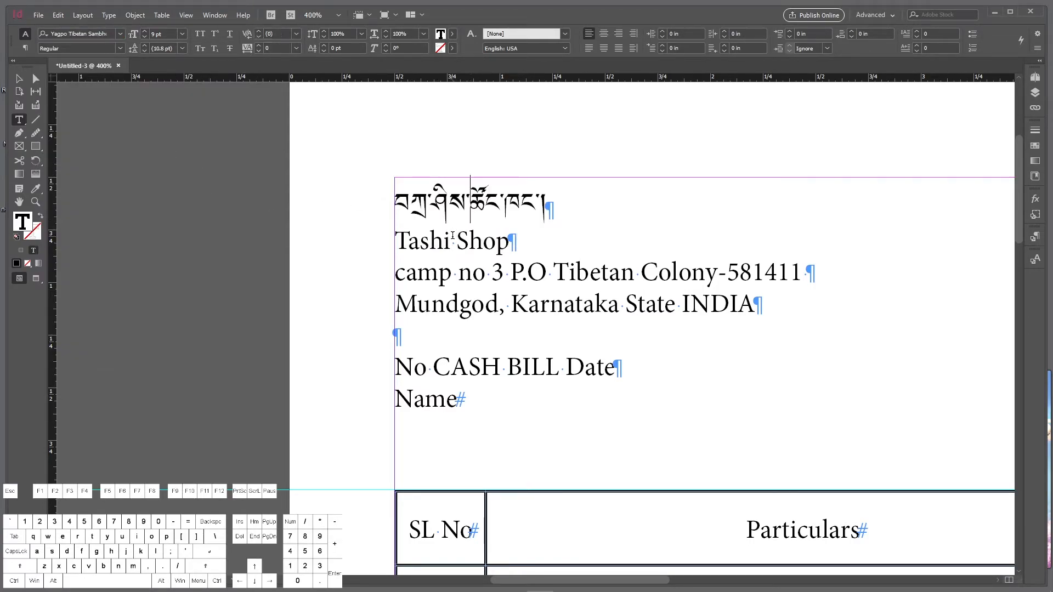
# Set the "Tashi Shop" line and the Tibetan line above it to 12 pt.
pyautogui.tripleClick(453, 240)
pyautogui.click(164, 36)
pyautogui.write('12')
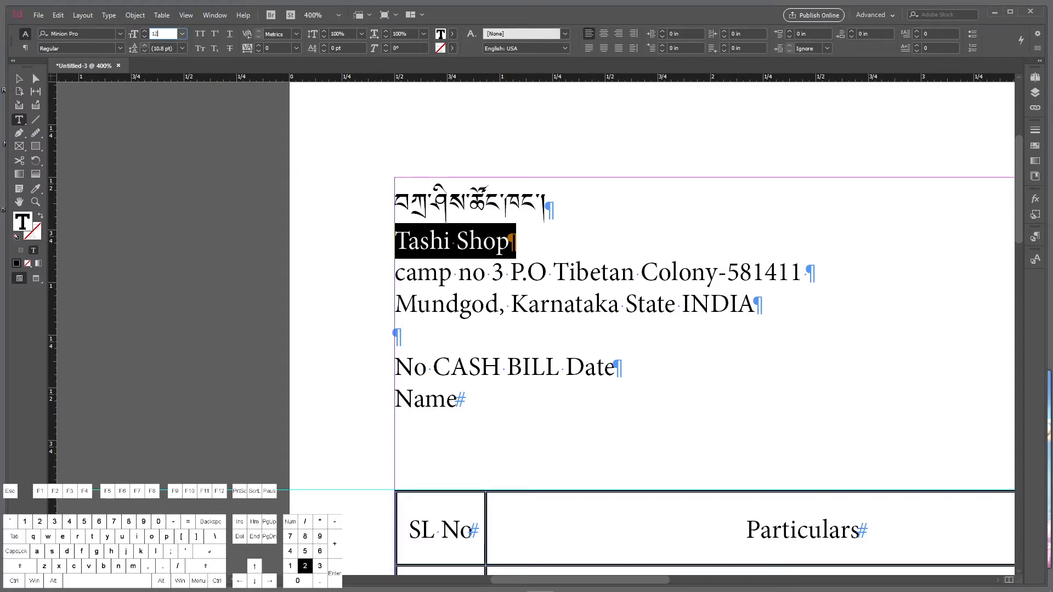
pyautogui.press('Return')
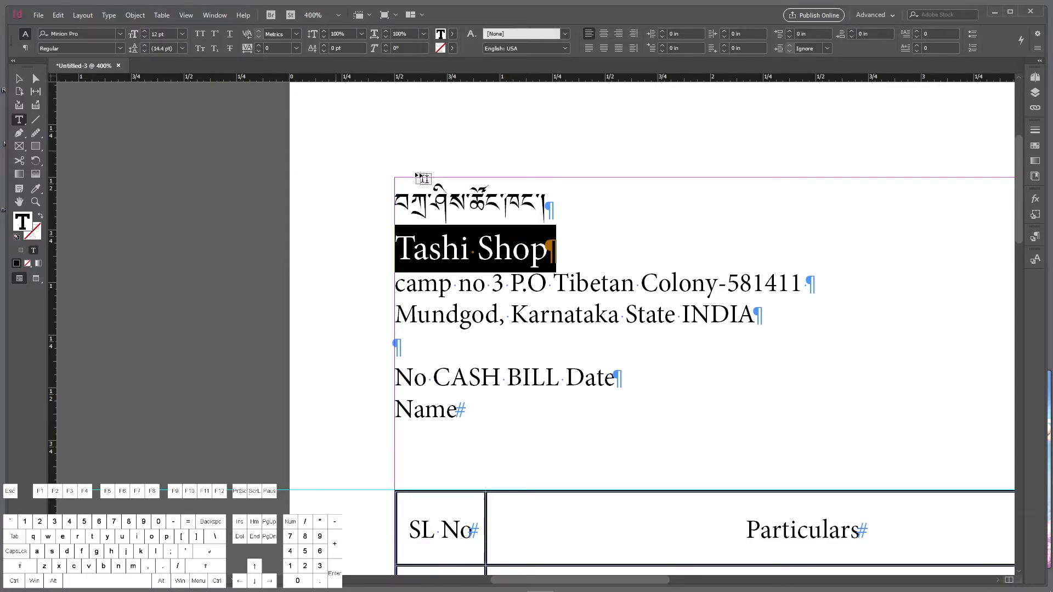
pyautogui.doubleClick(461, 201)
pyautogui.click(152, 34)
pyautogui.write('12')
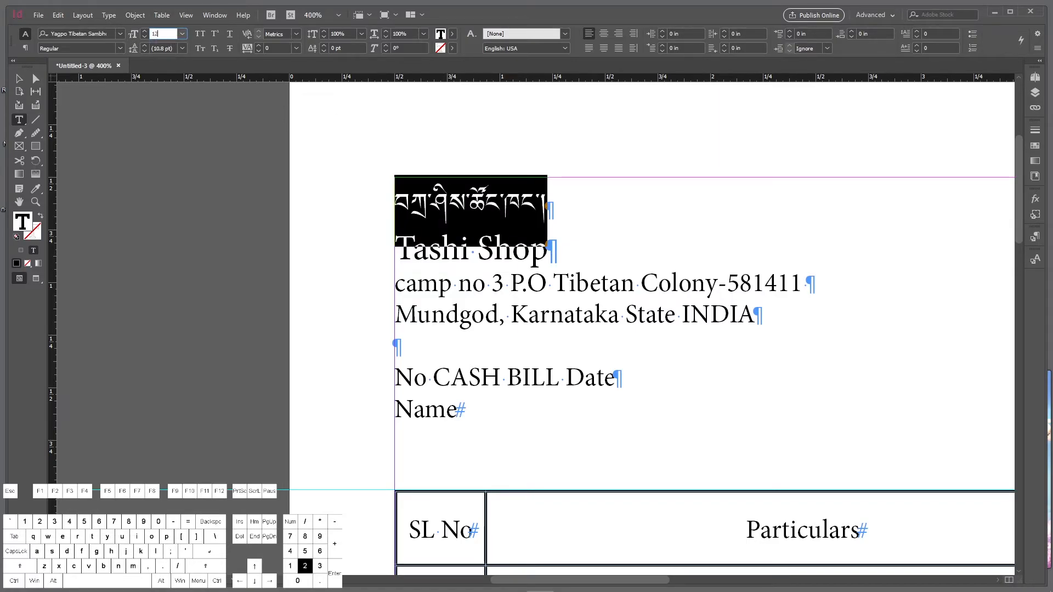
pyautogui.press('Return')
# Justify the Tibetan line and the "Tashi Shop" line with the last line centered.
pyautogui.click(536, 243)
pyautogui.moveTo(555, 270); pyautogui.dragTo(470, 213)
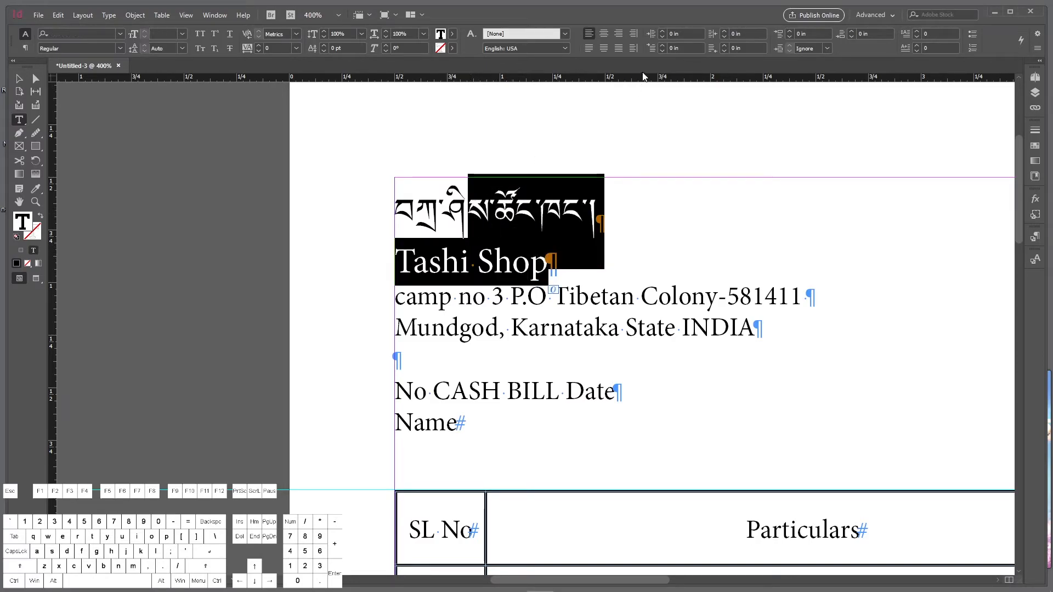
pyautogui.click(604, 48)
pyautogui.click(735, 221)
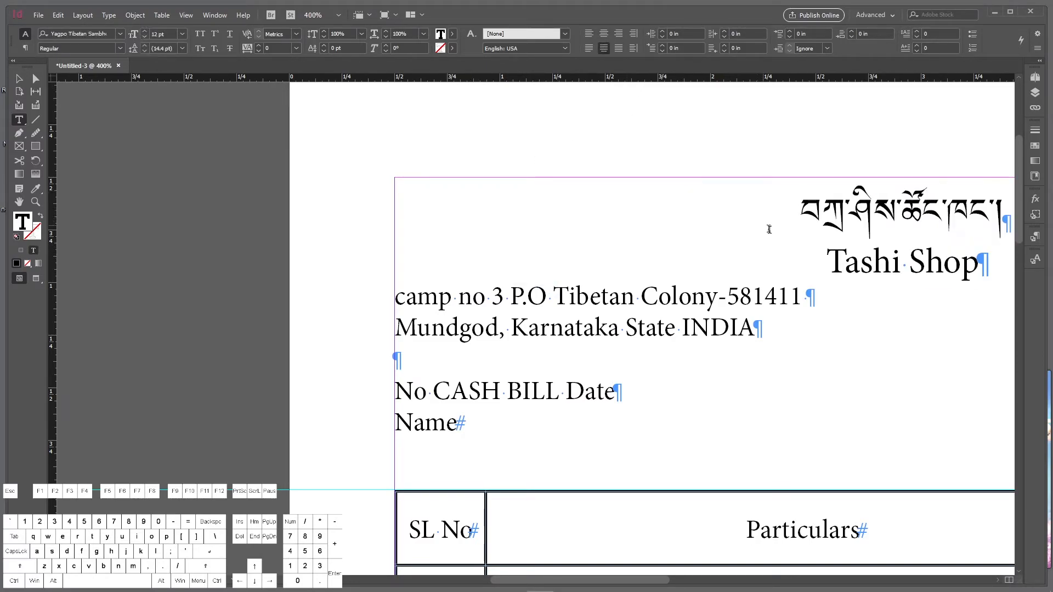
# Justify the remaining heading lines, from the address down to "Name", with the last line centered.
pyautogui.hscroll(2, 571, 390)
pyautogui.moveTo(556, 414); pyautogui.dragTo(314, 281)
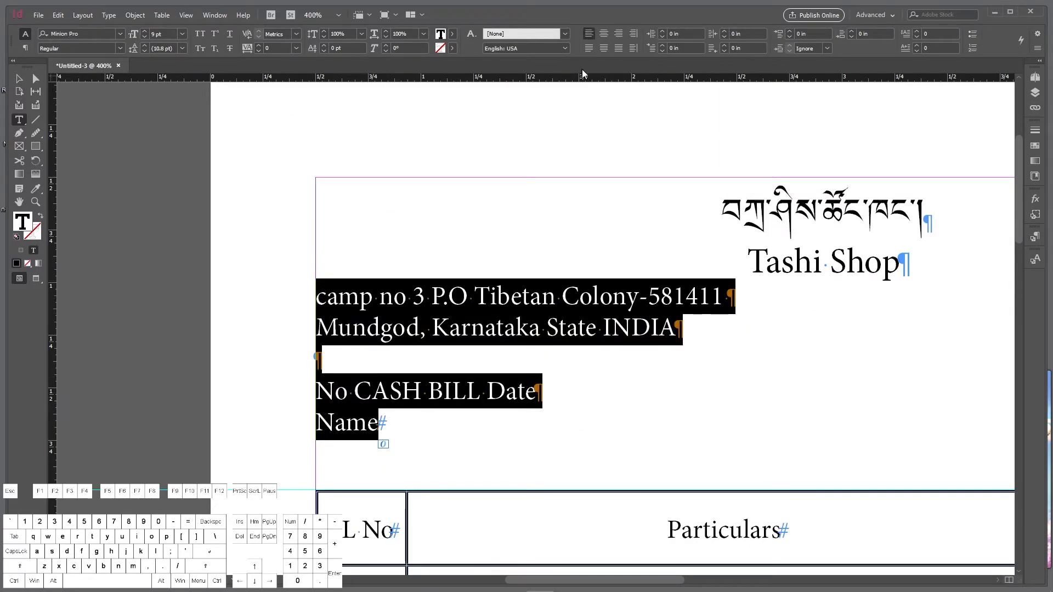
pyautogui.click(603, 48)
pyautogui.click(828, 384)
pyautogui.hscroll(-3, 827, 378)
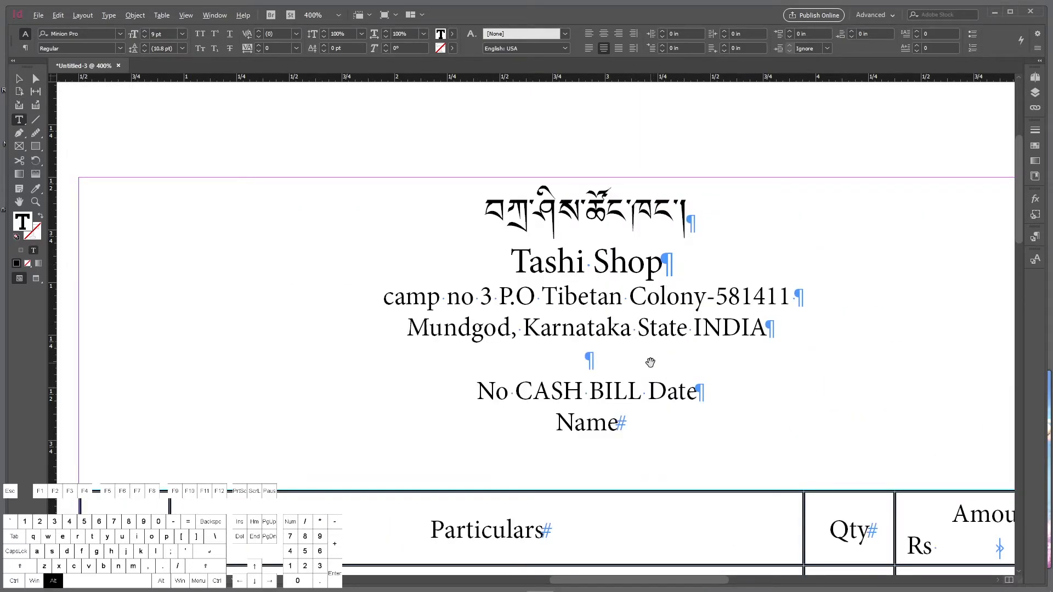
# Justify the "No CASH BILL Date" and "Name" lines with the last line aligned left.
pyautogui.keyDown('alt'); pyautogui.scroll(-1, 652, 360); pyautogui.keyUp('alt')
pyautogui.moveTo(651, 434); pyautogui.dragTo(577, 385)
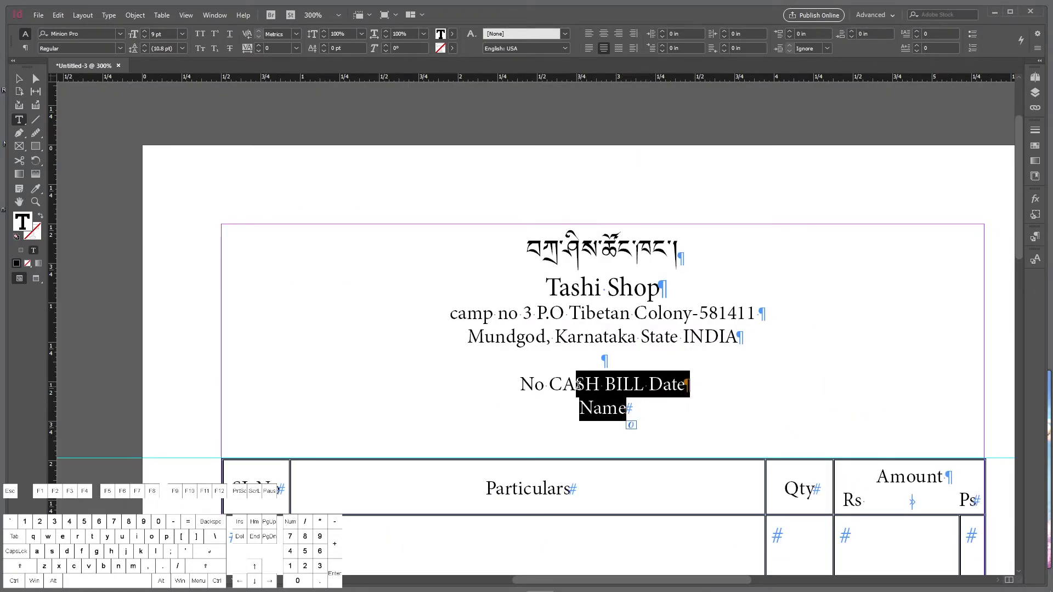
pyautogui.click(589, 49)
pyautogui.click(364, 403)
# Insert four tabs between "No" and "CASH BILL", and a right indent tab before "Date" to push it to the frame's edge.
pyautogui.click(250, 386)
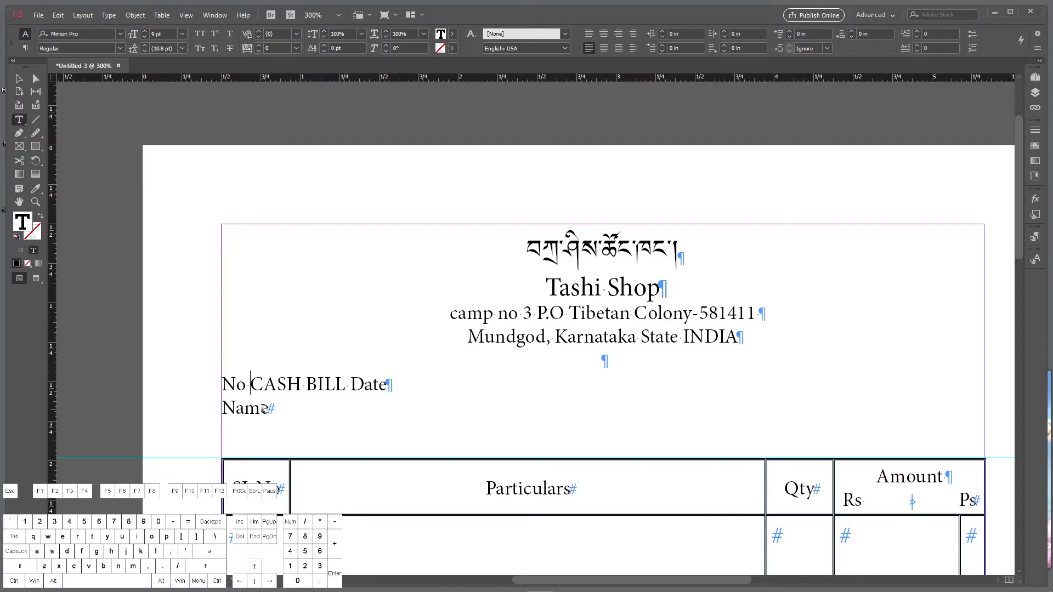
pyautogui.press('Tab')
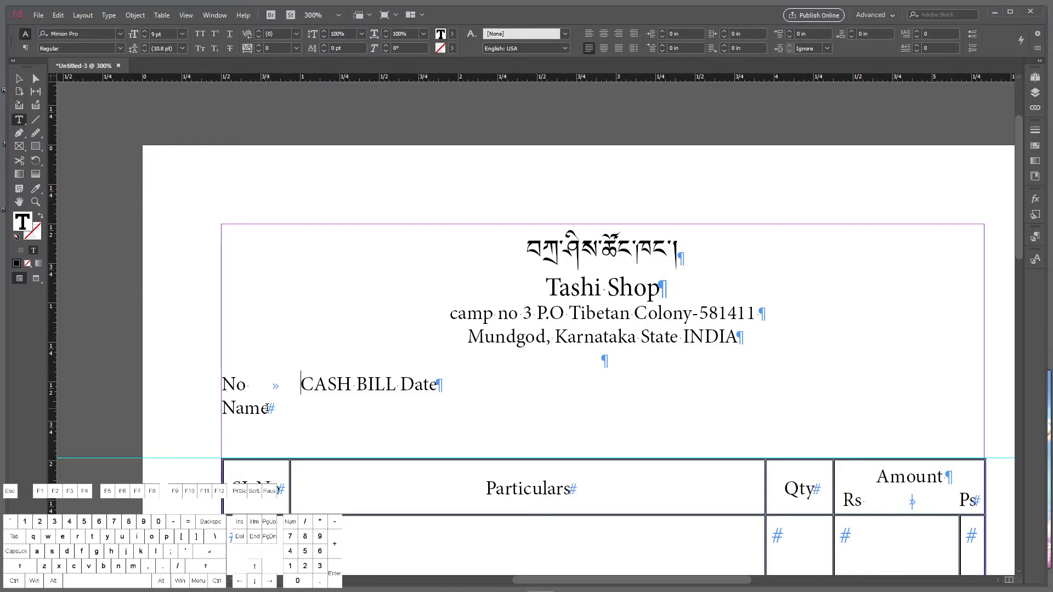
pyautogui.press('Tab')
pyautogui.press('Tab')
pyautogui.press('Tab')
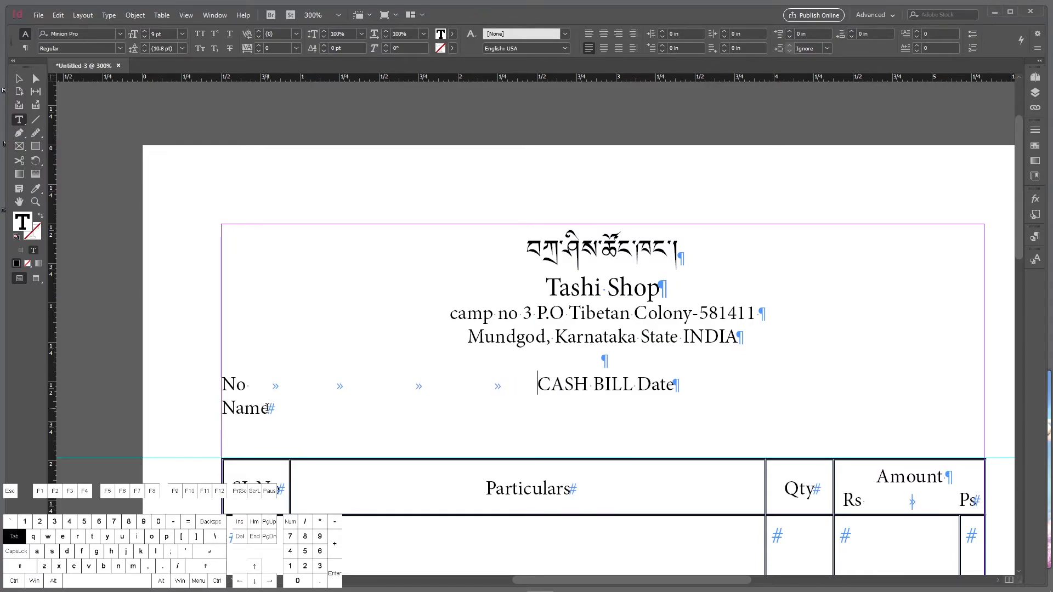
pyautogui.click(636, 386)
pyautogui.hotkey('shift', 'Tab')
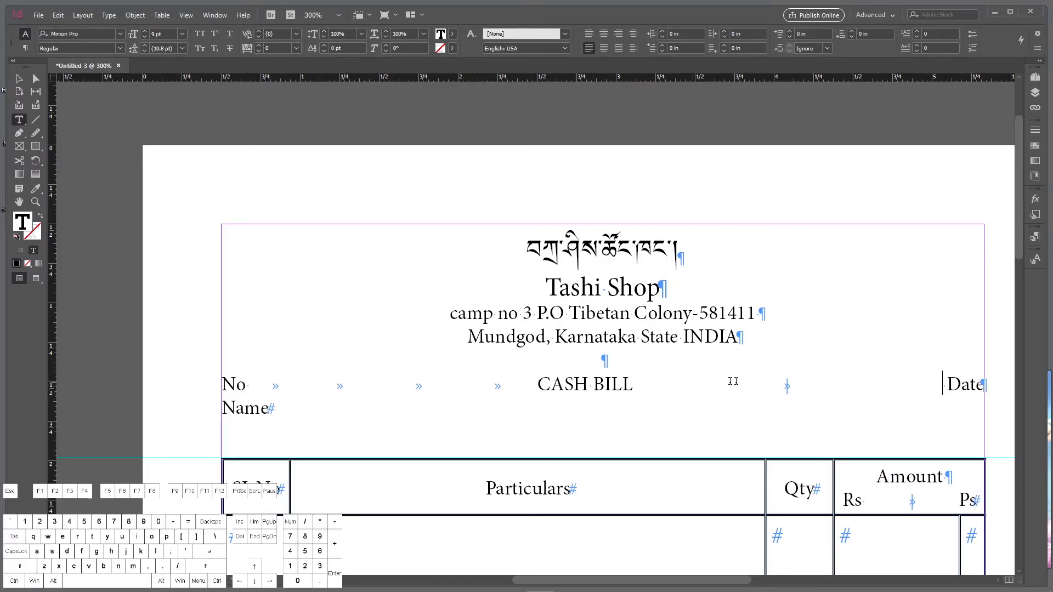
# Add a row of about 16 dots after "Date" as a fill-in line.
pyautogui.click(976, 387)
pyautogui.write('.....')
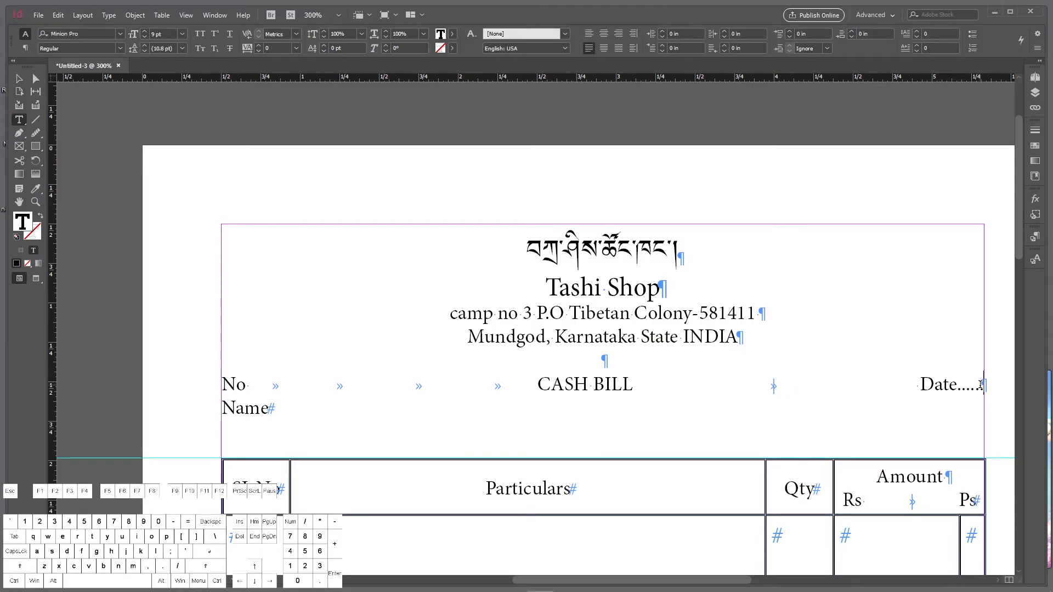
pyautogui.write('...........')
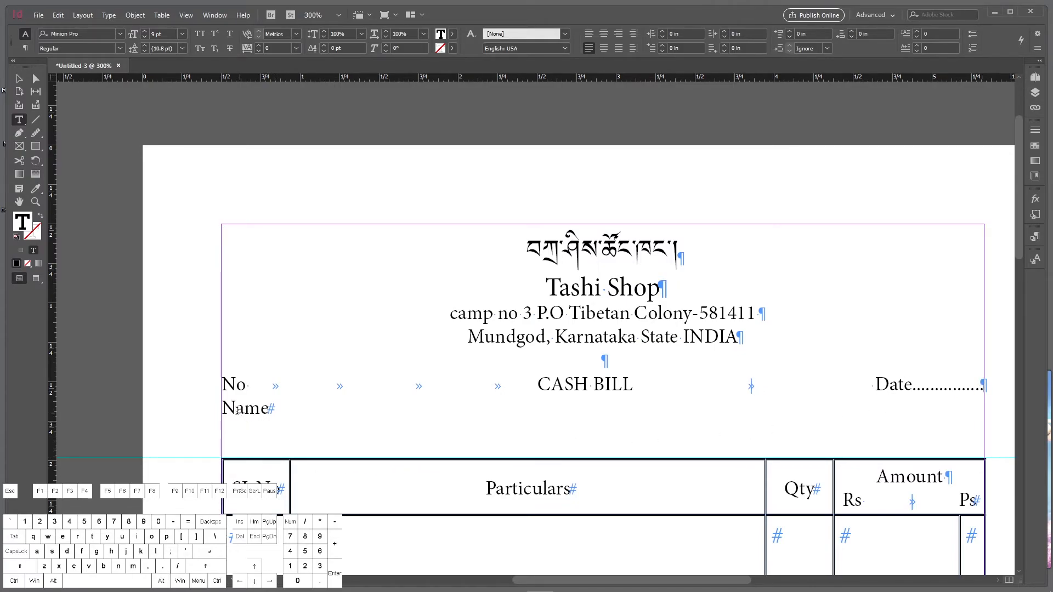
# Add a blank line above "Name" and fill the rest of the "Name" line with dots up to the frame's edge.
pyautogui.press('Return')
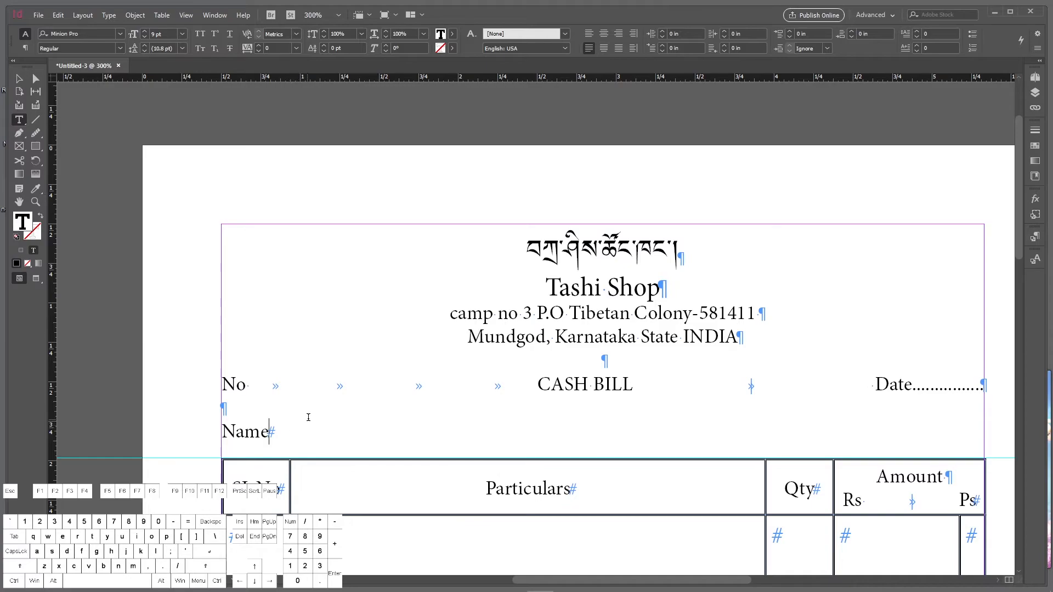
pyautogui.write('............')
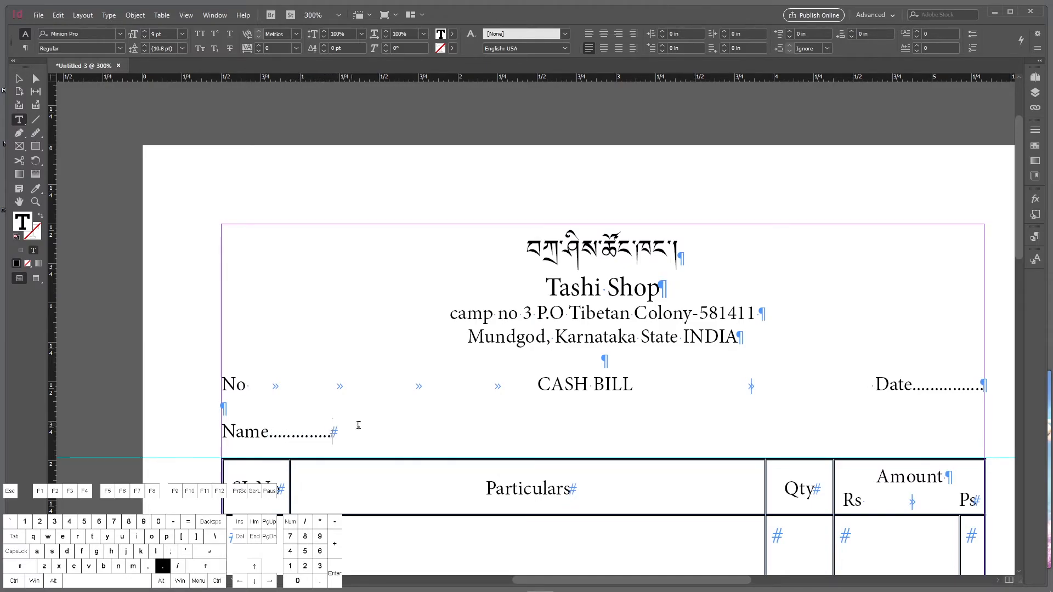
pyautogui.write('......................................................................................................................................................................')
# Examine the bill from heading to signature row, including in Preview mode without guides and hidden characters.
pyautogui.scroll(-1, 531, 449)
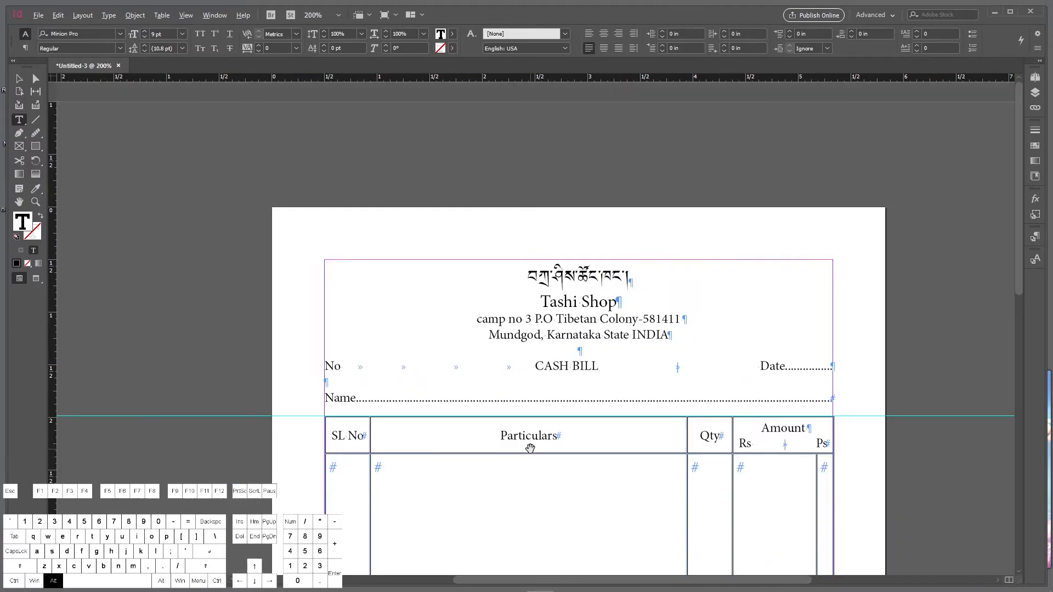
pyautogui.scroll(-5, 733, 465)
pyautogui.scroll(-1, 735, 469)
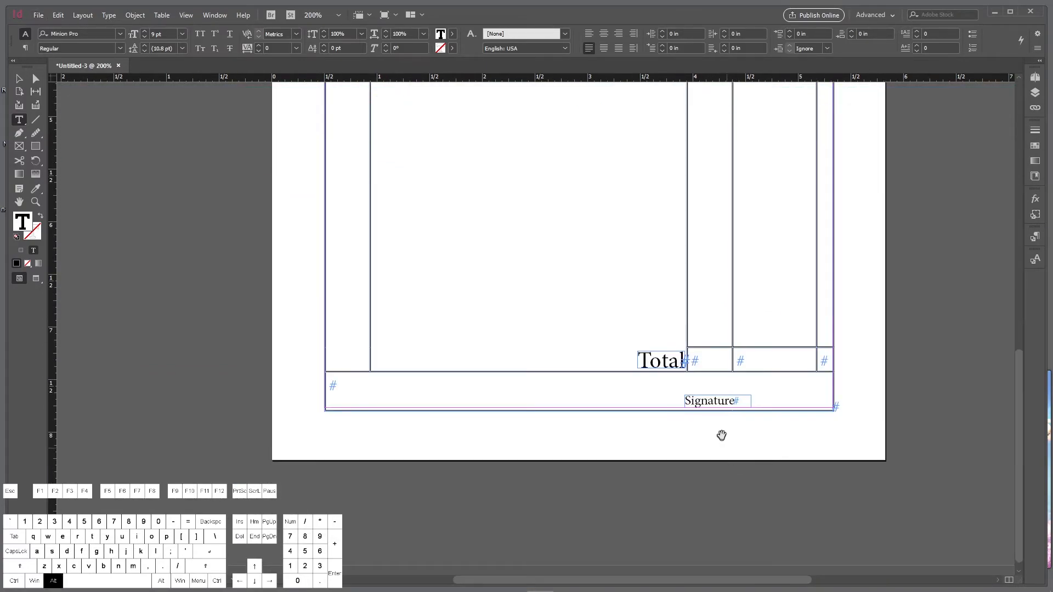
pyautogui.keyDown('alt'); pyautogui.scroll(-1, 724, 442); pyautogui.keyUp('alt')
pyautogui.scroll(10, 465, 462)
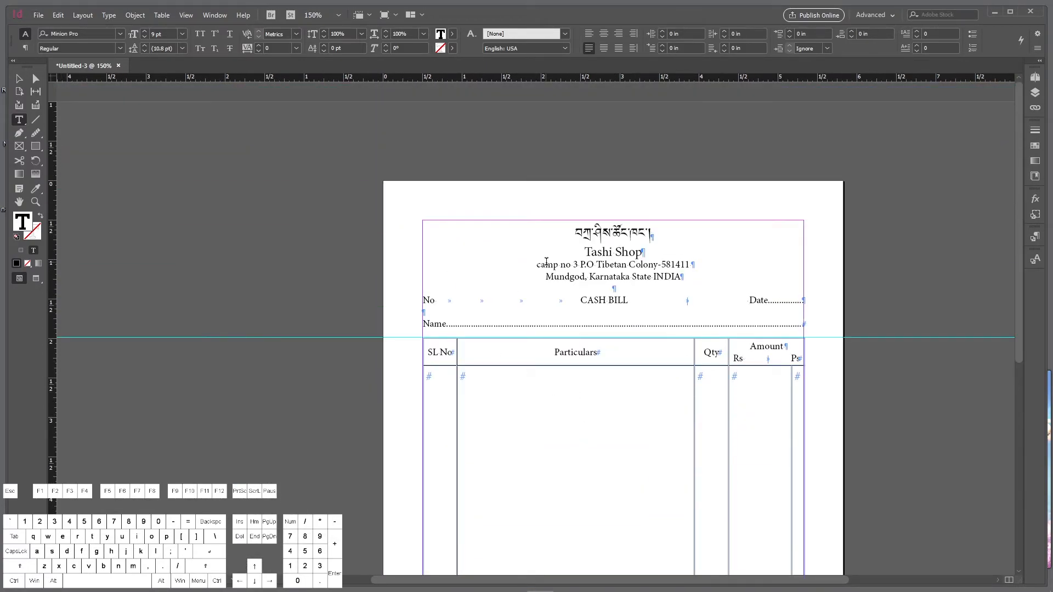
pyautogui.click(876, 302)
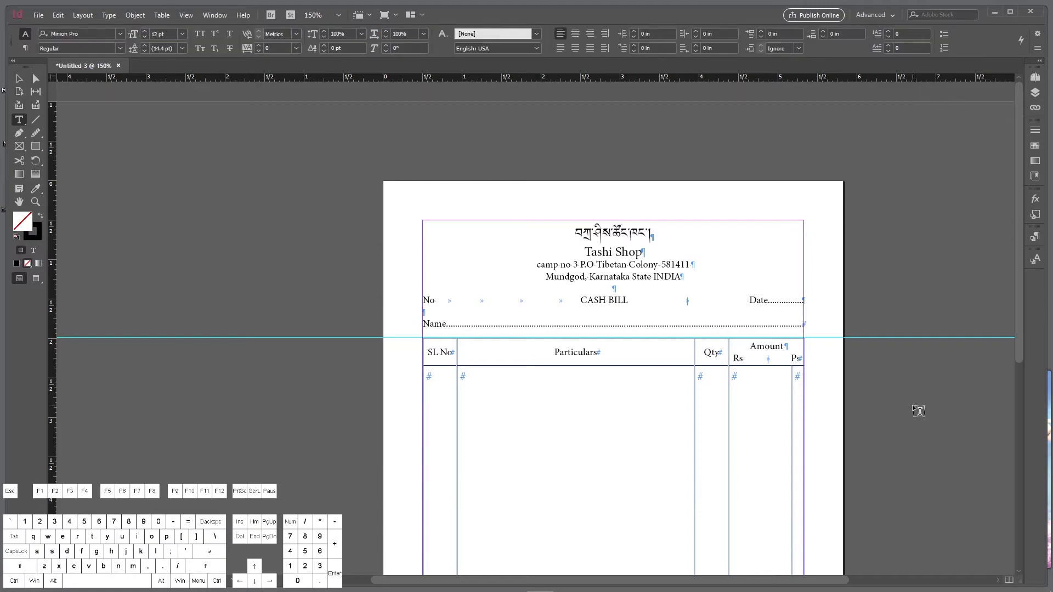
pyautogui.press('w')
pyautogui.scroll(-6, 918, 410)
pyautogui.scroll(6, 912, 392)
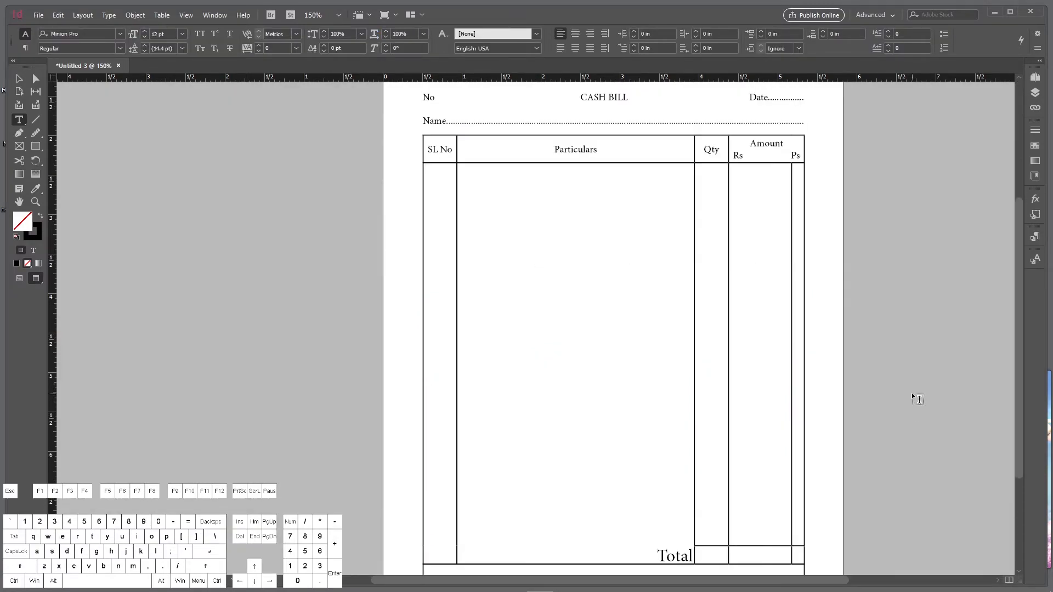
pyautogui.press('w')
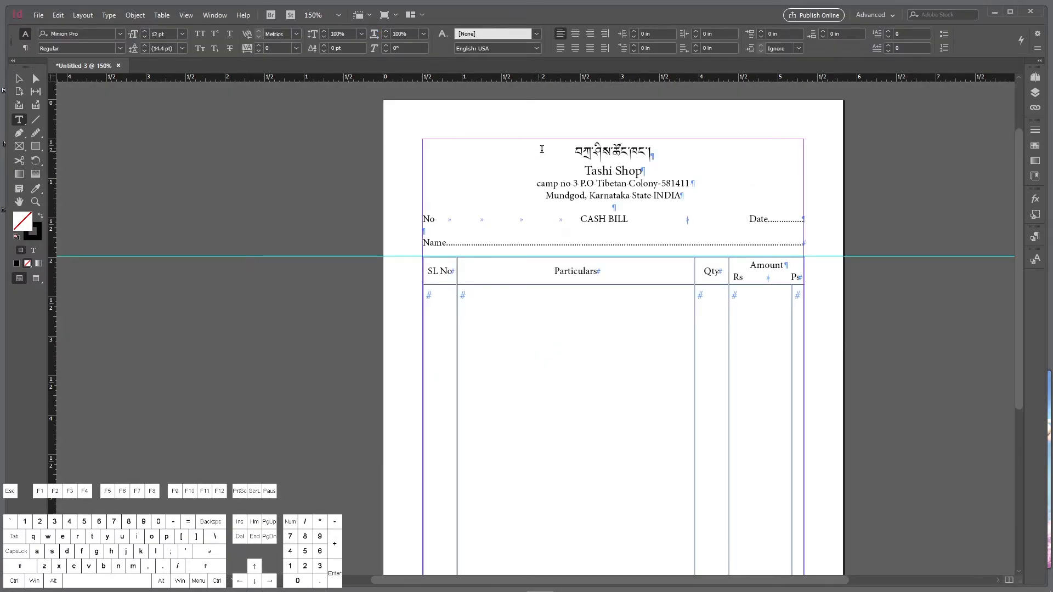
# Colour the Tibetan title and the "Tashi Shop" line red with the C=15 M=100 Y=100 K=0 swatch.
pyautogui.moveTo(575, 151); pyautogui.dragTo(657, 175)
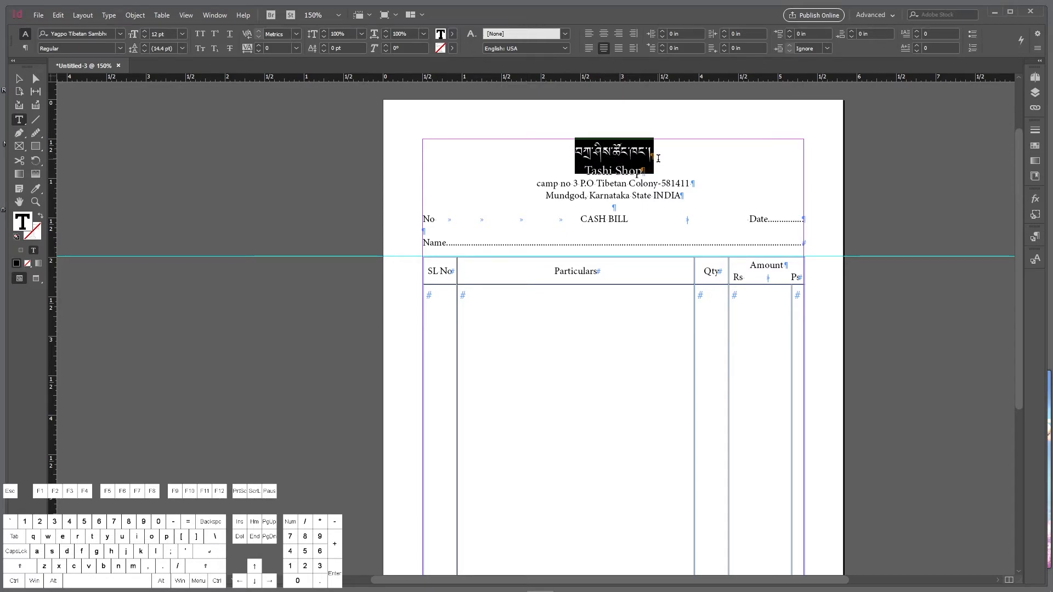
pyautogui.click(453, 34)
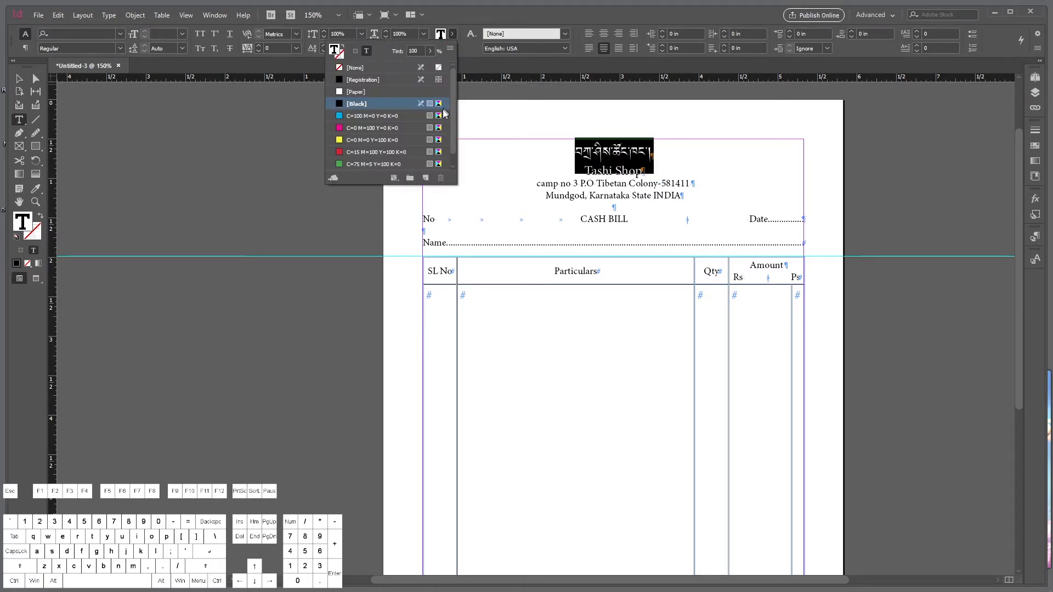
pyautogui.click(367, 152)
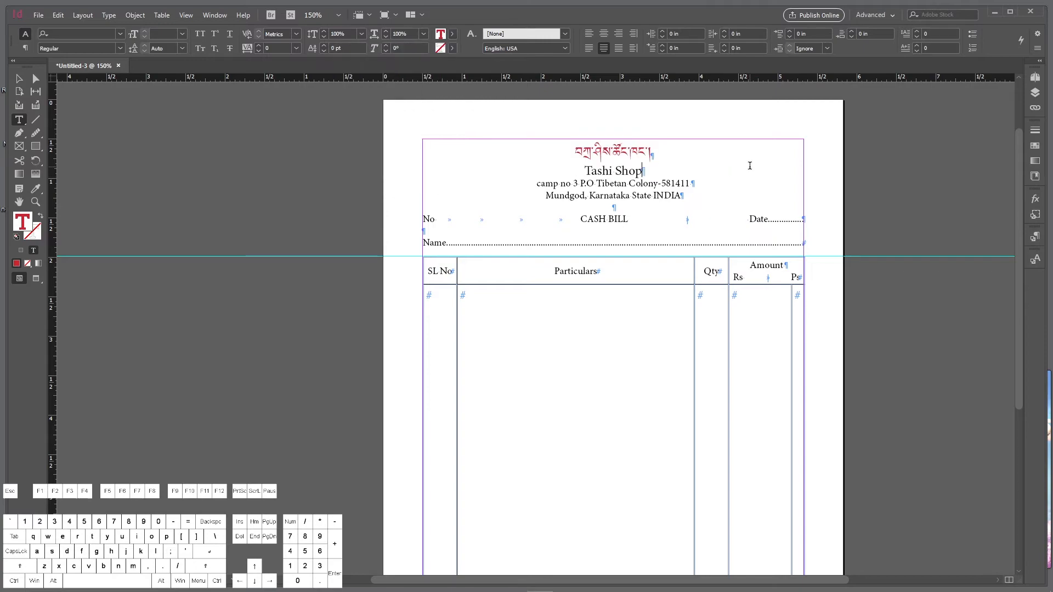
pyautogui.moveTo(642, 172); pyautogui.dragTo(583, 173)
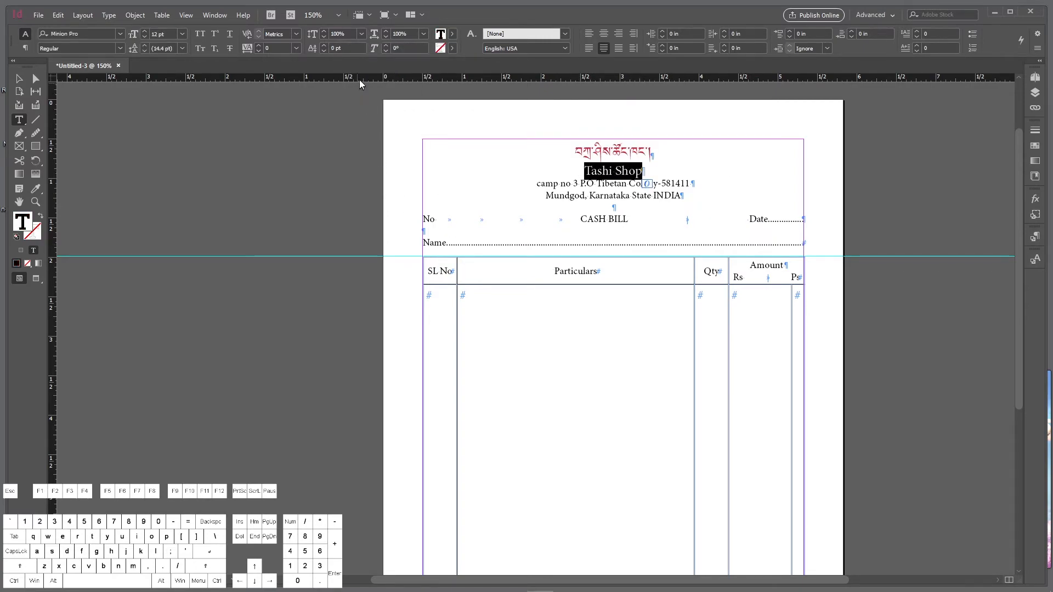
pyautogui.click(453, 34)
pyautogui.click(367, 152)
pyautogui.click(865, 169)
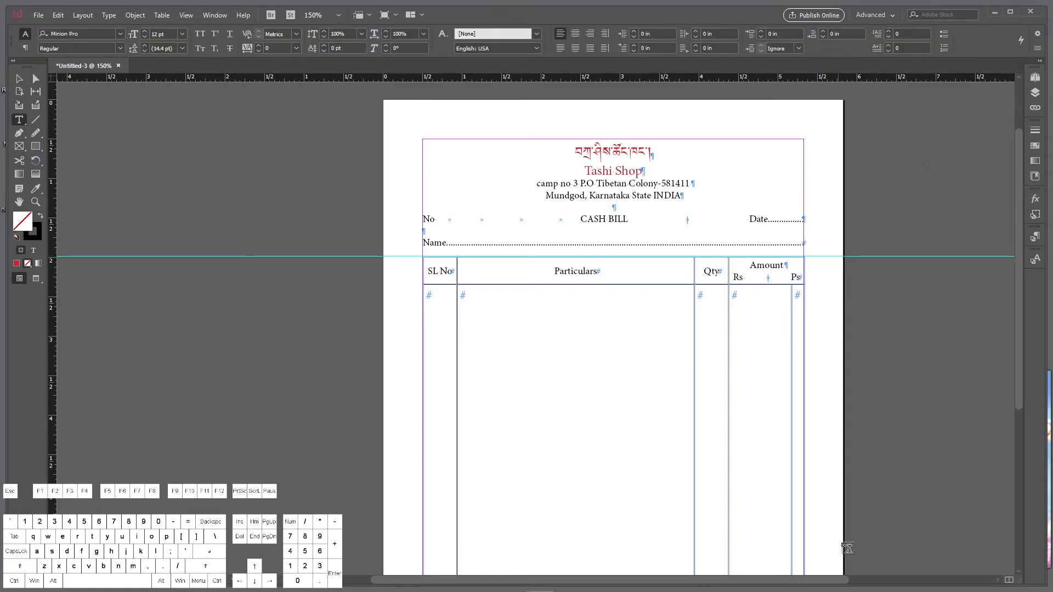
# Switch to Illustrator and bring the circular hands logo into the InDesign bill.
pyautogui.click(567, 585)
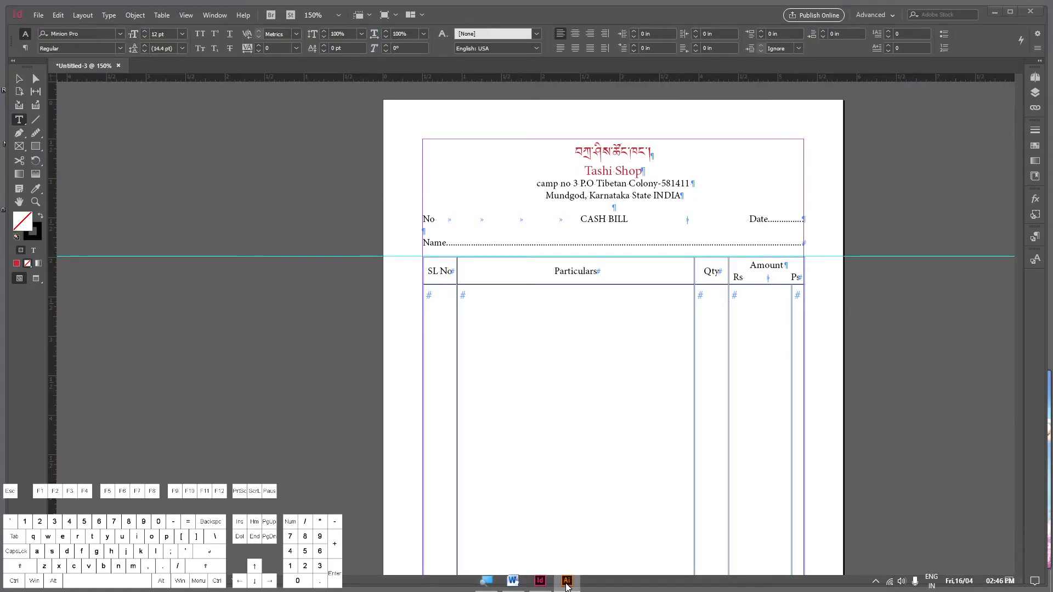
pyautogui.moveTo(470, 193); pyautogui.dragTo(431, 149)
pyautogui.scroll(3, 394, 214)
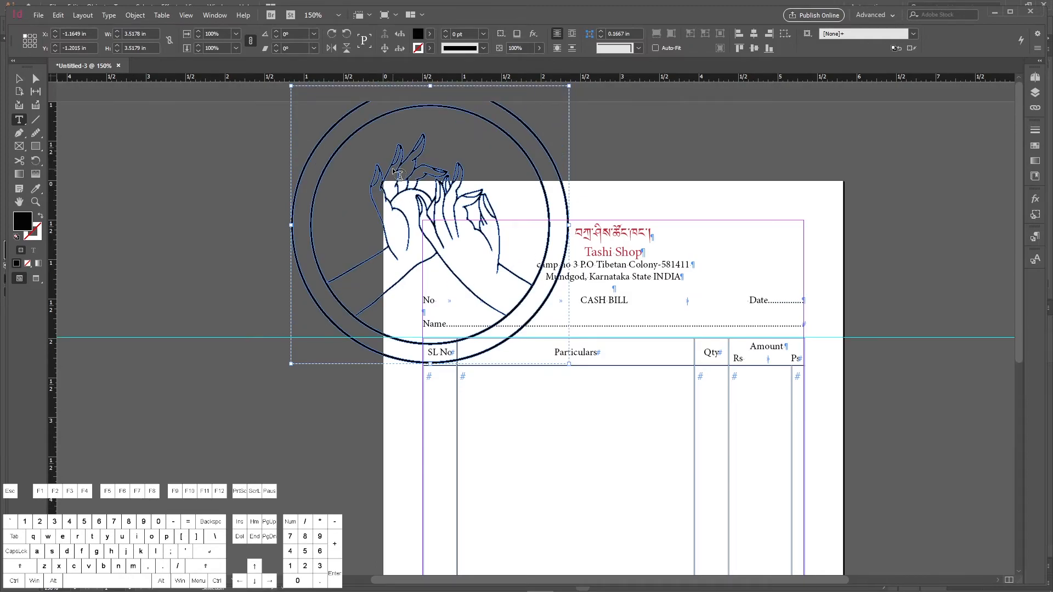
# Move the logo to the upper-left margin corner of the page and scale it down to about 0.9 in wide.
pyautogui.click(14, 81)
pyautogui.moveTo(403, 167); pyautogui.dragTo(532, 301)
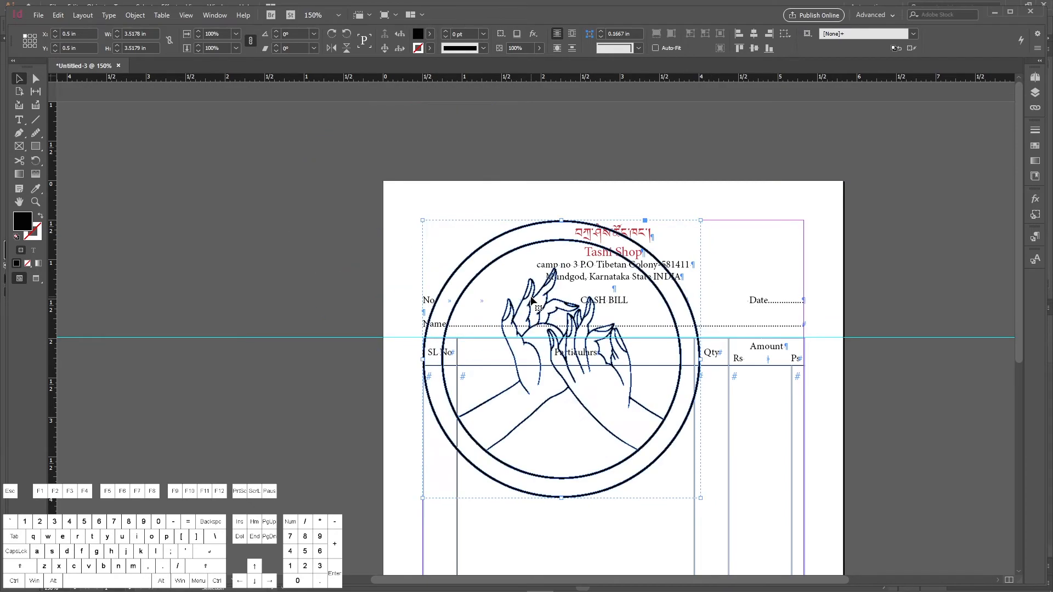
pyautogui.moveTo(700, 498); pyautogui.dragTo(469, 297)
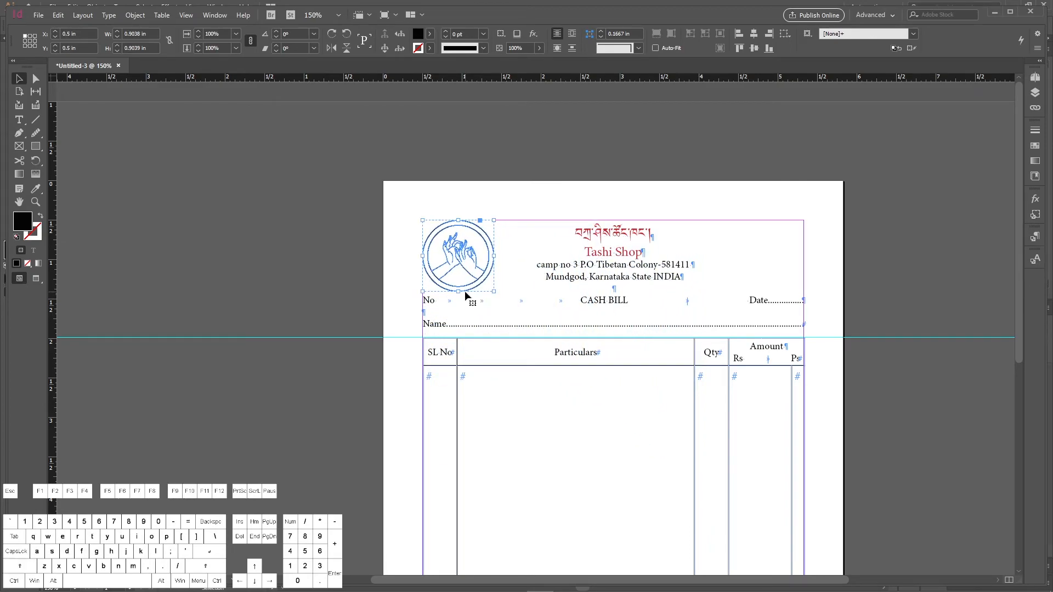
pyautogui.click(533, 145)
pyautogui.click(500, 244)
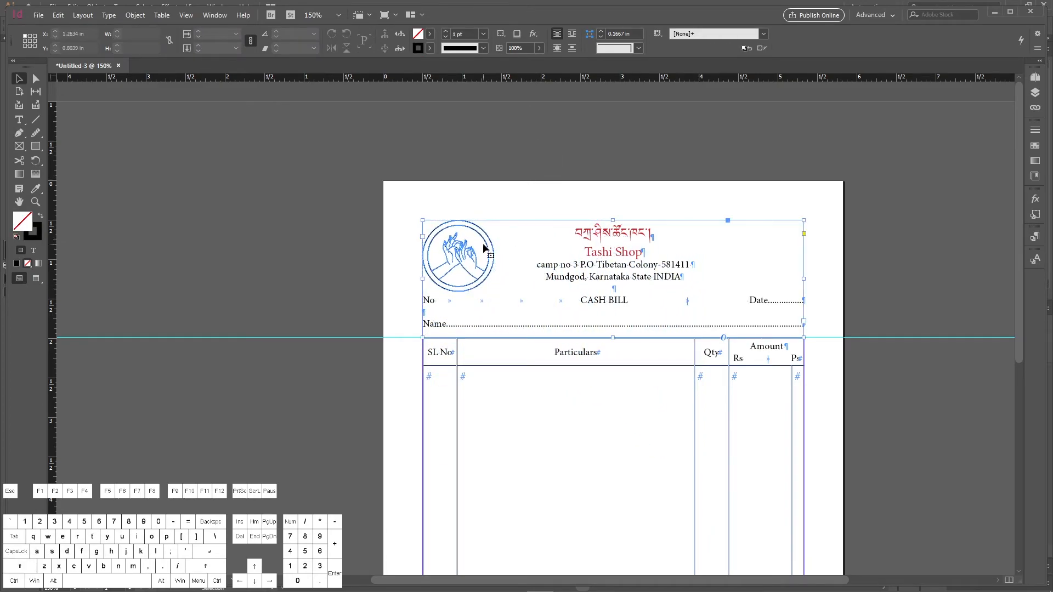
# Fill the hands logo with the red C=15 M=100 Y=100 K=0 swatch.
pyautogui.click(459, 259)
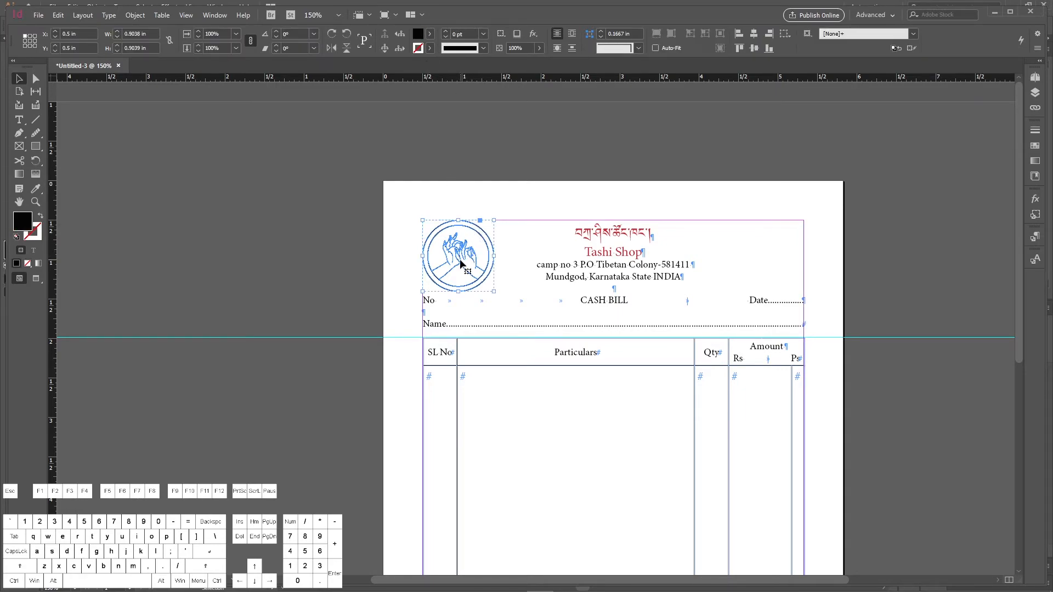
pyautogui.click(431, 34)
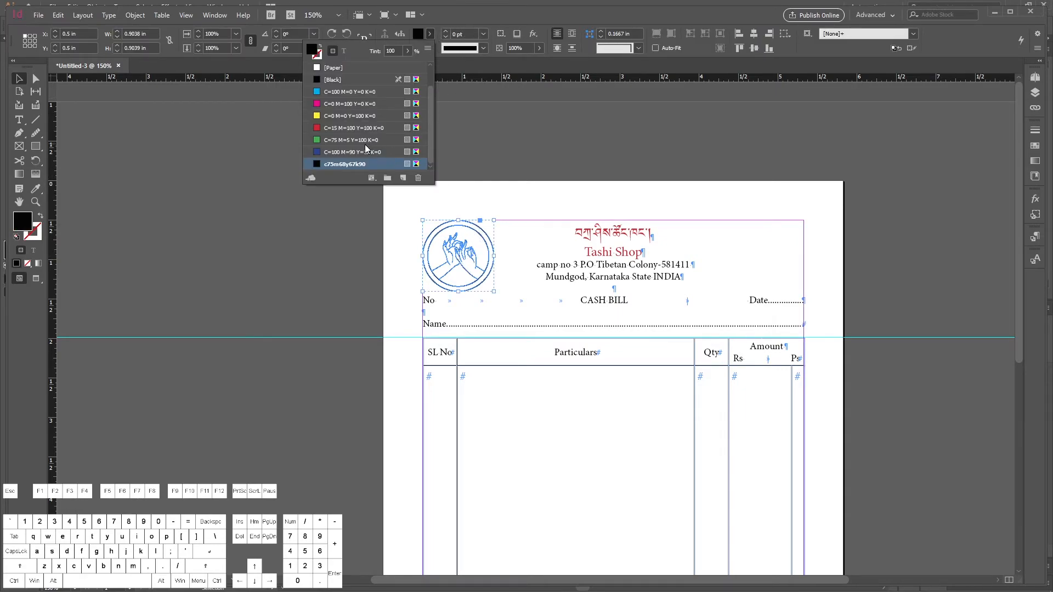
pyautogui.click(350, 127)
pyautogui.click(587, 145)
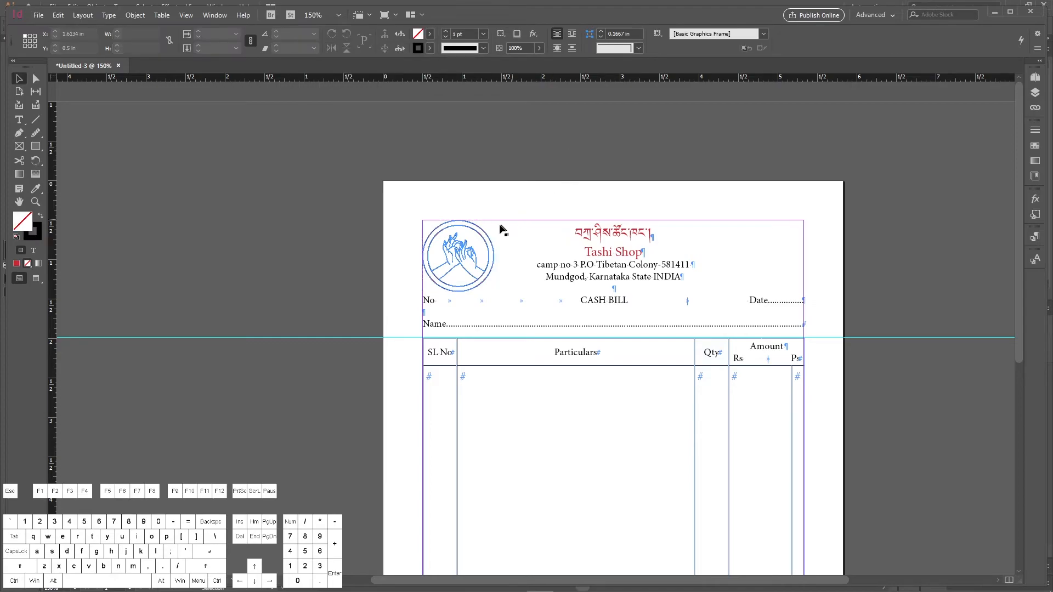
# Review the finished bill in full-screen Presentation mode, return to normal view and look over the page from top to bottom.
pyautogui.scroll(5, 473, 243)
pyautogui.scroll(-6, 577, 163)
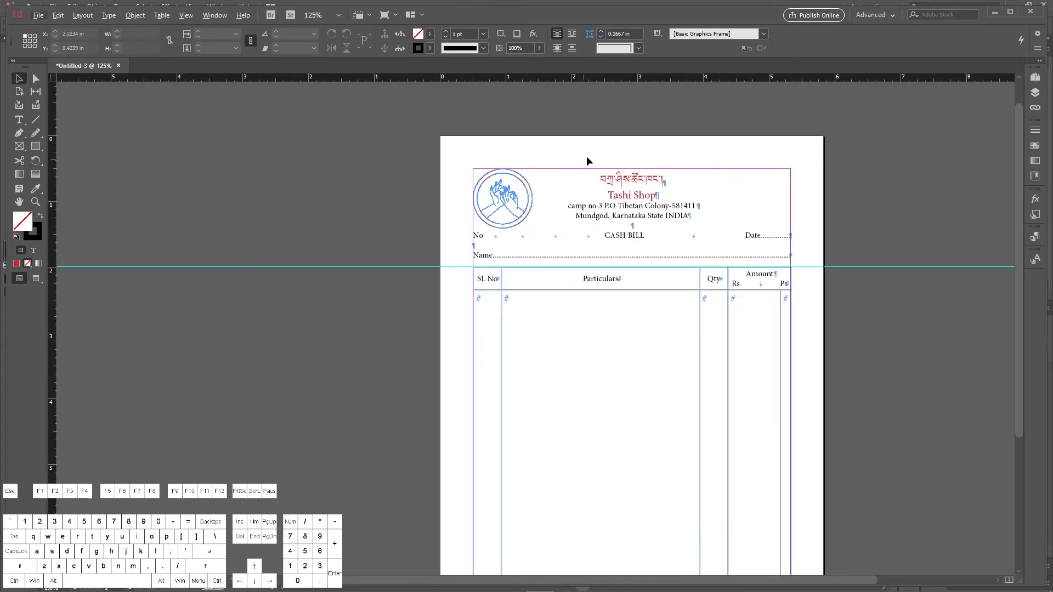
pyautogui.hotkey('alt', 'w')
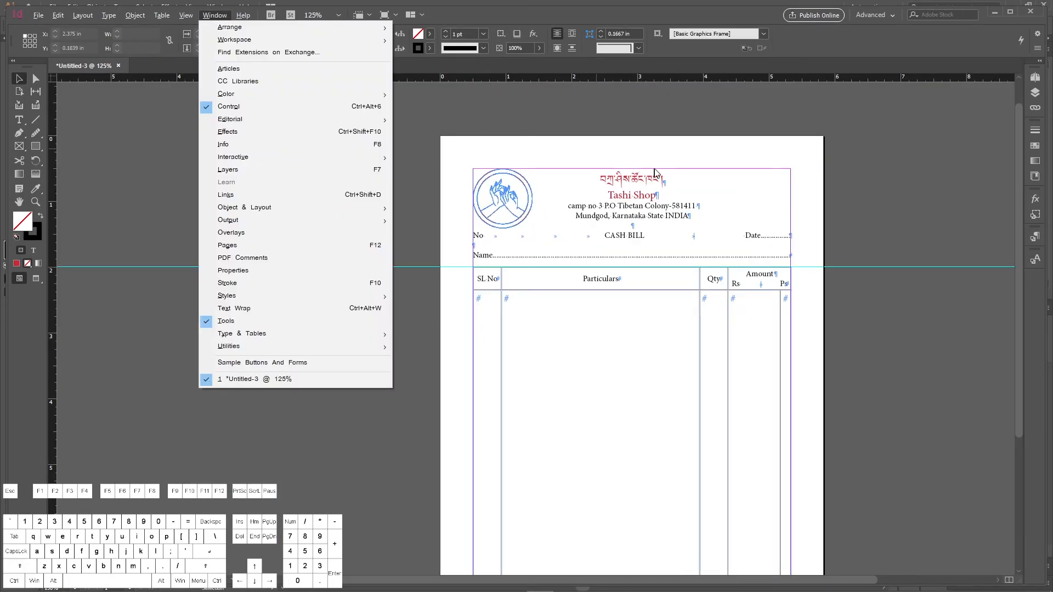
pyautogui.click(548, 93)
pyautogui.hotkey('shift', 'w')
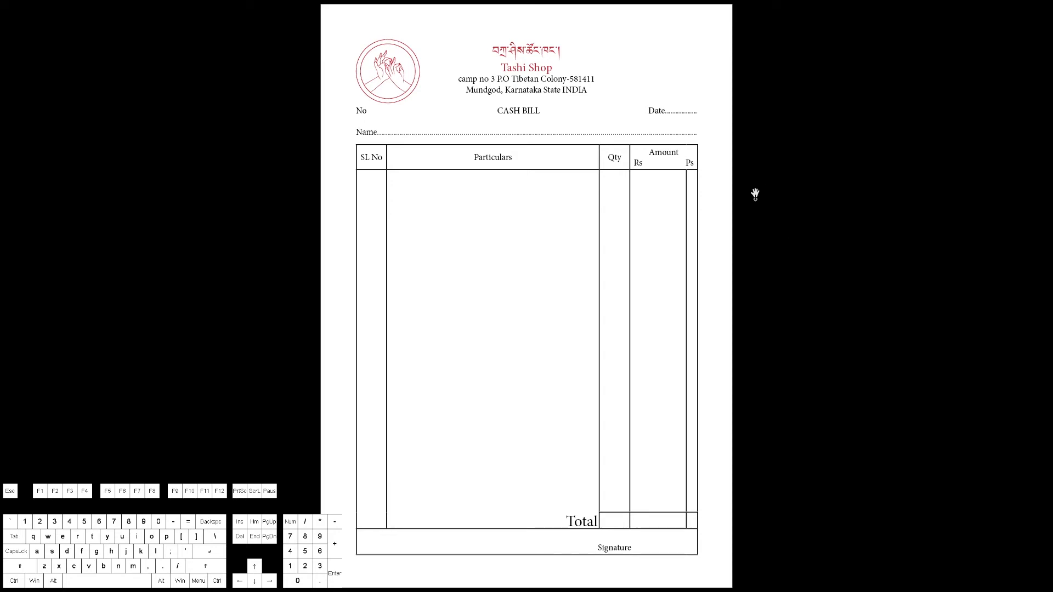
pyautogui.press('Escape')
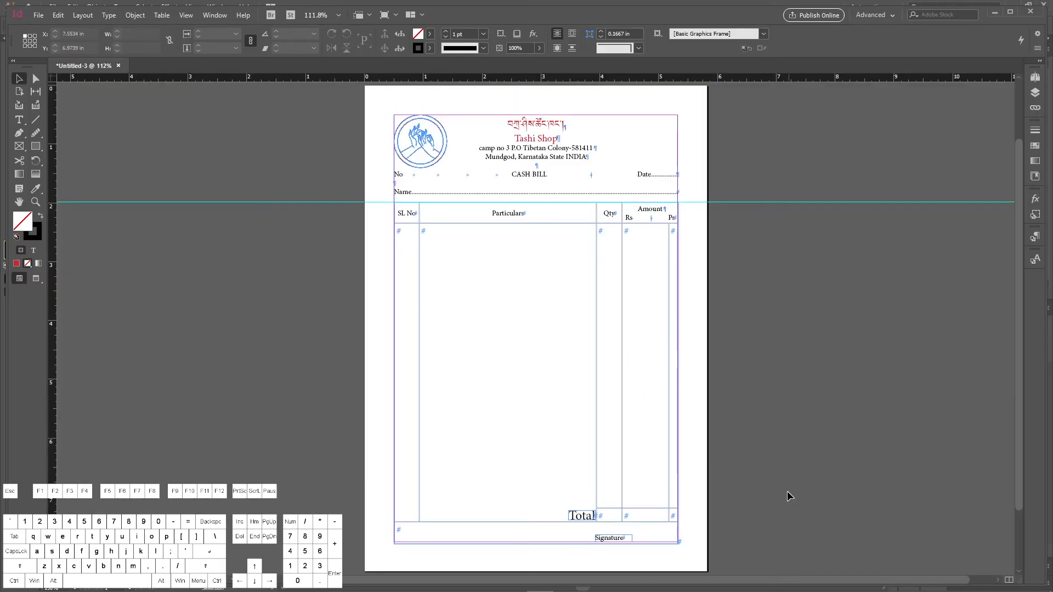
pyautogui.scroll(-3, 795, 482)
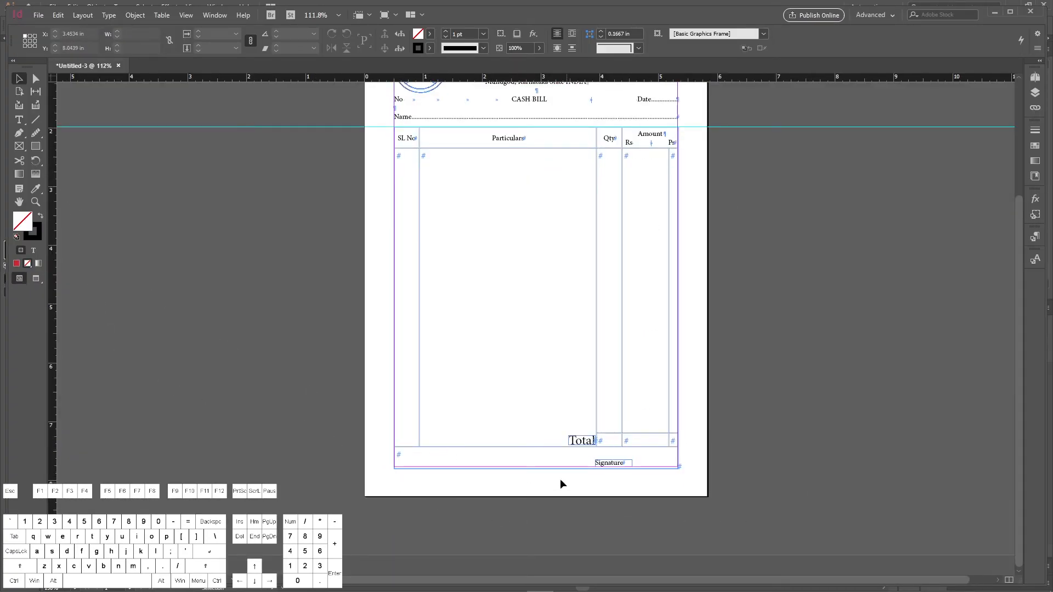
pyautogui.scroll(3, 554, 477)
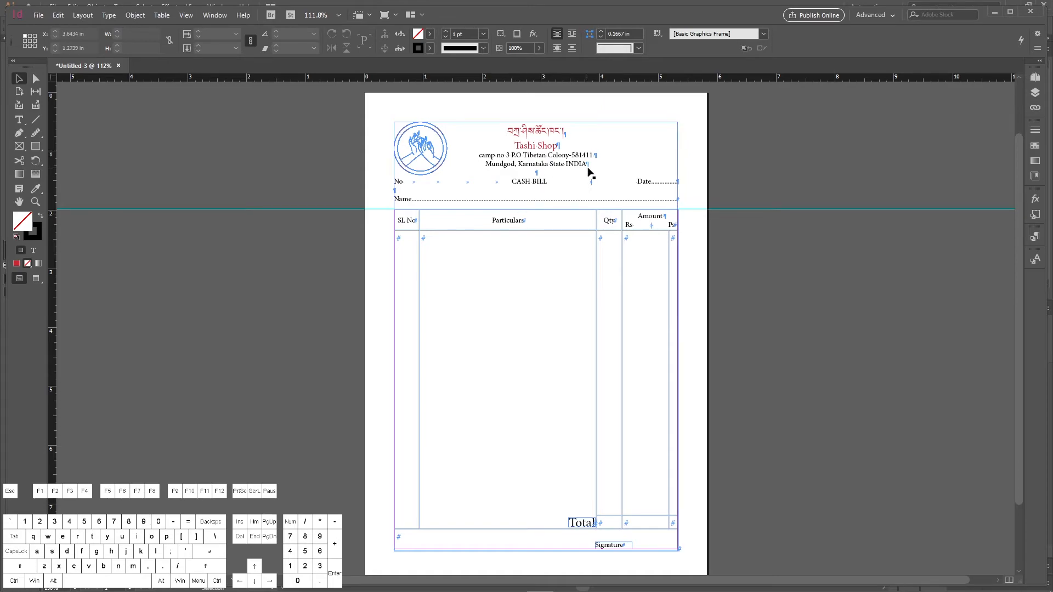
pyautogui.scroll(-3, 501, 322)
pyautogui.scroll(5, 507, 334)
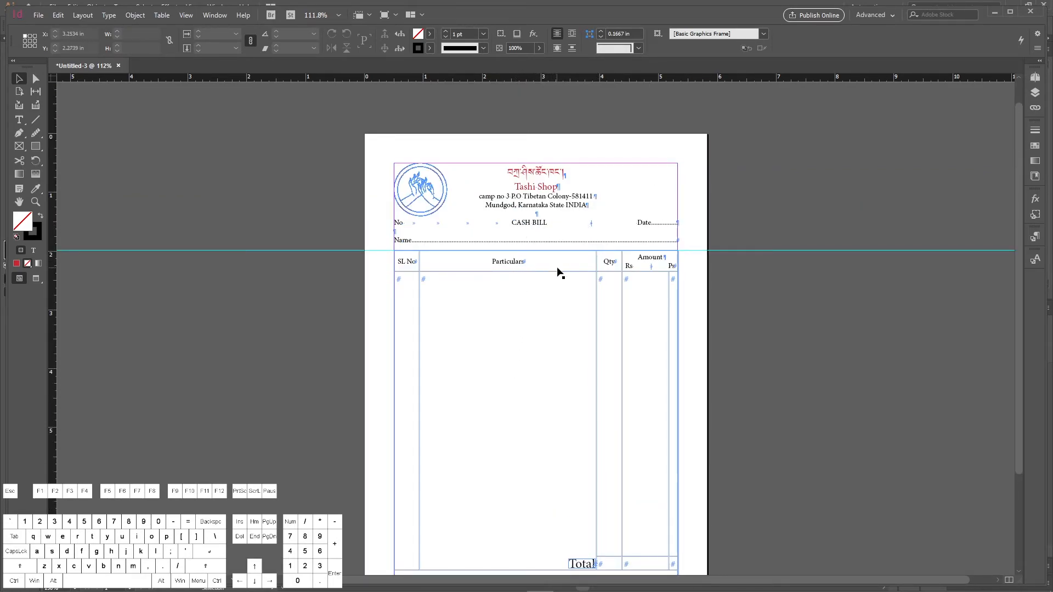
# Create a text frame on the pasteboard beside the page and enter "M.No" followed by the shop's mobile number.
pyautogui.scroll(3, 666, 200)
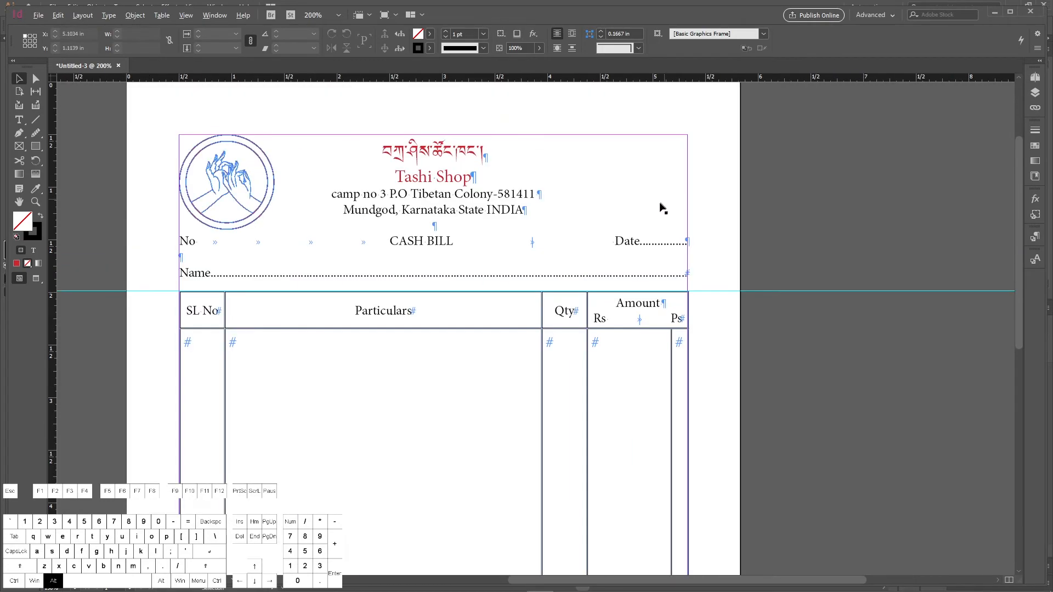
pyautogui.click(20, 122)
pyautogui.moveTo(754, 146); pyautogui.dragTo(901, 230)
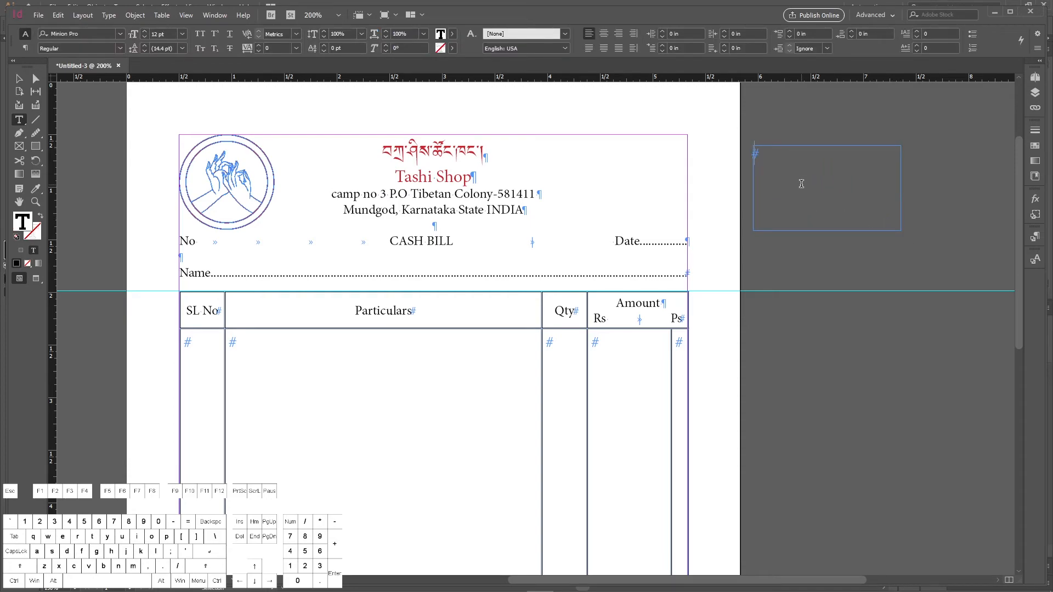
pyautogui.write('m')
pyautogui.press('BackSpace')
pyautogui.write('M')
pyautogui.write('.No 9876543210')
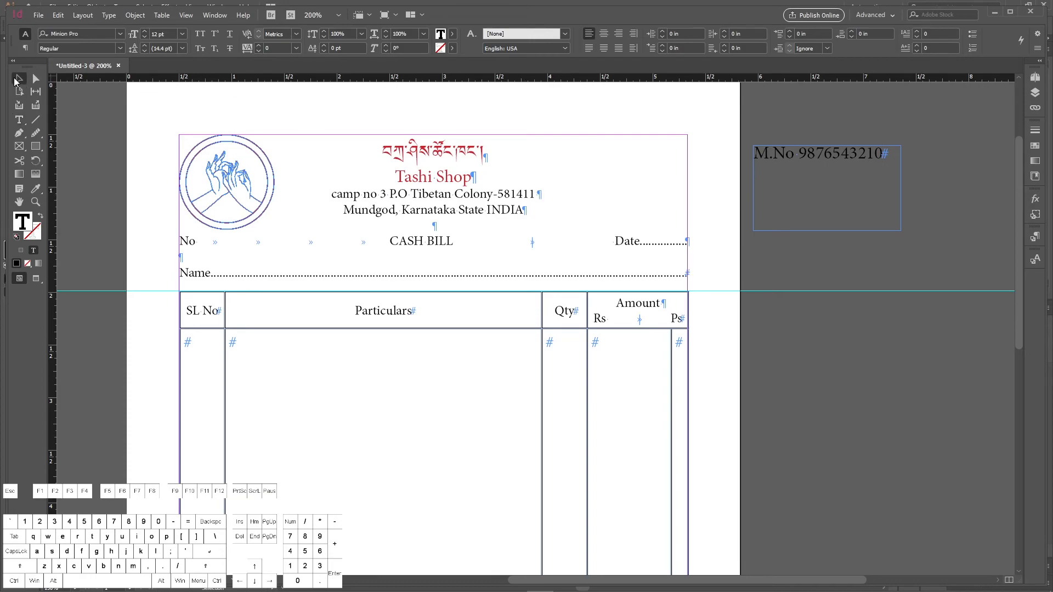
# Fit the mobile number frame to its text and move it into the upper-right margin corner of the heading.
pyautogui.click(18, 79)
pyautogui.doubleClick(900, 231)
pyautogui.moveTo(834, 164); pyautogui.dragTo(639, 151)
pyautogui.click(862, 252)
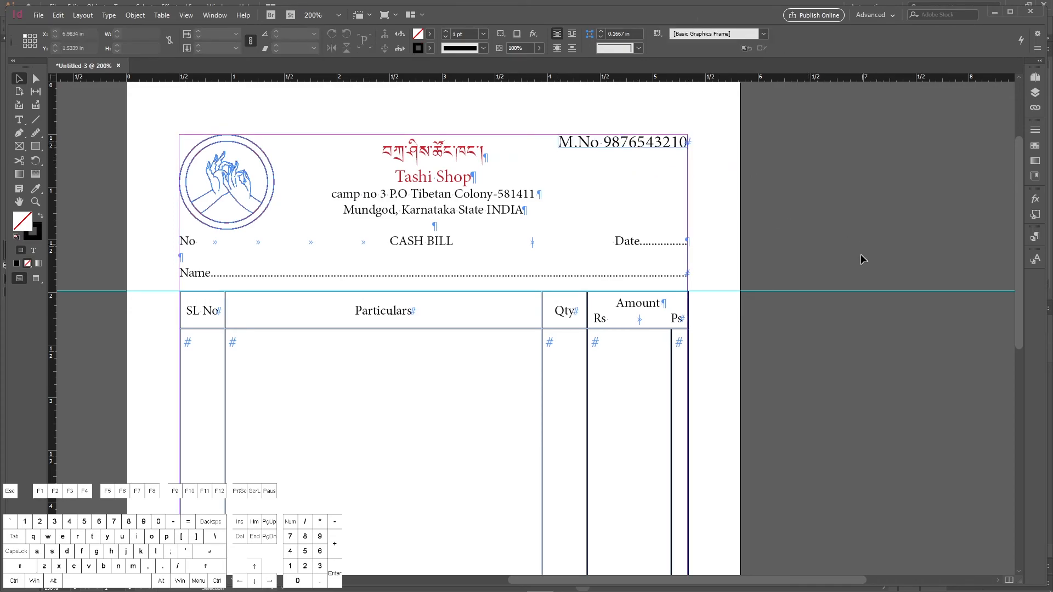
# Start exporting the finished cash bill and choose the Desktop as the destination folder.
pyautogui.scroll(-2, 863, 258)
pyautogui.scroll(-3, 881, 299)
pyautogui.scroll(-1, 880, 298)
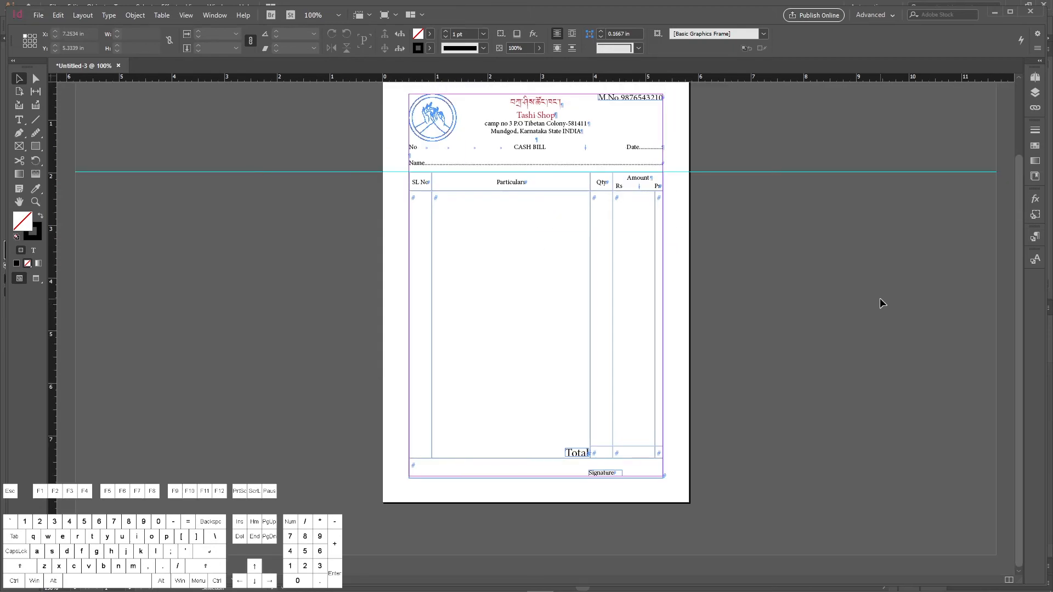
pyautogui.scroll(2, 783, 321)
pyautogui.scroll(-1, 771, 316)
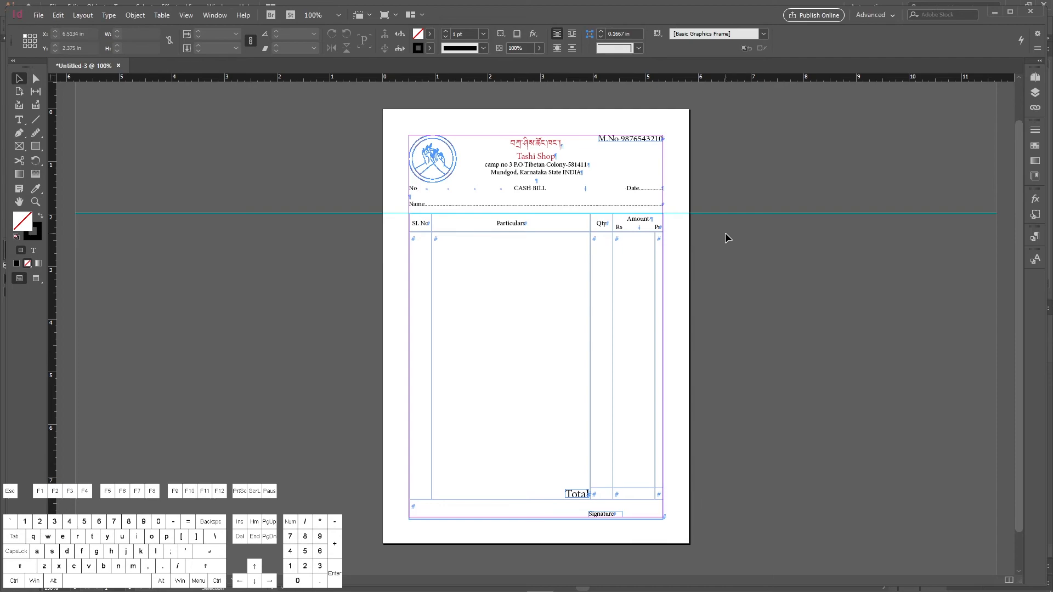
pyautogui.press('ctrl')
pyautogui.hotkey('ctrl', 'e')
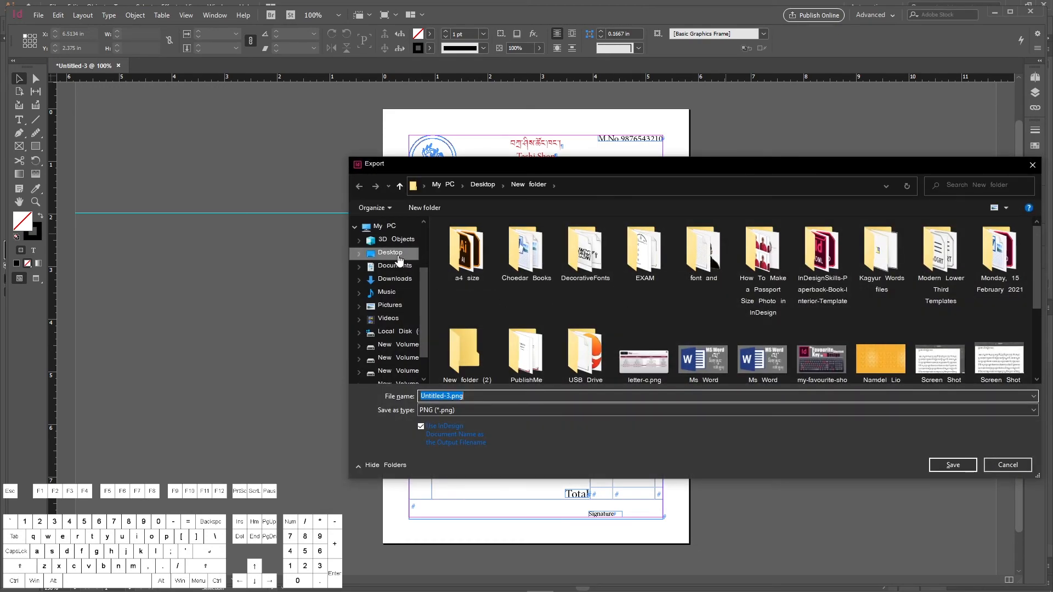
pyautogui.click(400, 258)
# Name the export file Tashi Shop.
pyautogui.click(476, 392)
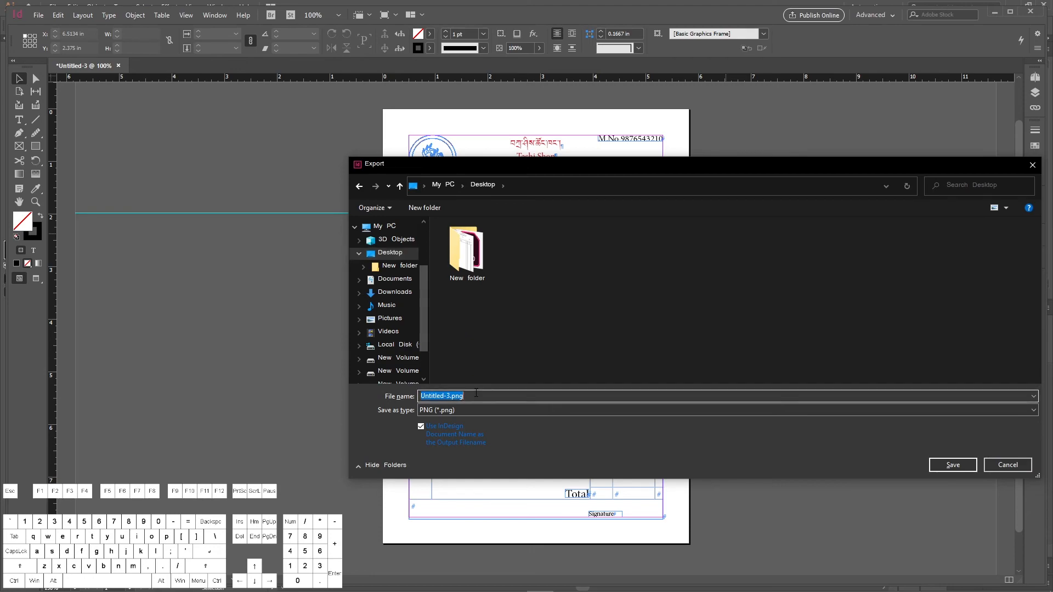
pyautogui.write('TAshi')
pyautogui.press('BackSpace')
pyautogui.press('BackSpace')
pyautogui.press('BackSpace')
pyautogui.write('ashi Soo[')
pyautogui.press('BackSpace')
pyautogui.write('p')
# Export the bill in Adobe PDF (Interactive) format, checking the image compression settings and keeping the default options.
pyautogui.click(516, 410)
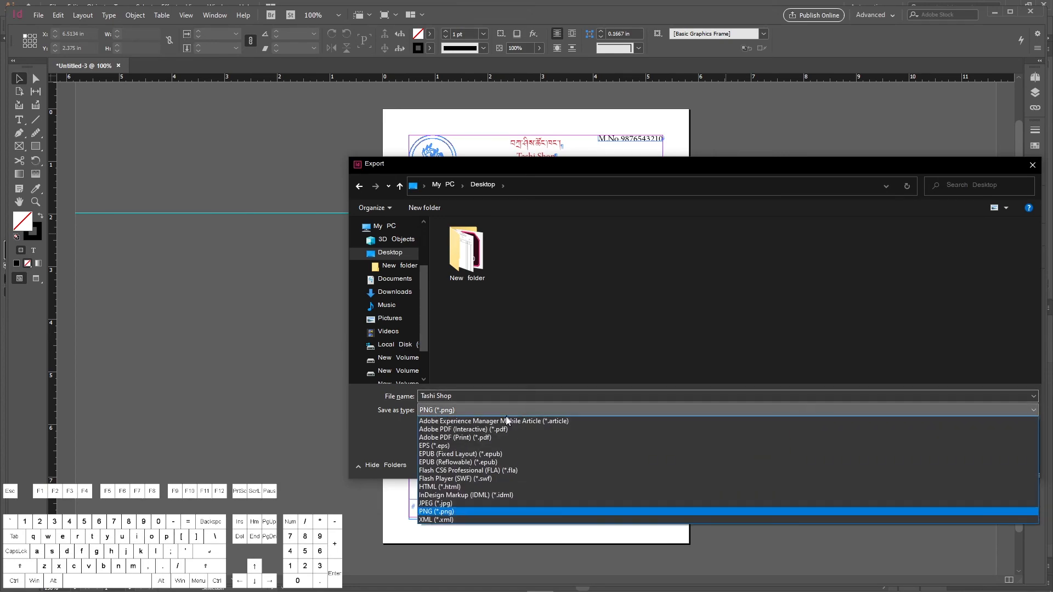
pyautogui.click(492, 431)
pyautogui.click(950, 466)
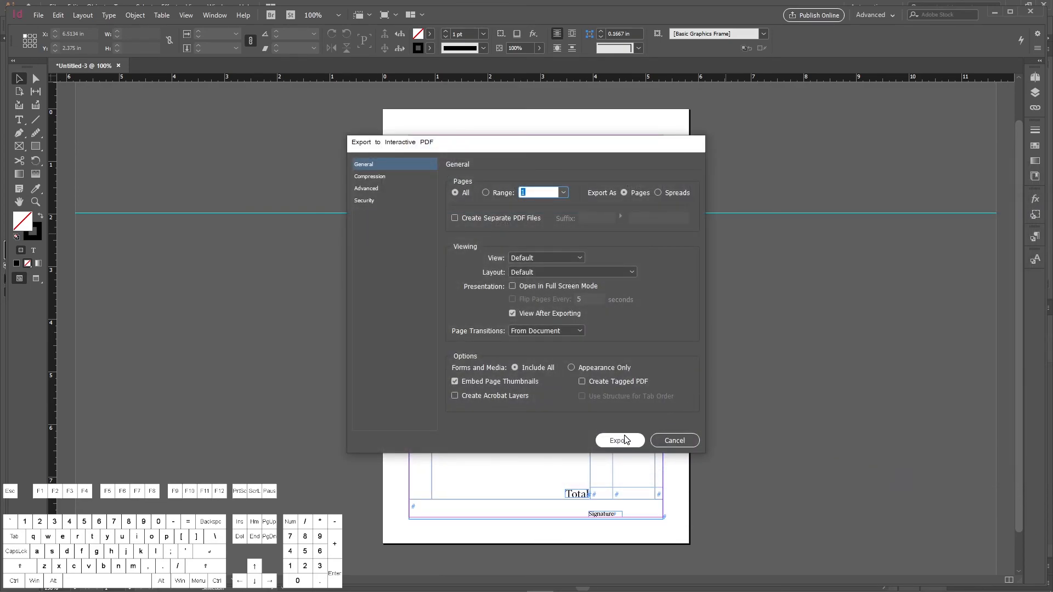
pyautogui.click(375, 181)
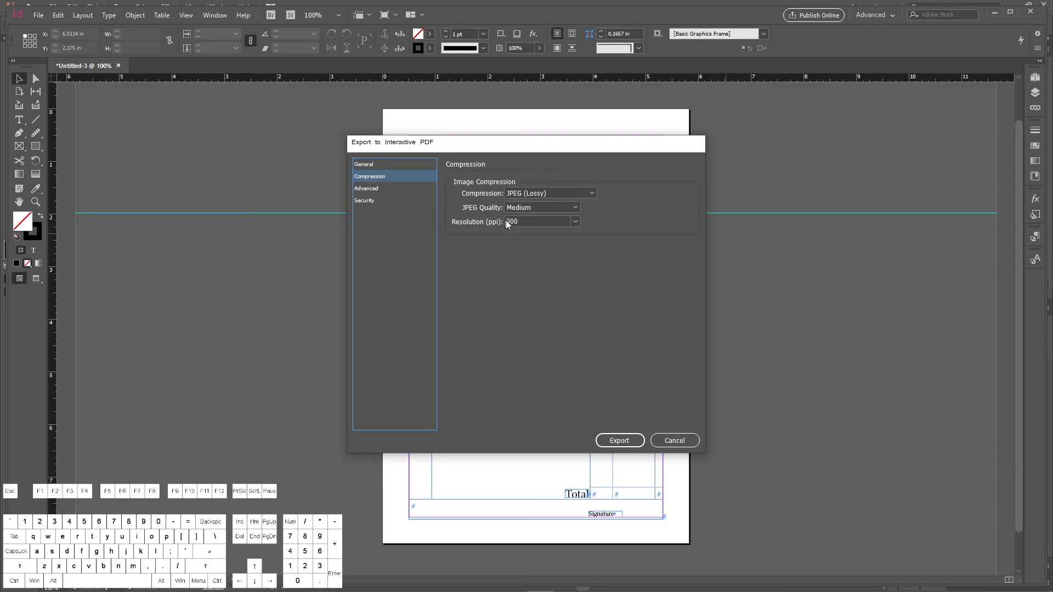
pyautogui.click(620, 441)
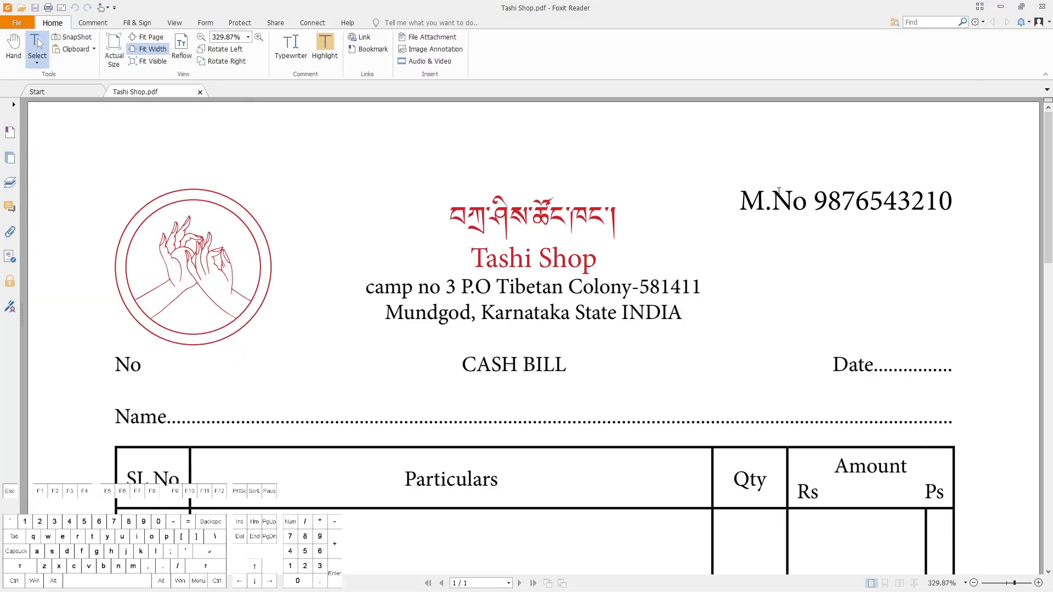
# Examine the exported bill in Foxit Reader at a reduced zoom of 125%, and close the reader.
pyautogui.scroll(-5, 538, 307)
pyautogui.keyDown('ctrl'); pyautogui.scroll(-3, 540, 307); pyautogui.keyUp('ctrl')
pyautogui.scroll(5, 614, 329)
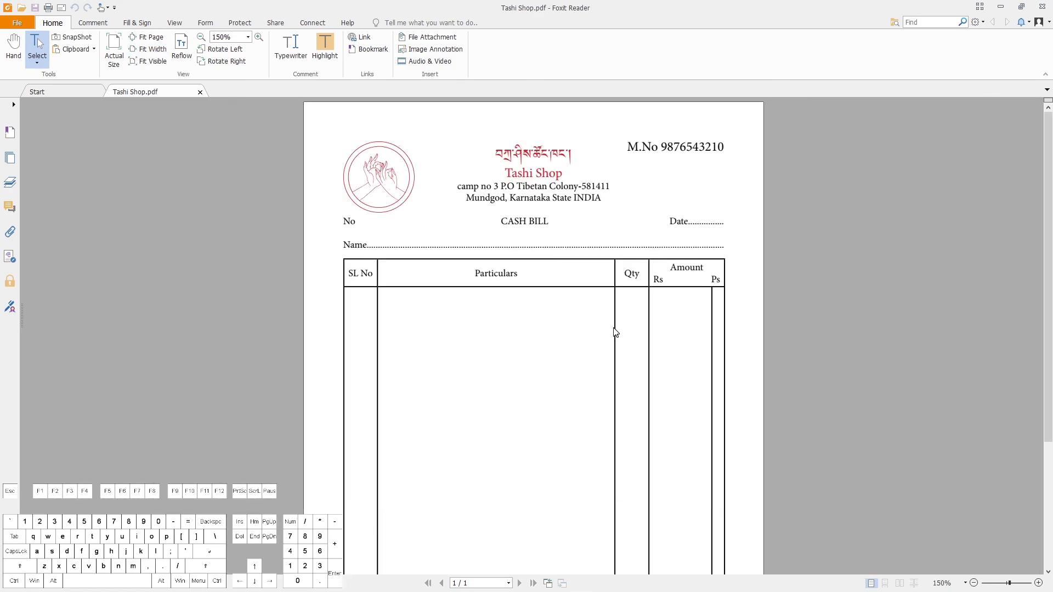
pyautogui.keyDown('ctrl'); pyautogui.scroll(-1, 618, 325); pyautogui.keyUp('ctrl')
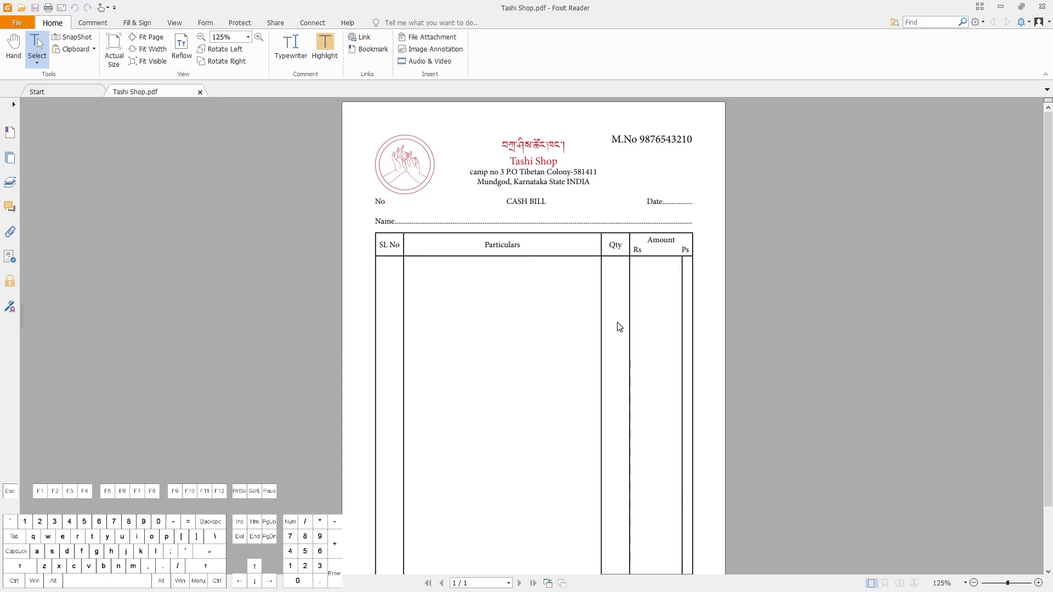
pyautogui.click(1043, 6)
# Minimize the open windows, reopen Tashi Shop.pdf from the desktop and examine the lower part of the bill.
pyautogui.click(1002, 6)
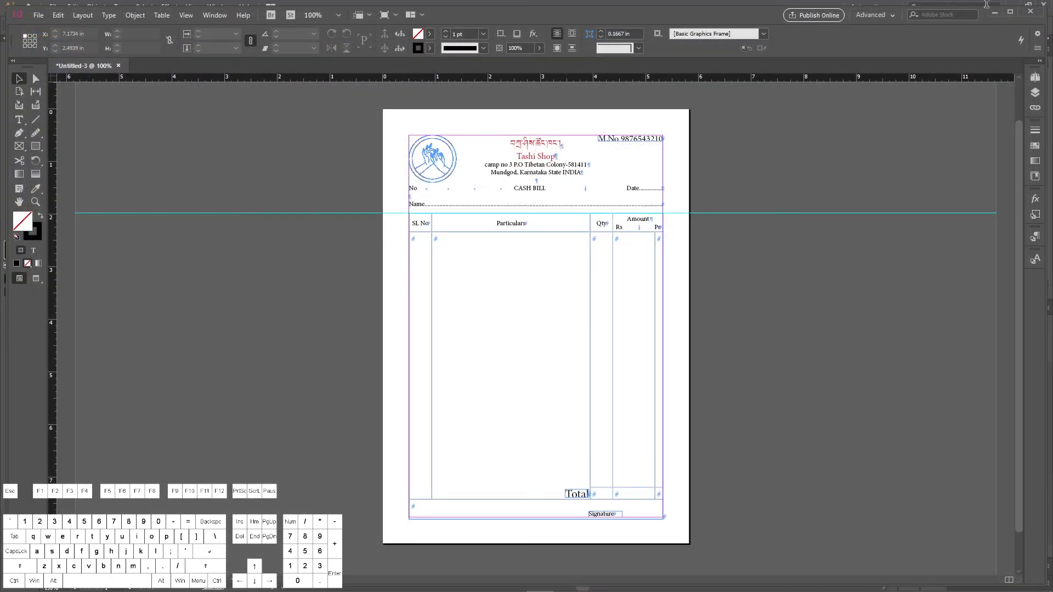
pyautogui.click(994, 12)
pyautogui.click(1013, 6)
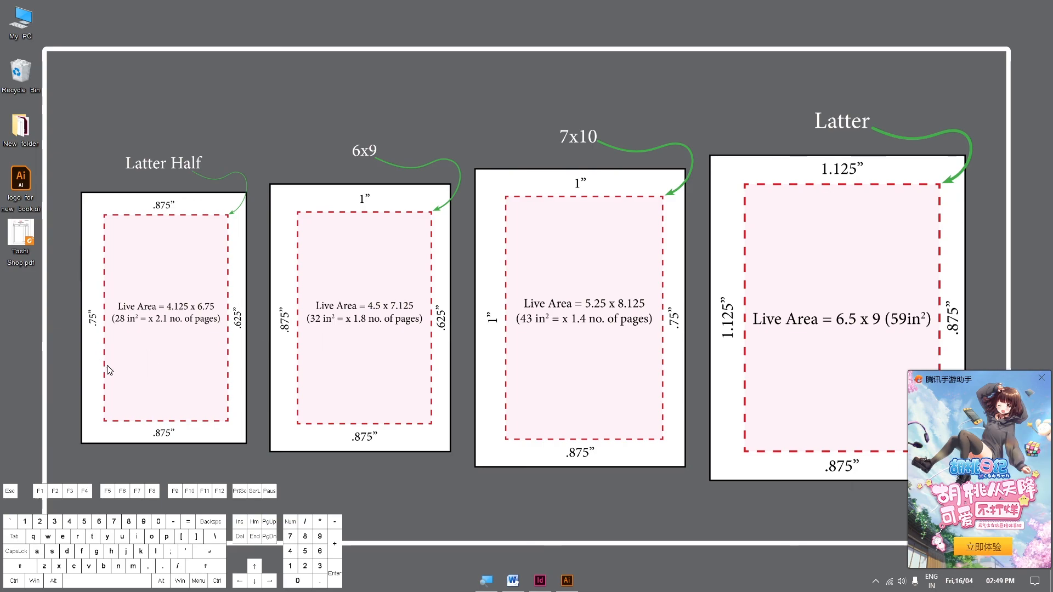
pyautogui.doubleClick(16, 235)
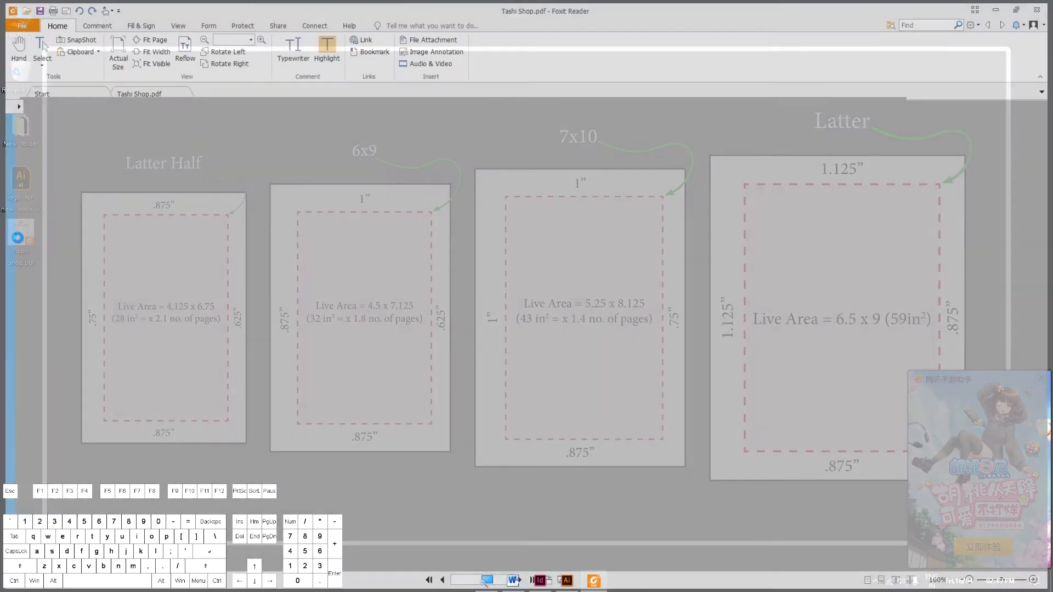
pyautogui.scroll(-3, 427, 227)
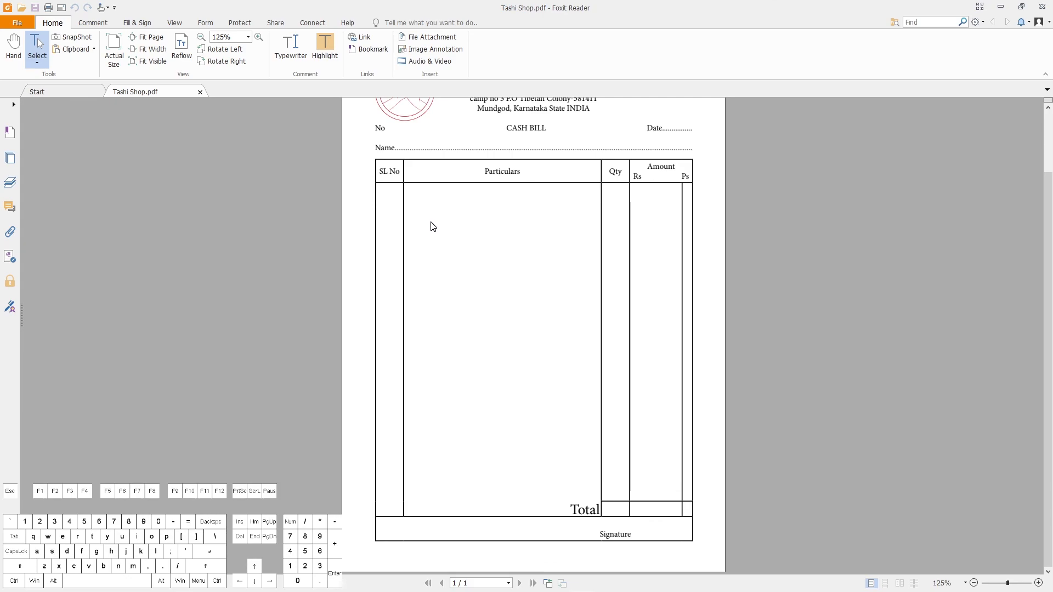